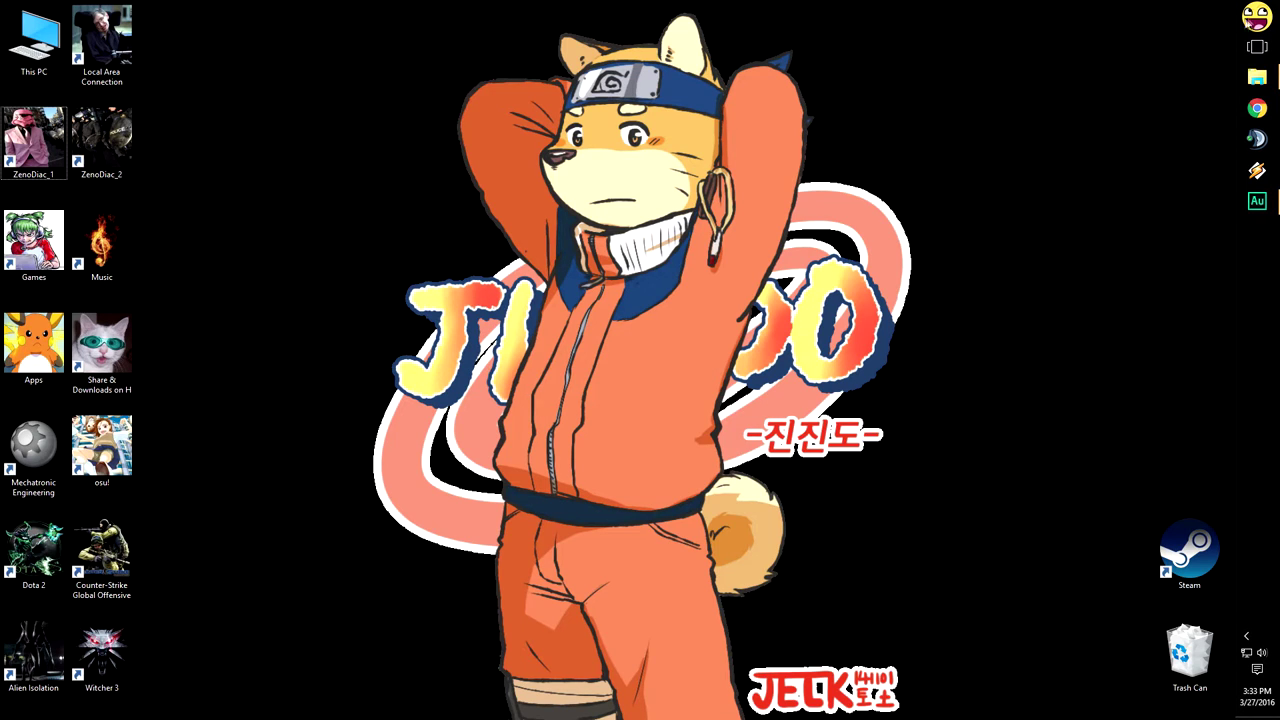
# Search Google for 'pixlr' and open the Pixlr Editor result.
pyautogui.click(1263, 17)
pyautogui.click(1263, 17)
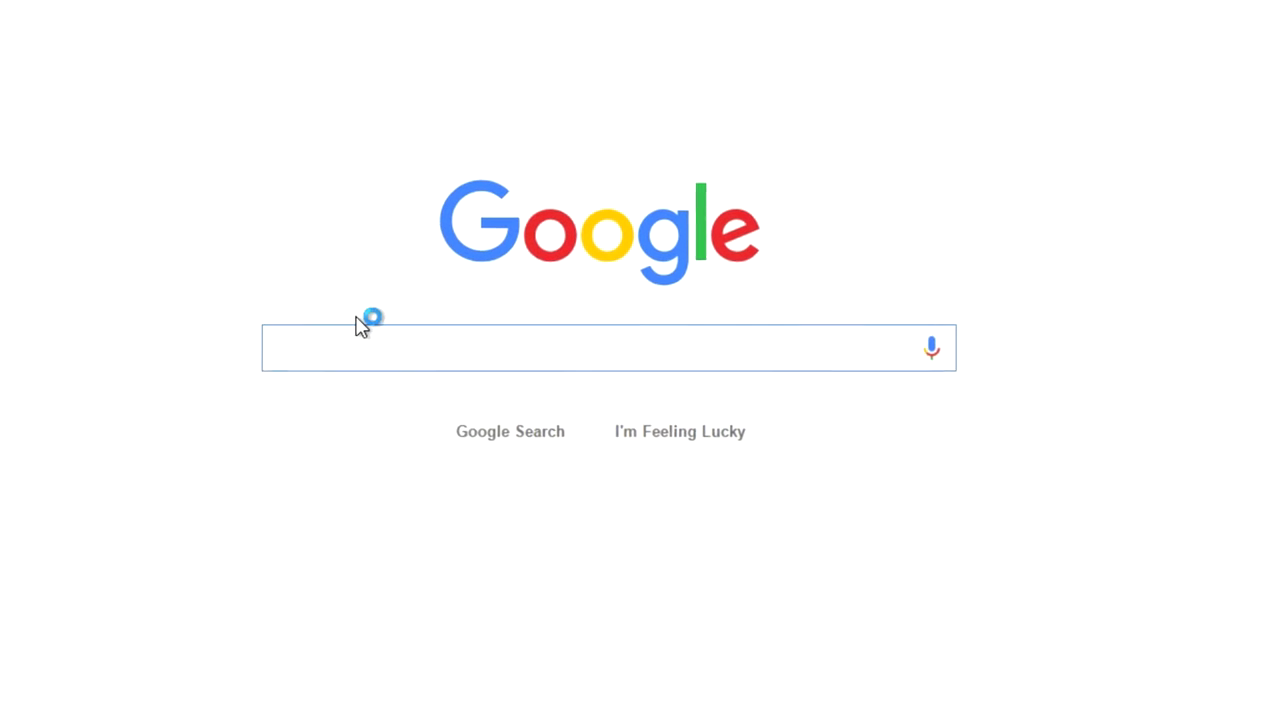
pyautogui.press('BackSpace')
pyautogui.write('xlr')
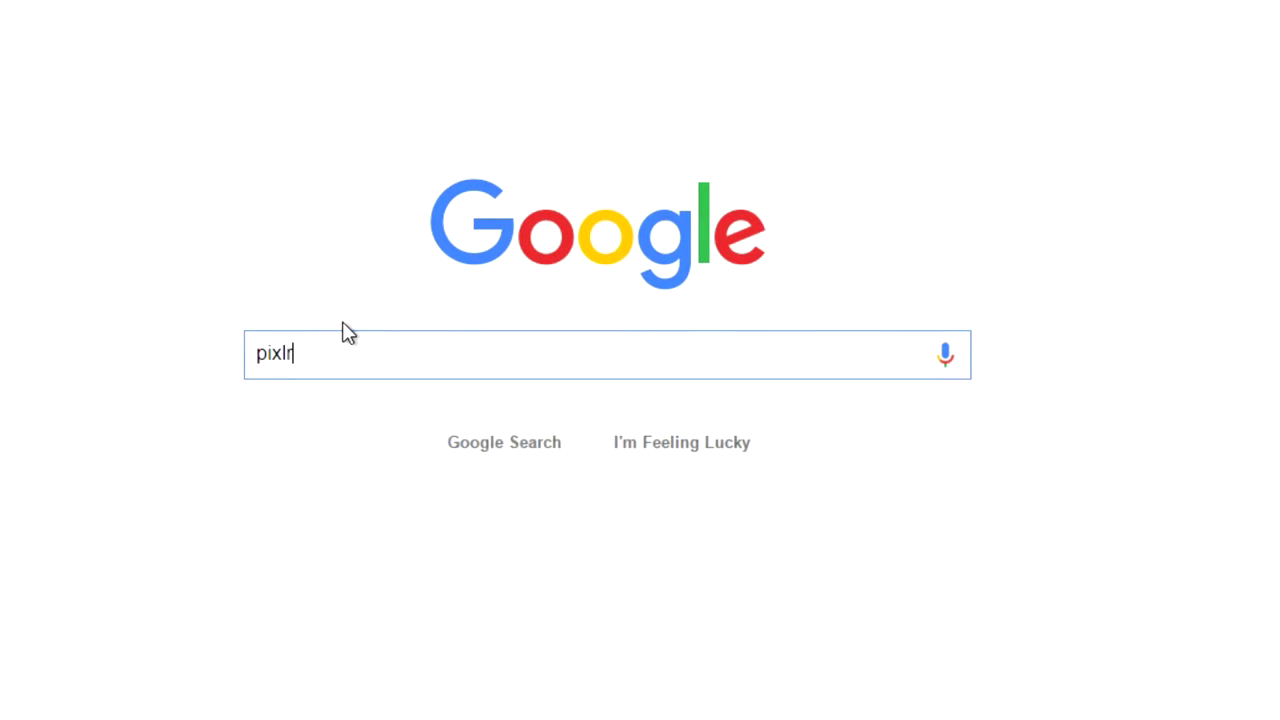
pyautogui.press('Return')
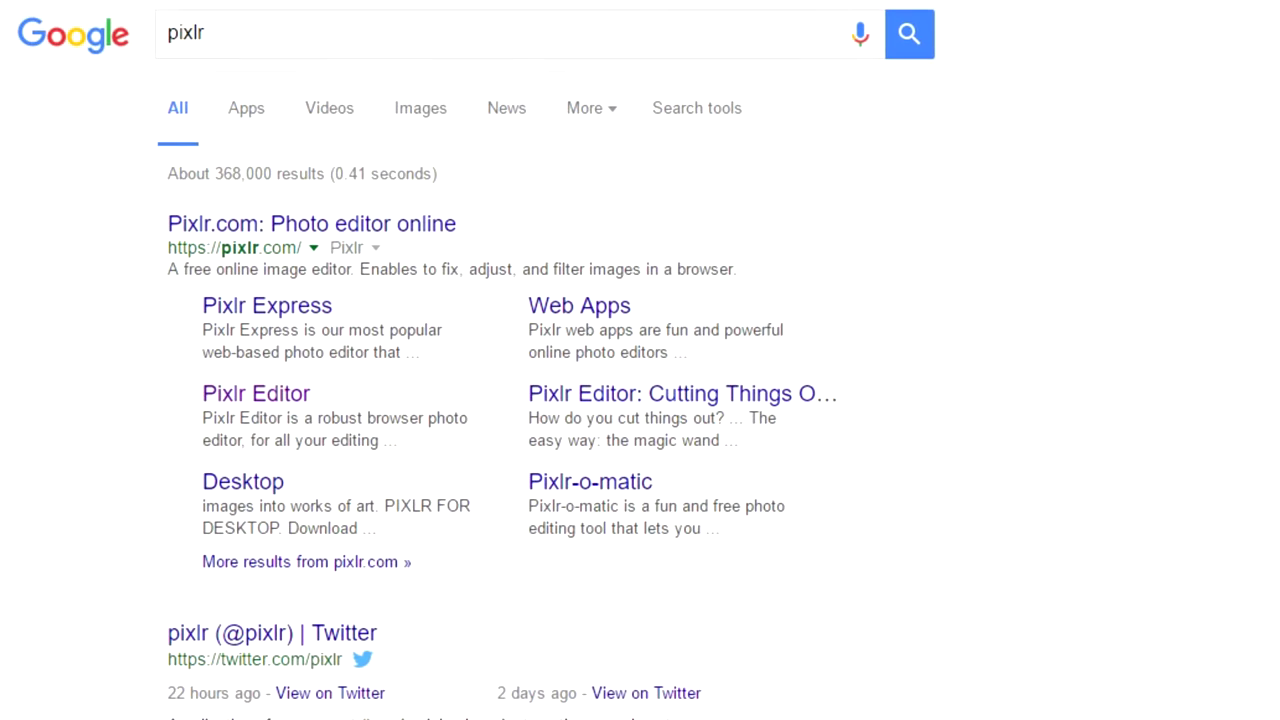
pyautogui.click(254, 398)
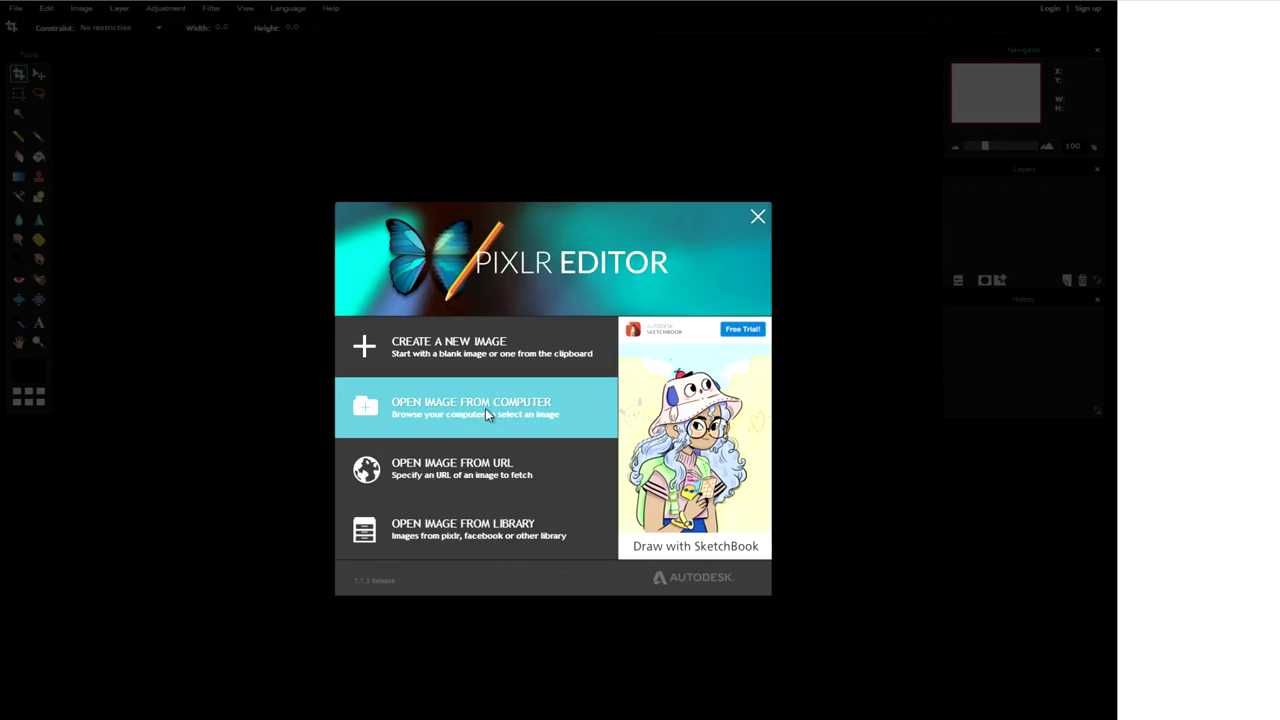
# Open crazy.jpg, Awesome.jpg and 1257471854415.jpg together from the Awesome Smilies folder.
pyautogui.click(484, 408)
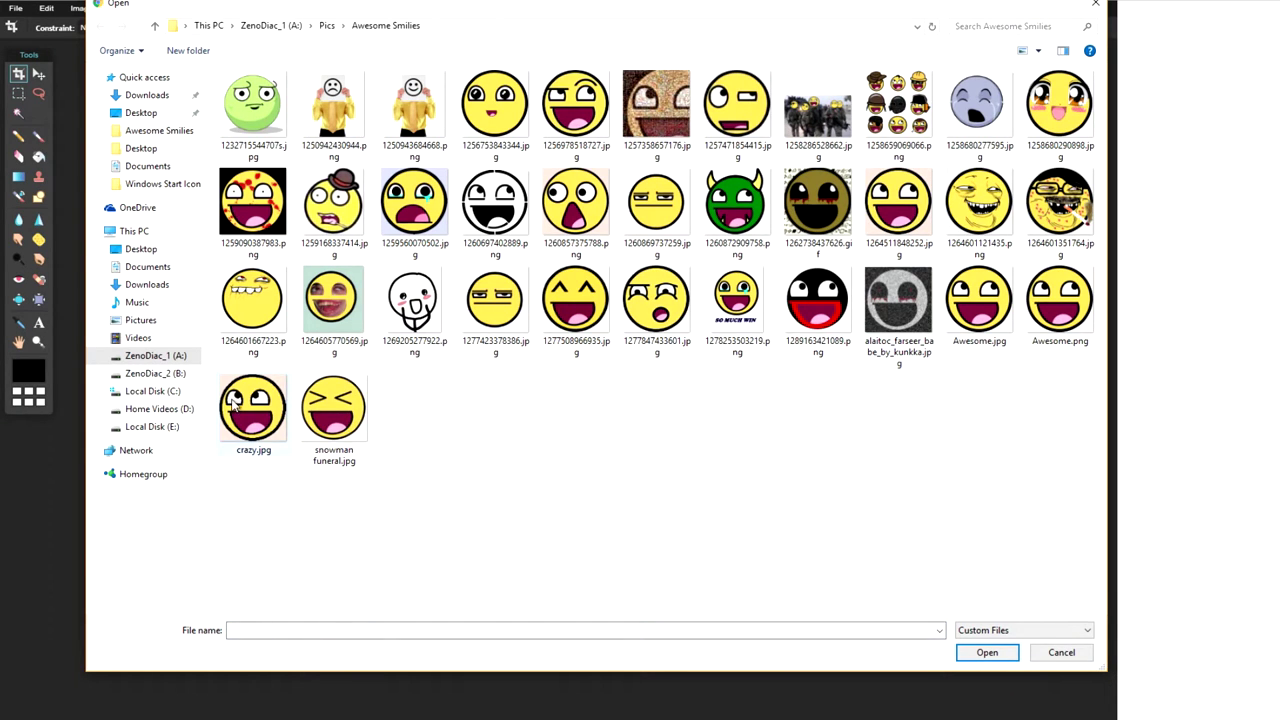
pyautogui.click(256, 421)
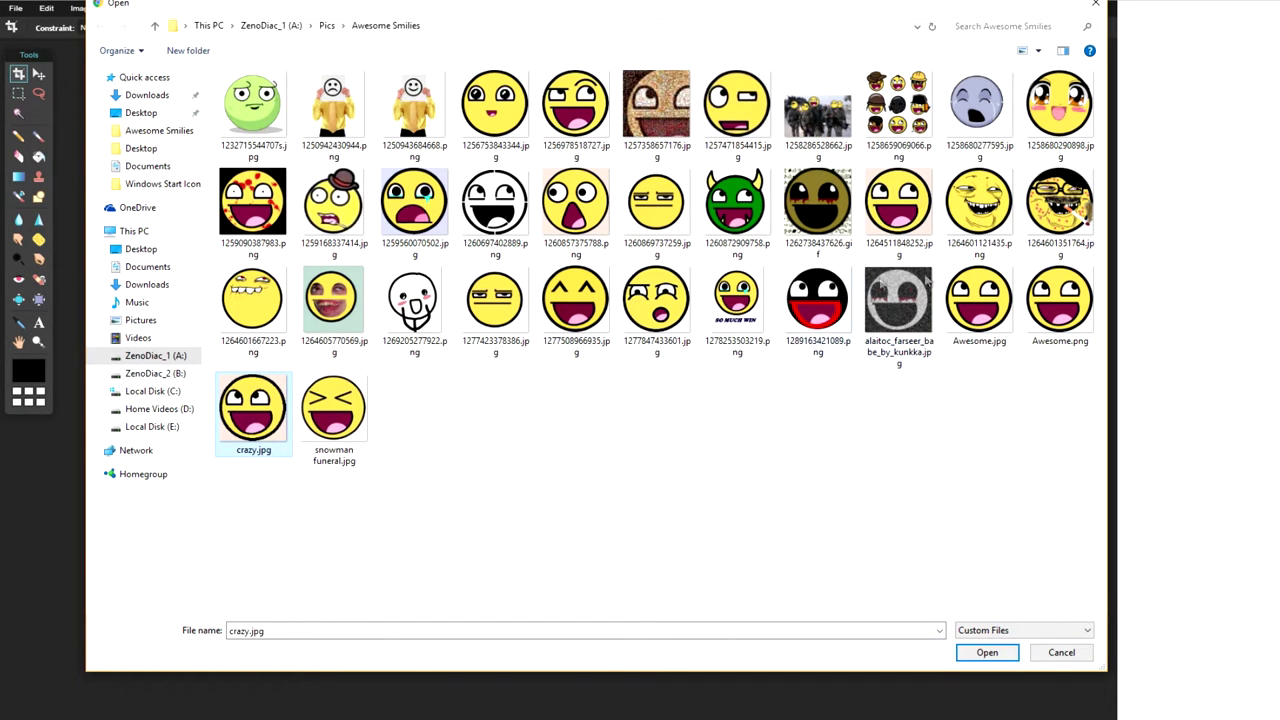
pyautogui.keyDown('ctrl'); pyautogui.click(968, 313); pyautogui.keyUp('ctrl')
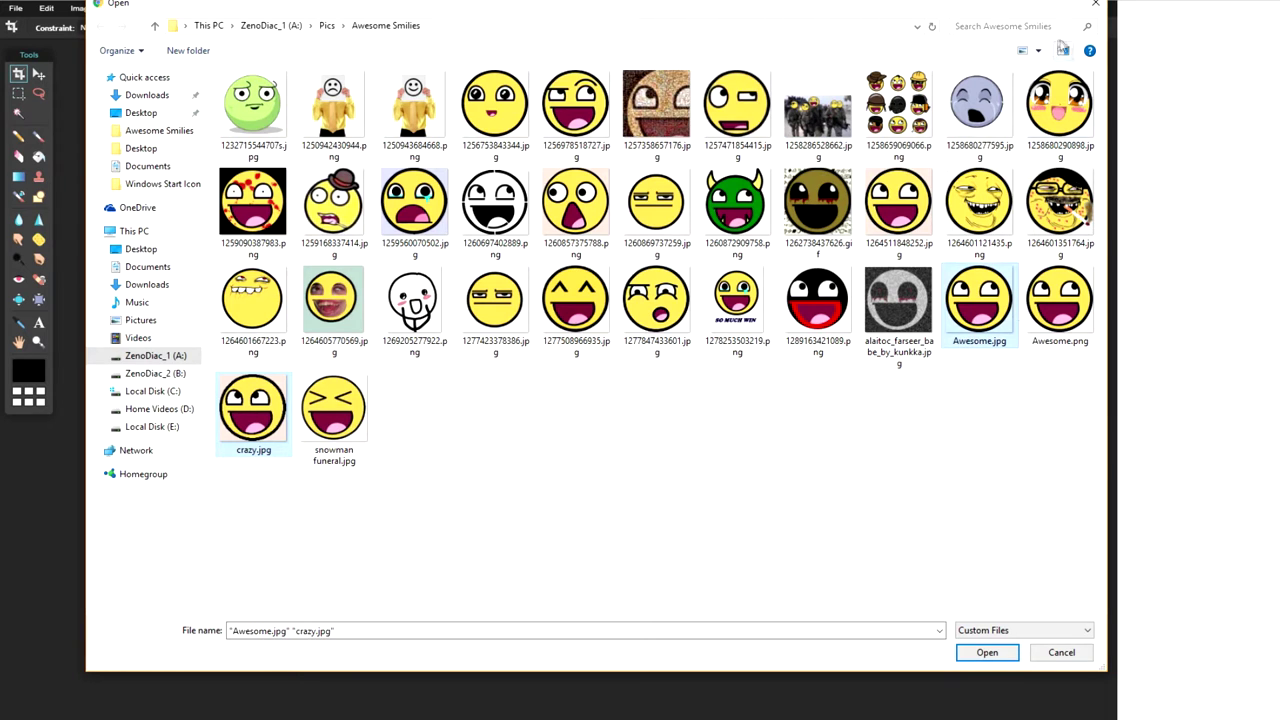
pyautogui.keyDown('ctrl'); pyautogui.click(750, 108); pyautogui.keyUp('ctrl')
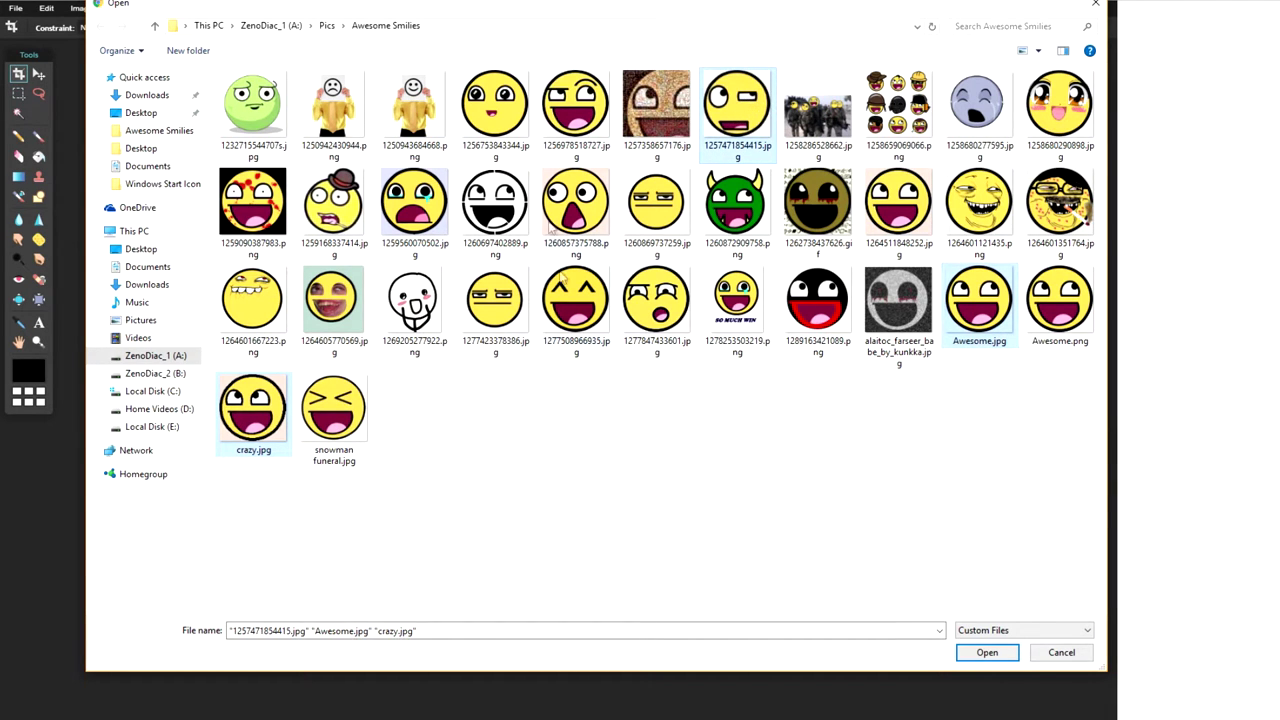
pyautogui.click(985, 652)
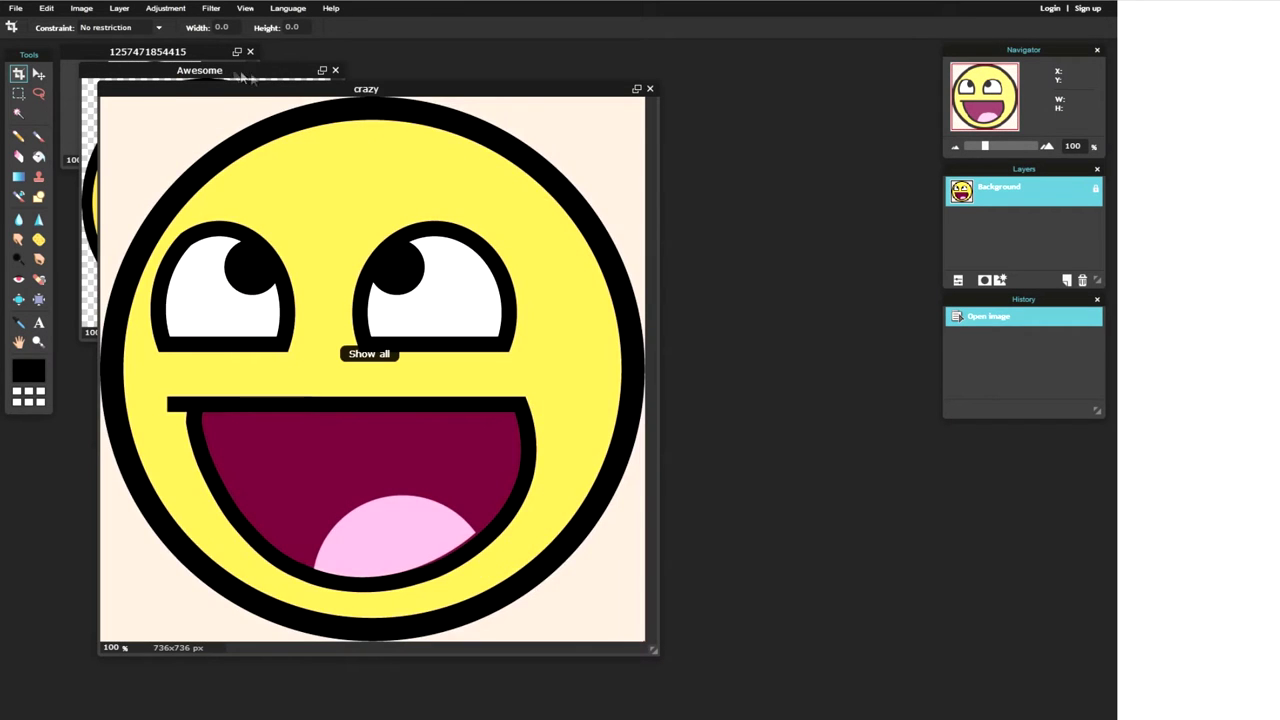
pyautogui.moveTo(412, 104); pyautogui.dragTo(448, 110)
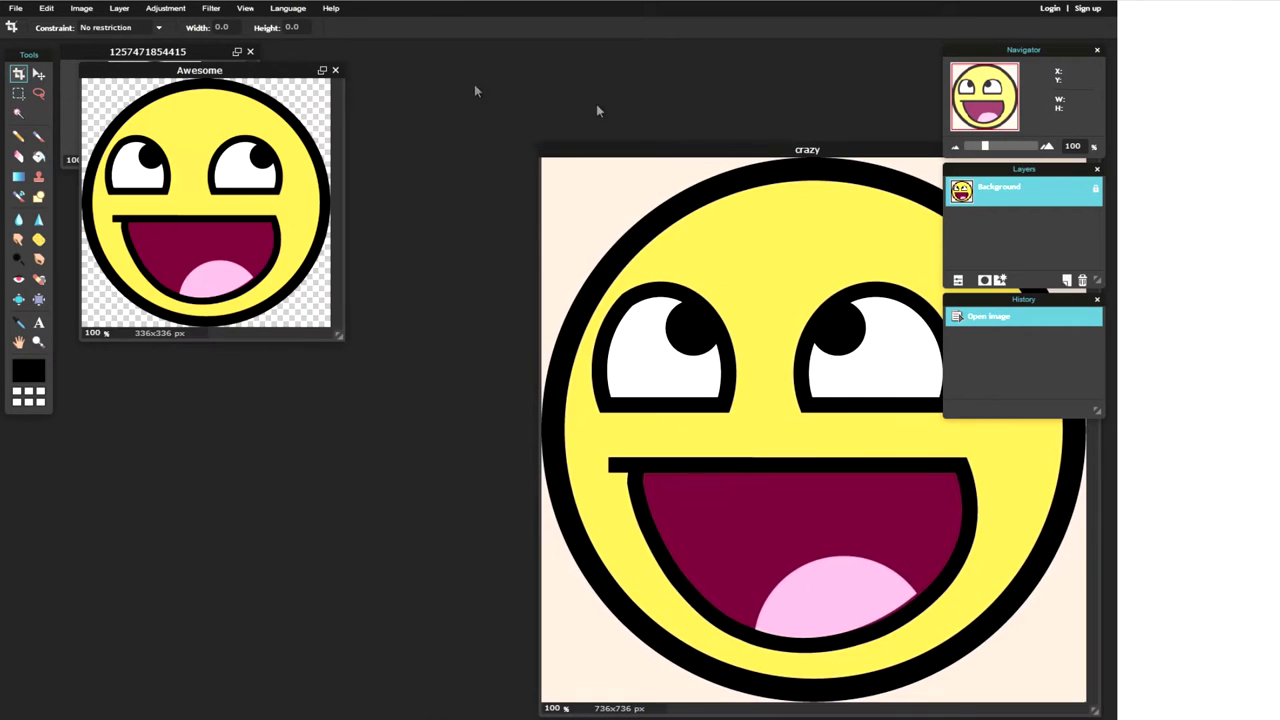
pyautogui.moveTo(278, 73); pyautogui.dragTo(359, 330)
pyautogui.moveTo(798, 155); pyautogui.dragTo(565, 112)
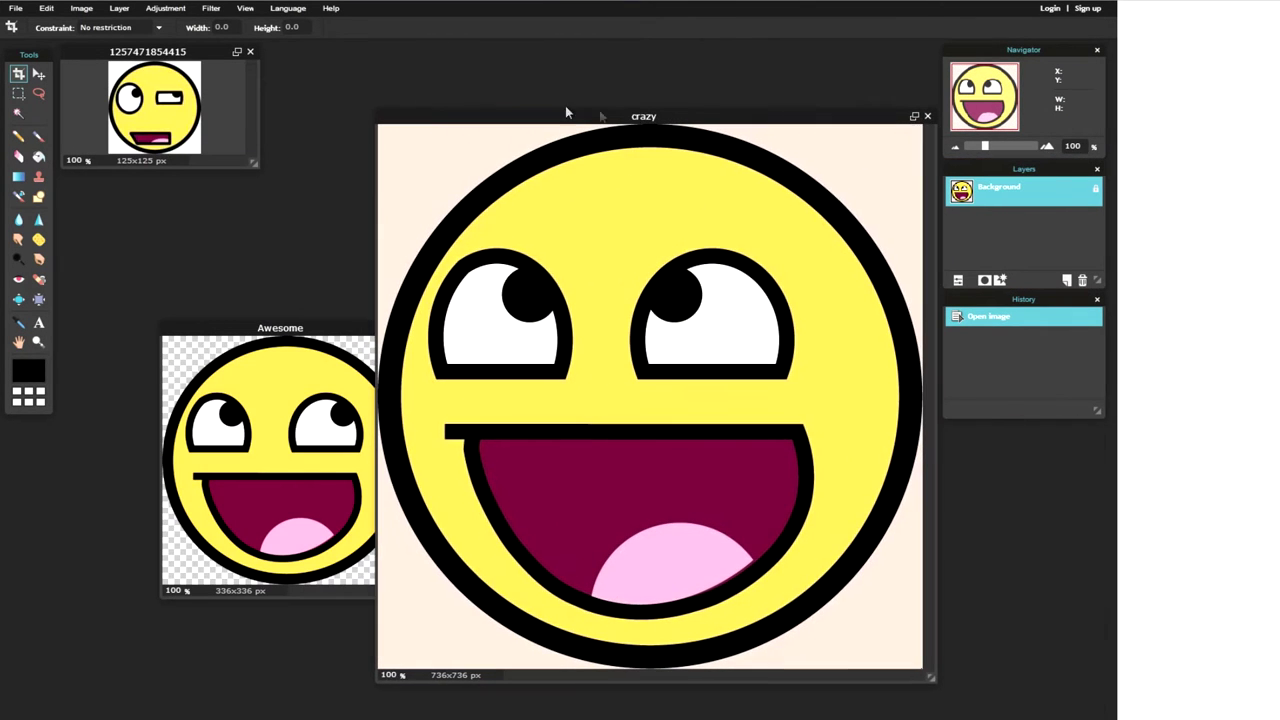
pyautogui.moveTo(289, 333); pyautogui.dragTo(206, 318)
pyautogui.moveTo(150, 51); pyautogui.dragTo(217, 150)
pyautogui.moveTo(729, 125); pyautogui.dragTo(761, 129)
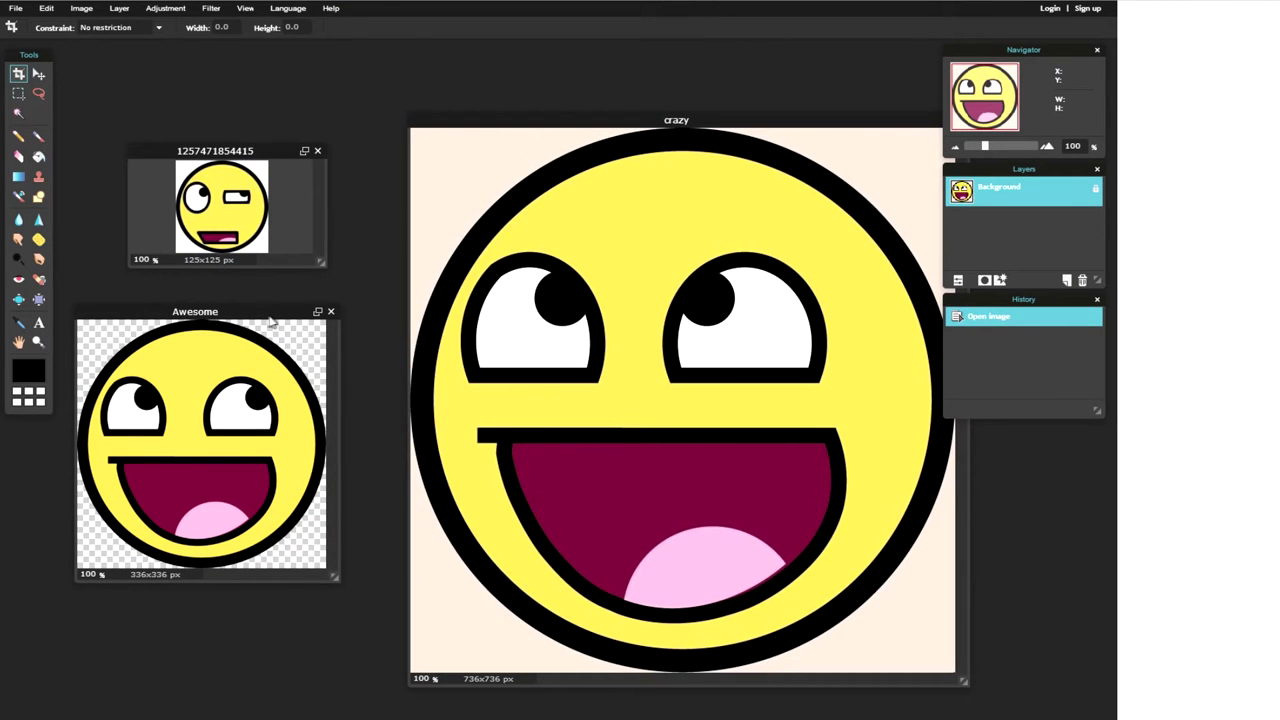
pyautogui.moveTo(239, 306); pyautogui.dragTo(297, 412)
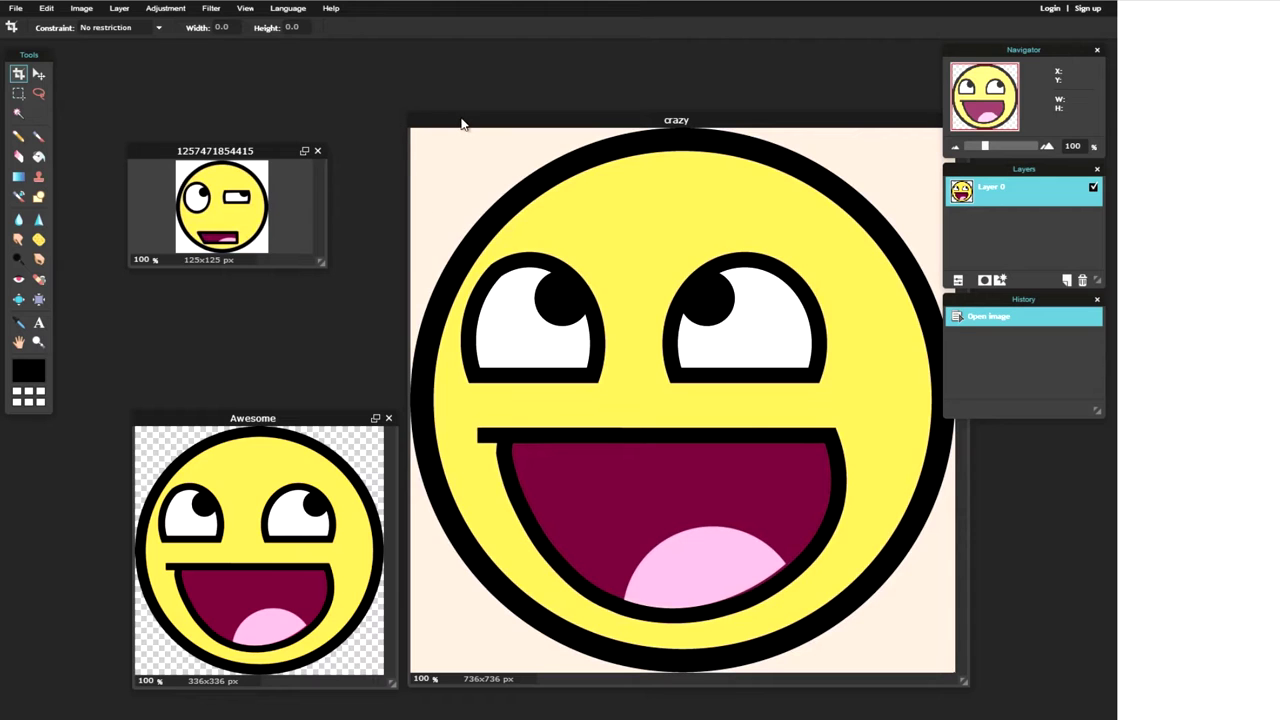
# Fine-tune the three window positions so none of the smileys overlap.
pyautogui.moveTo(462, 124); pyautogui.dragTo(441, 122)
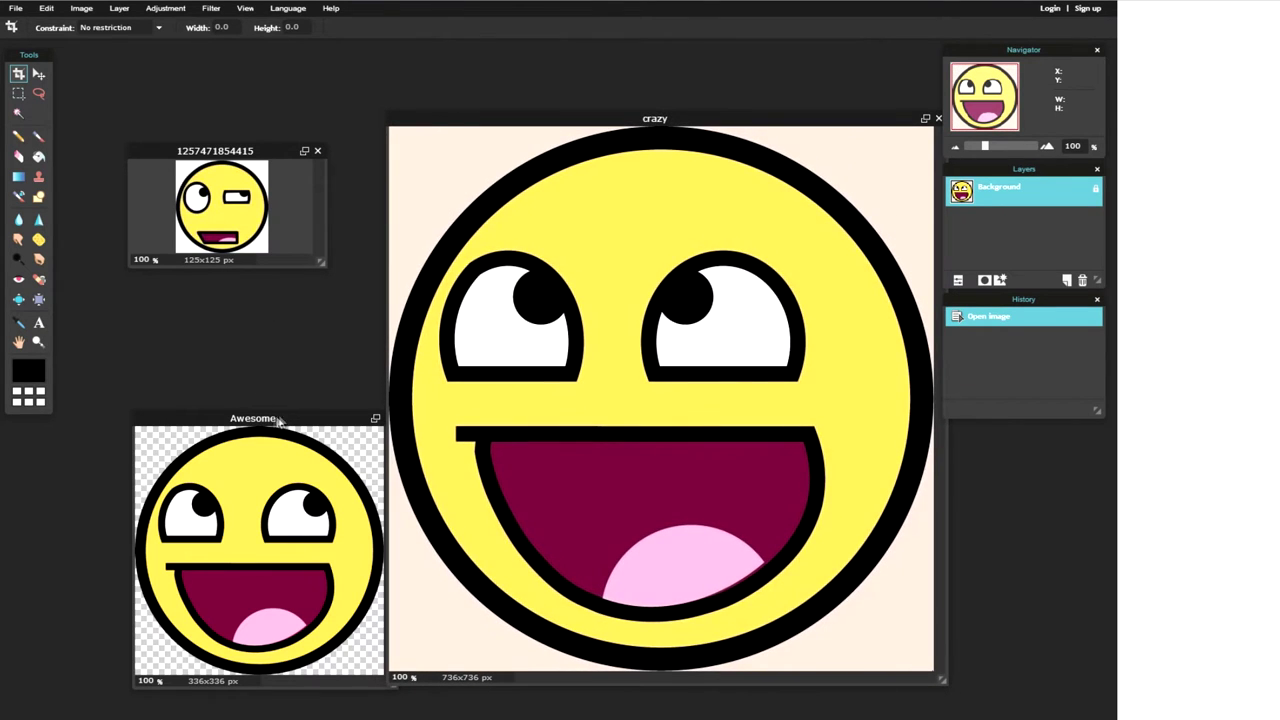
pyautogui.moveTo(280, 420); pyautogui.dragTo(228, 398)
pyautogui.moveTo(256, 158); pyautogui.dragTo(220, 186)
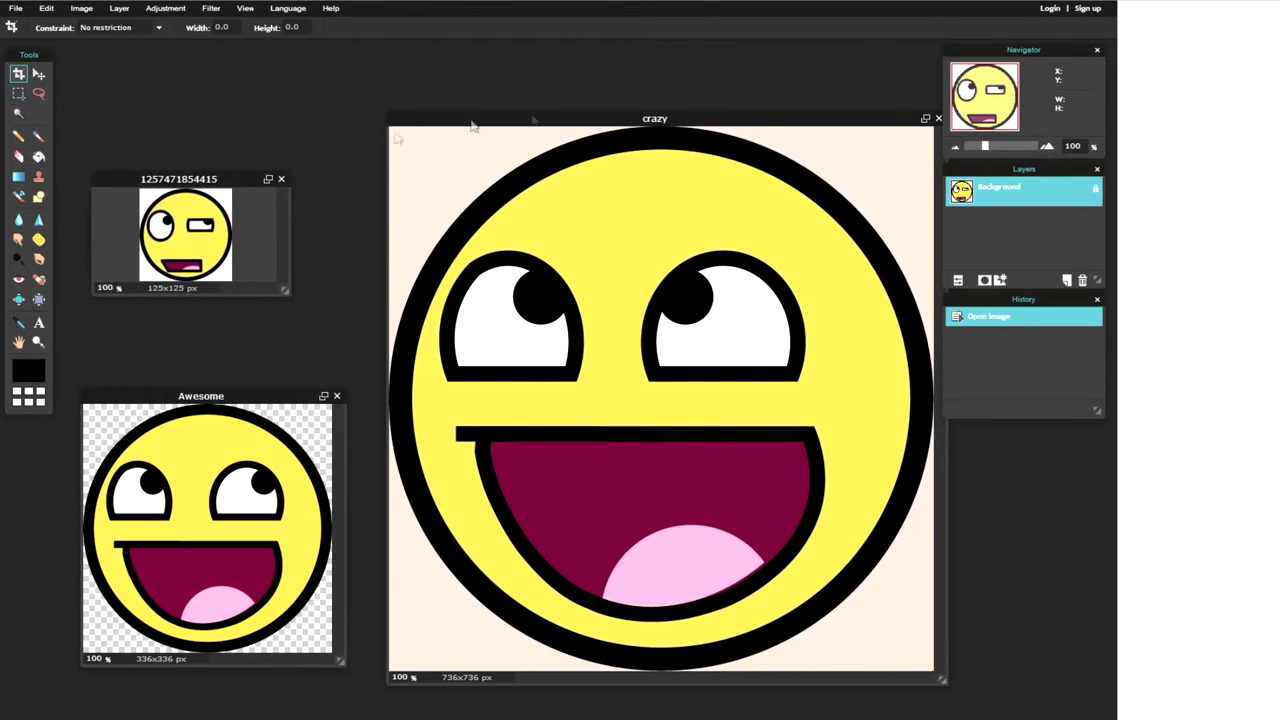
pyautogui.moveTo(657, 118)
pyautogui.mouseDown()
pyautogui.moveTo(635, 136)
pyautogui.moveTo(634, 122)
pyautogui.mouseUp()
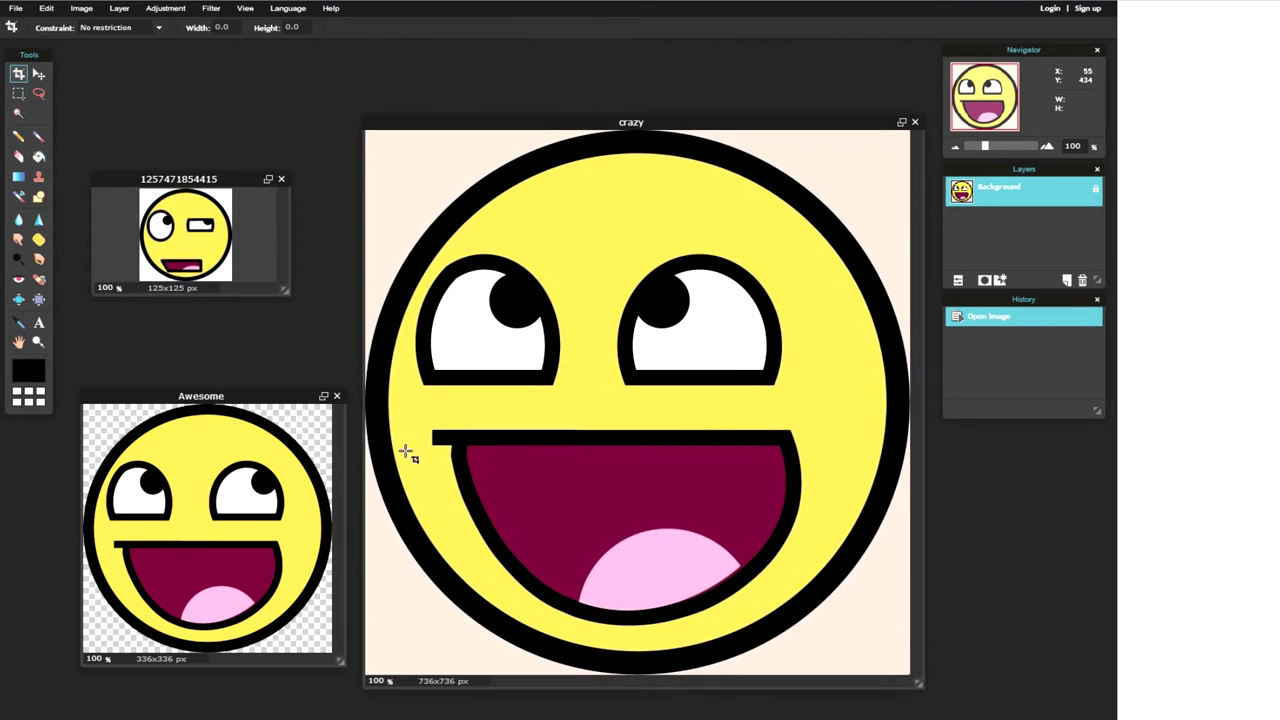
pyautogui.moveTo(303, 395); pyautogui.dragTo(299, 394)
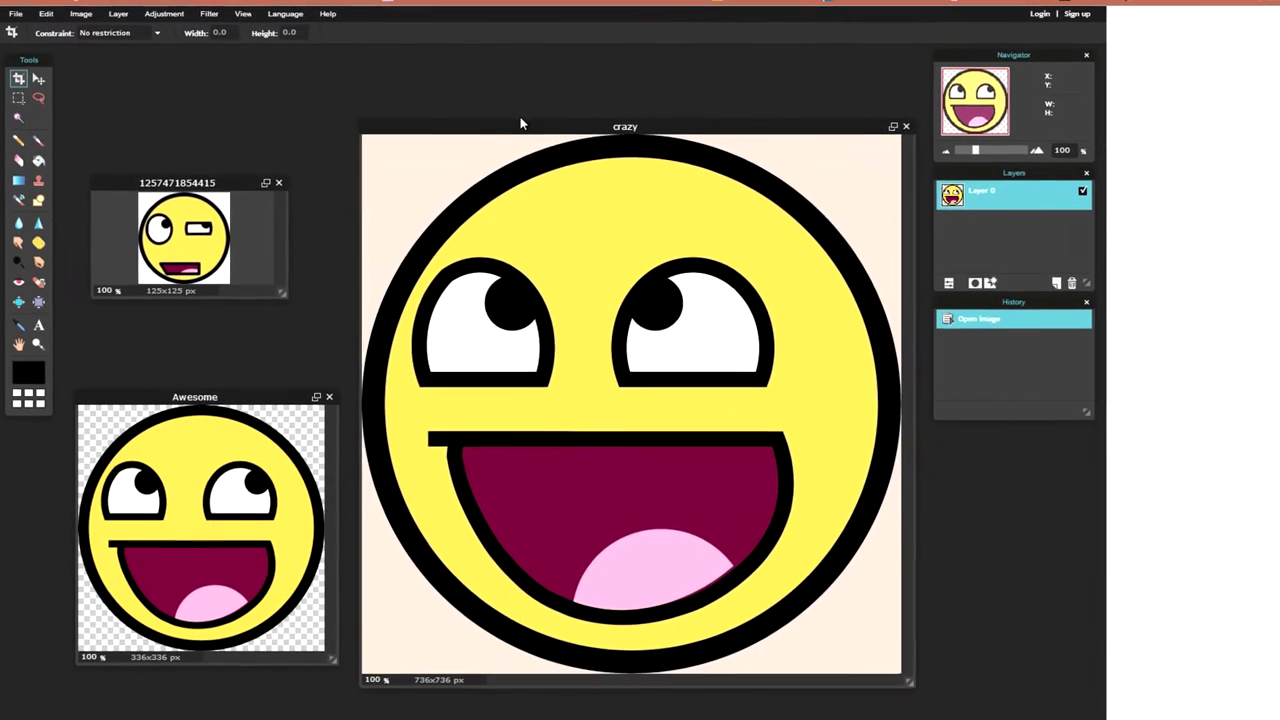
pyautogui.moveTo(522, 120); pyautogui.dragTo(525, 109)
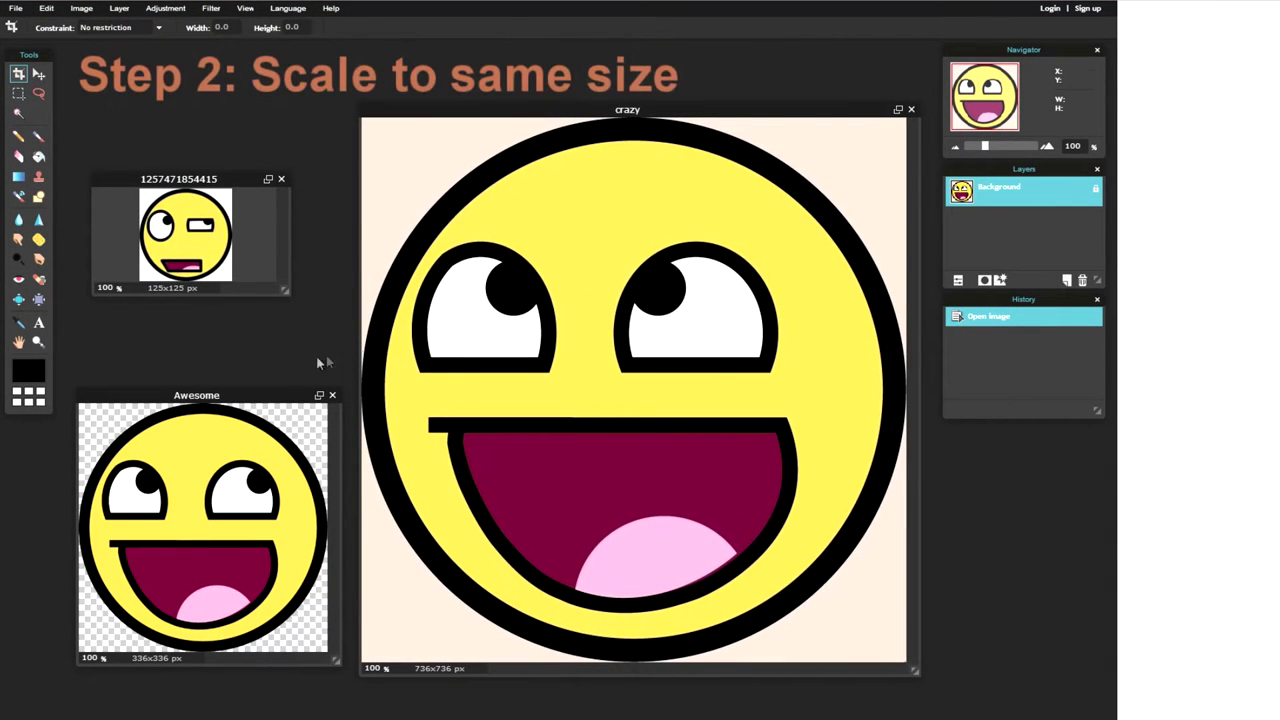
pyautogui.moveTo(212, 183); pyautogui.dragTo(224, 118)
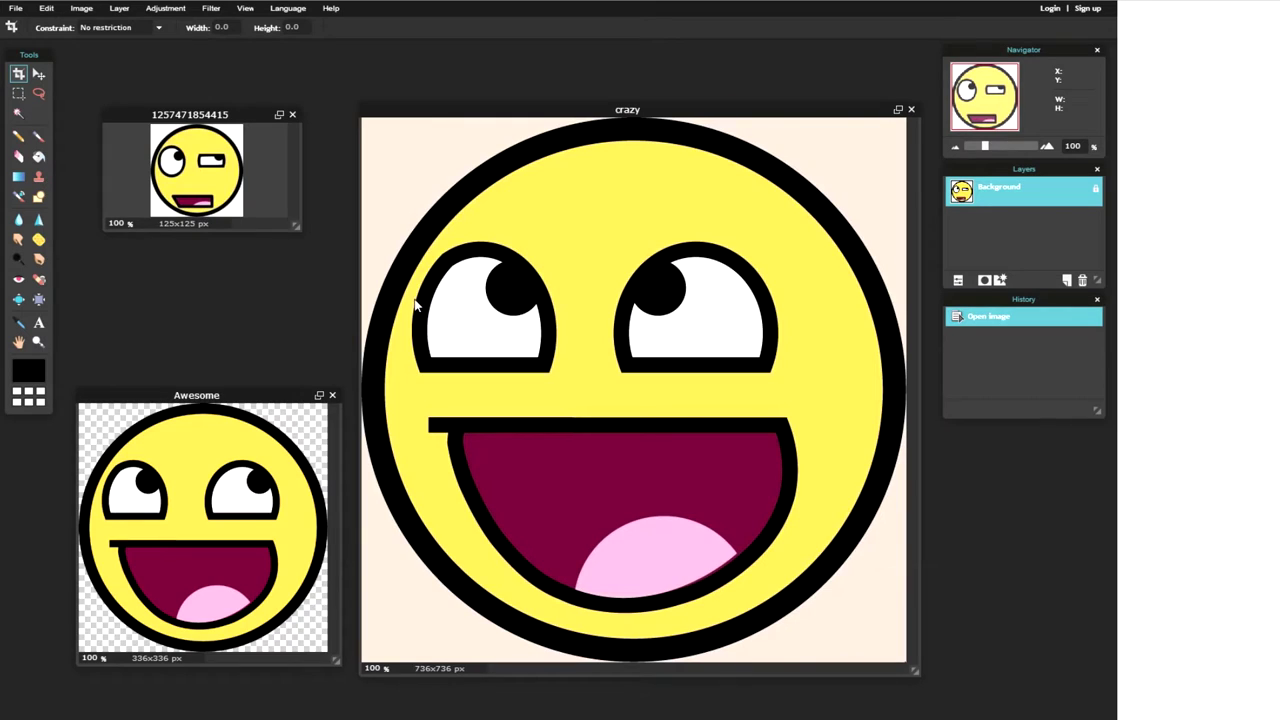
pyautogui.moveTo(226, 120)
pyautogui.mouseDown()
pyautogui.moveTo(234, 238)
pyautogui.moveTo(233, 113)
pyautogui.mouseUp()
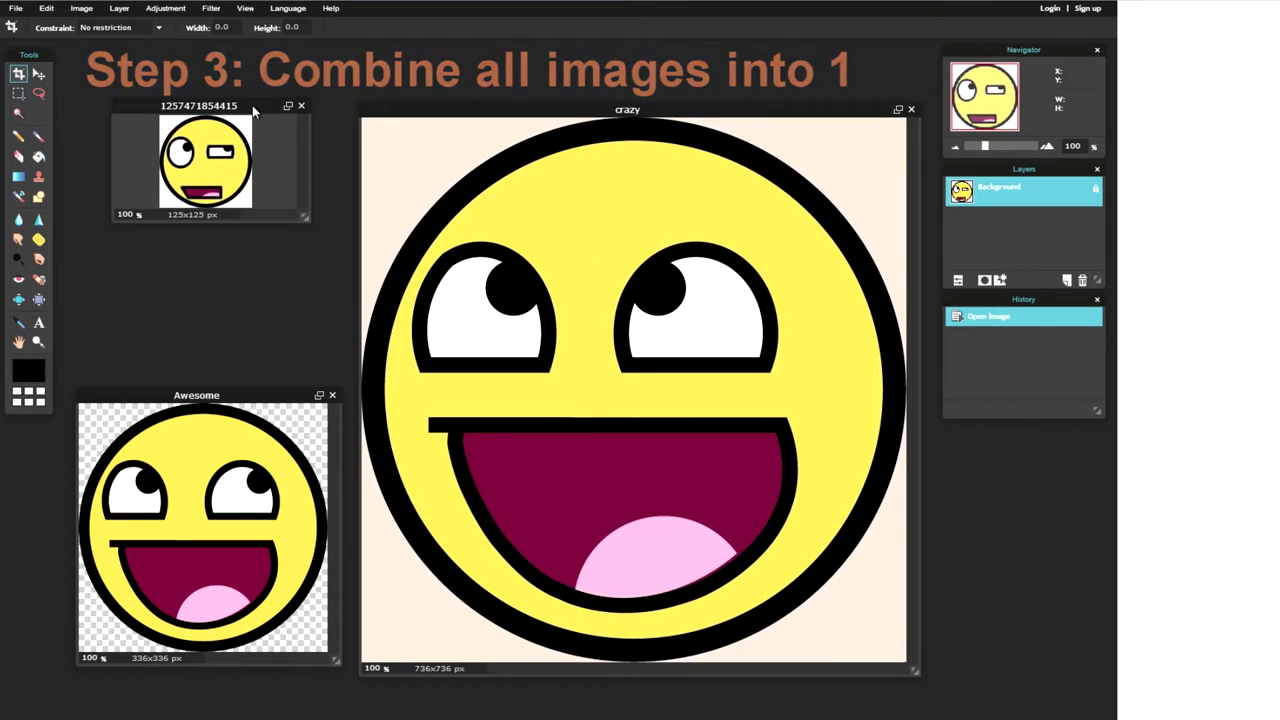
pyautogui.moveTo(252, 105); pyautogui.dragTo(232, 112)
pyautogui.moveTo(486, 113); pyautogui.dragTo(495, 96)
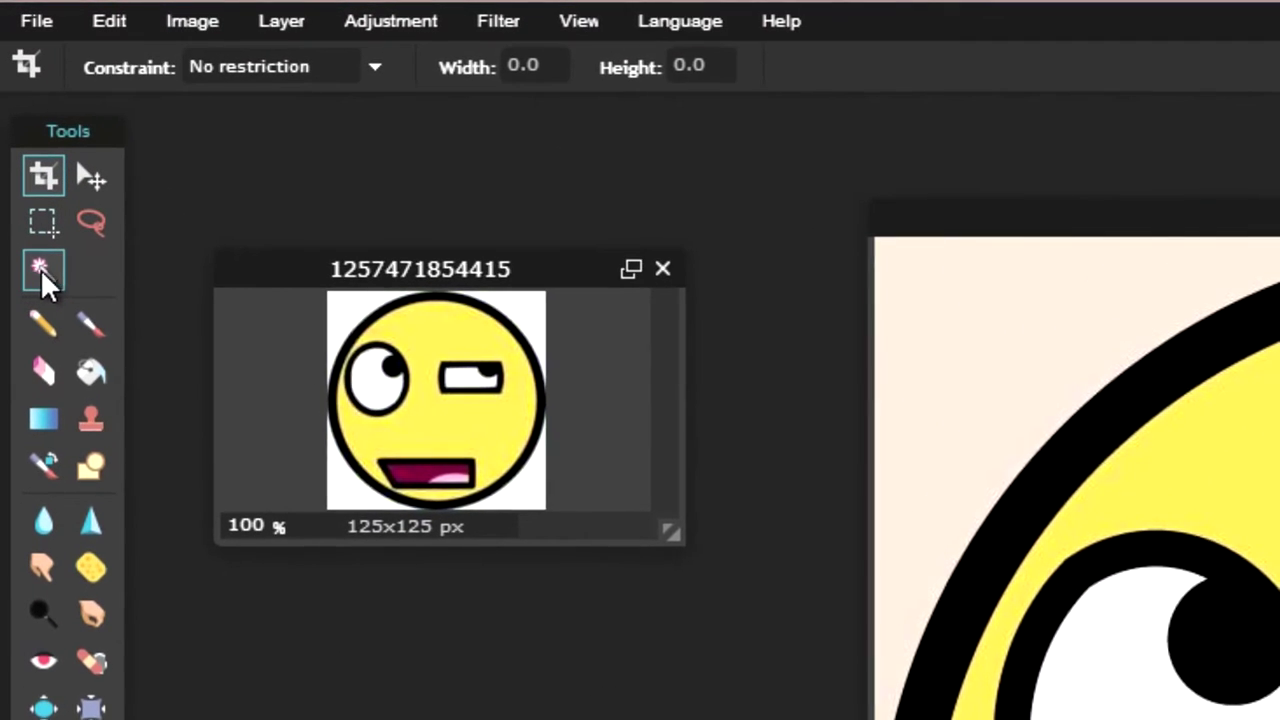
# Magic-wand the four cream corners of crazy, invert the selection and copy the smiley.
pyautogui.click(43, 268)
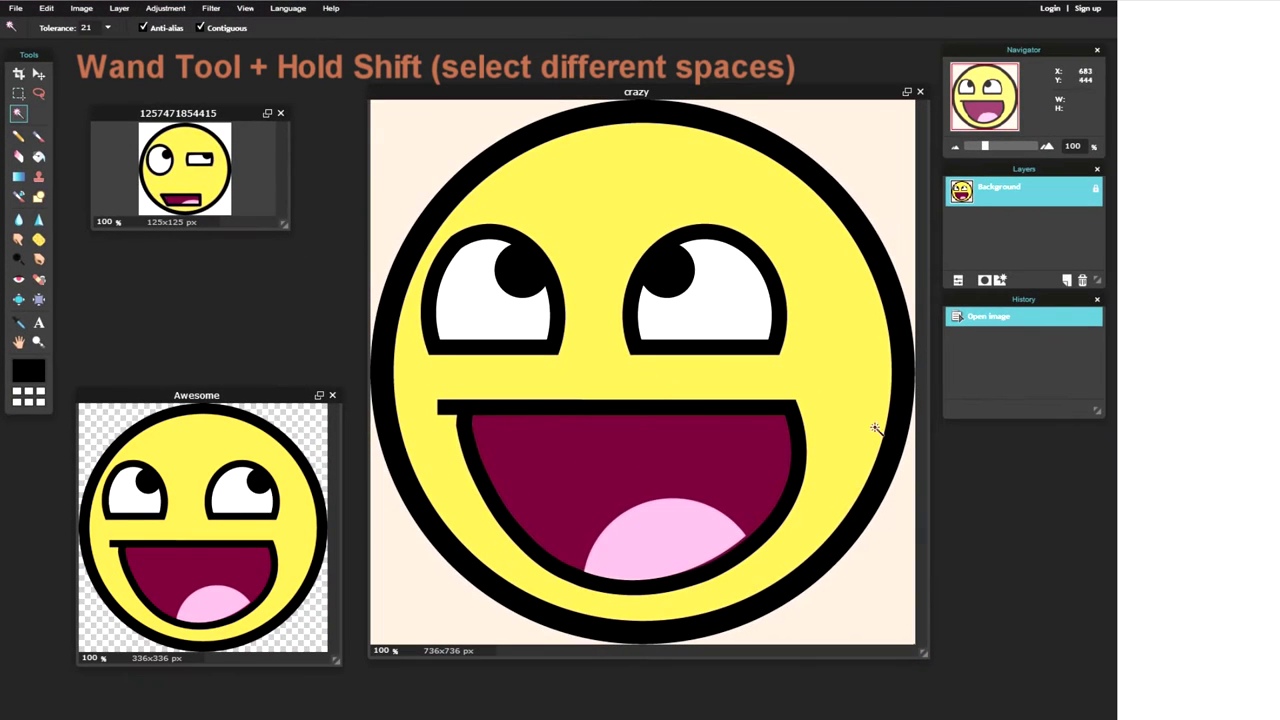
pyautogui.click(430, 152)
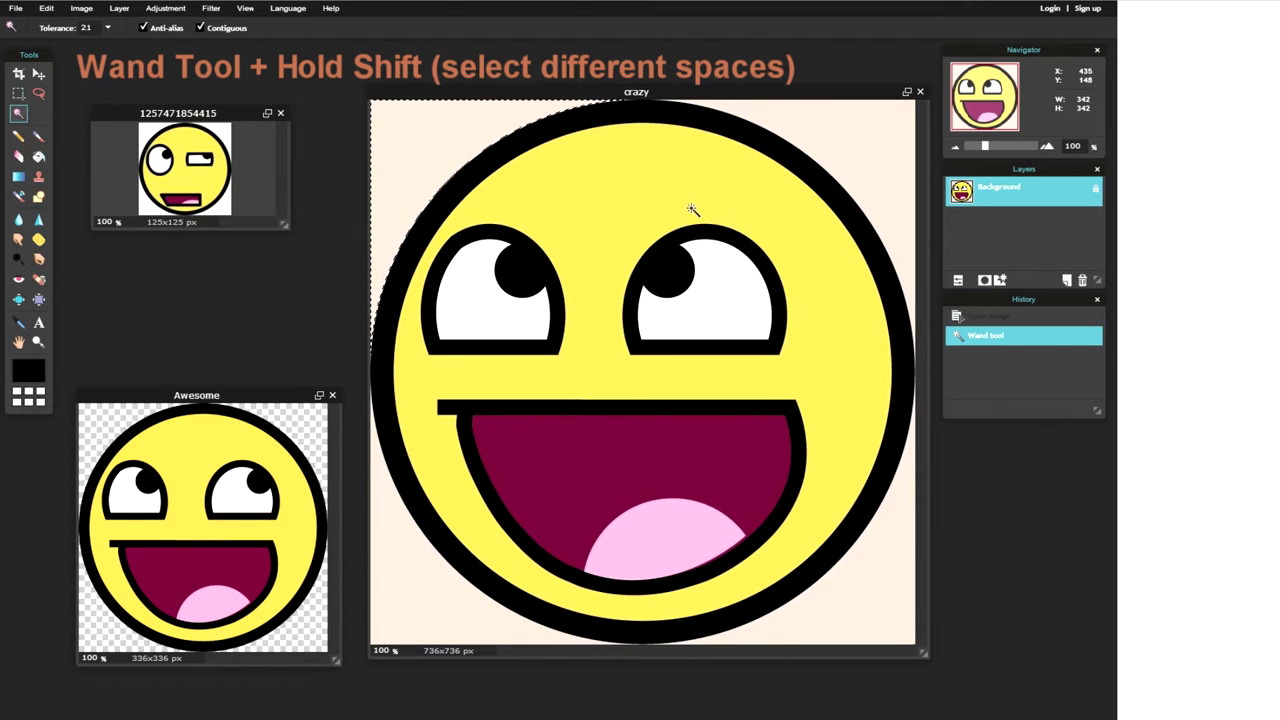
pyautogui.keyDown('shift'); pyautogui.click(851, 144); pyautogui.keyUp('shift')
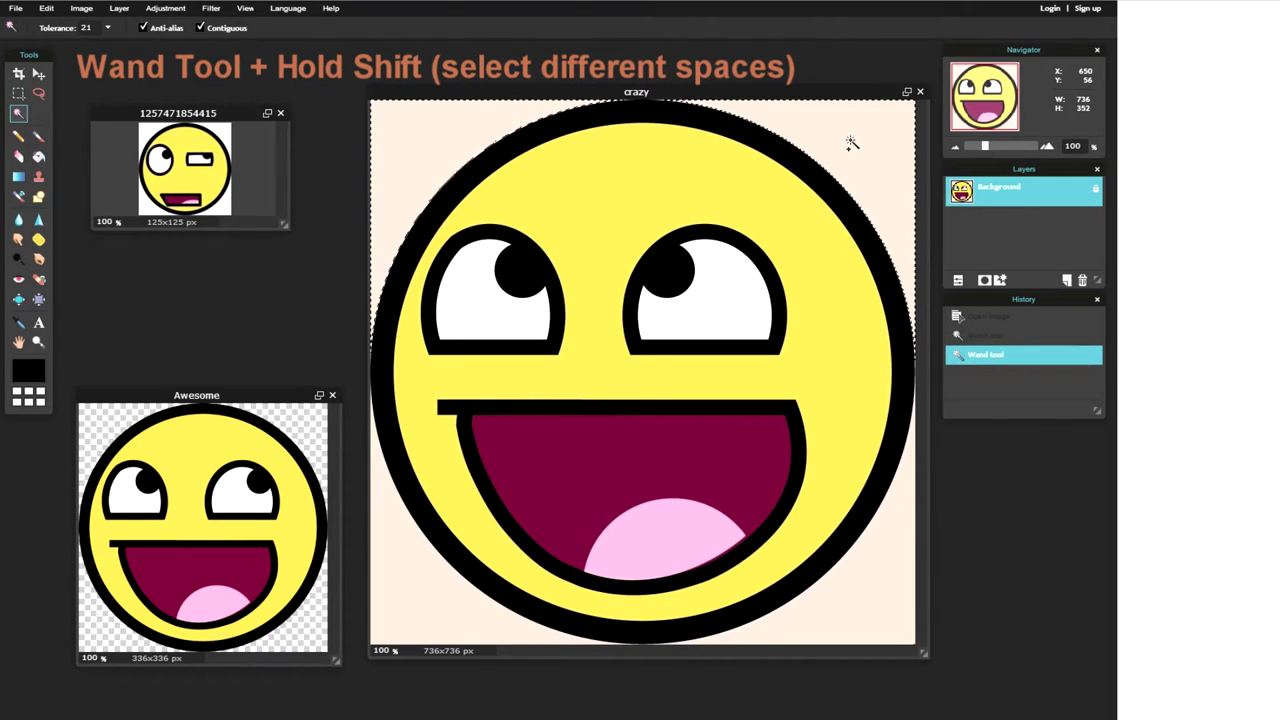
pyautogui.keyDown('shift'); pyautogui.click(891, 563); pyautogui.keyUp('shift')
pyautogui.keyDown('shift'); pyautogui.click(429, 590); pyautogui.keyUp('shift')
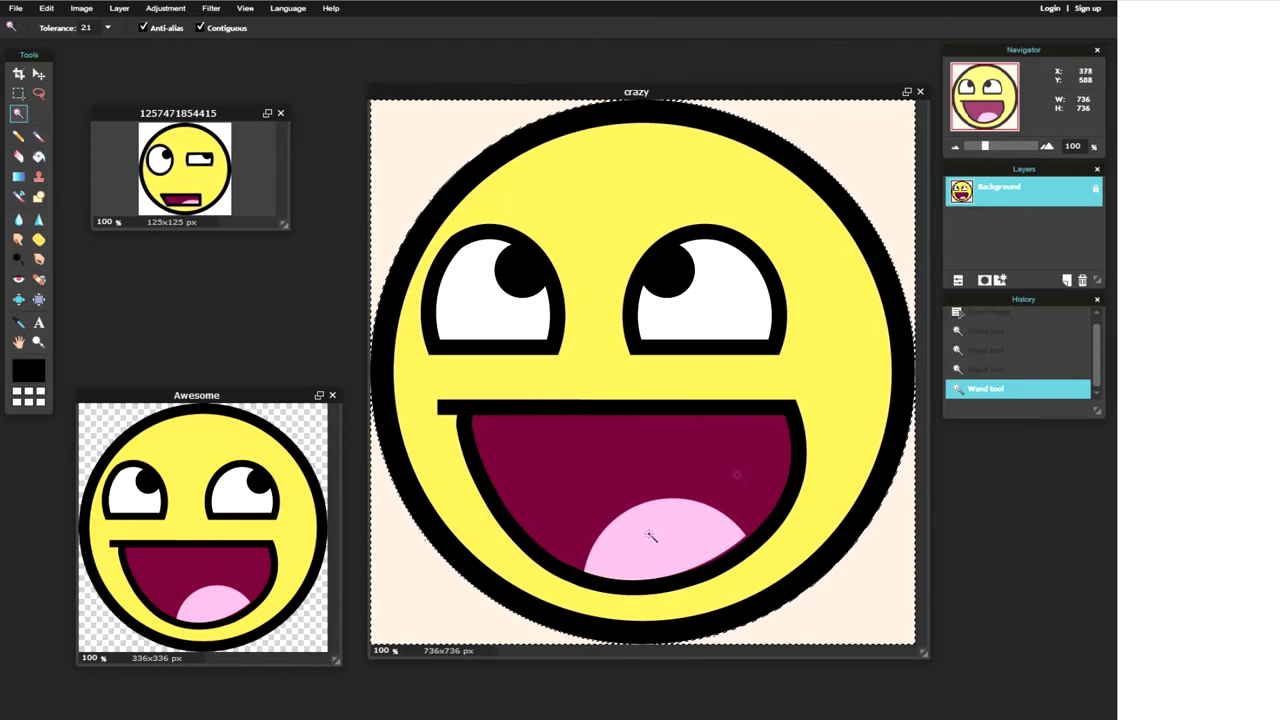
pyautogui.click(82, 10)
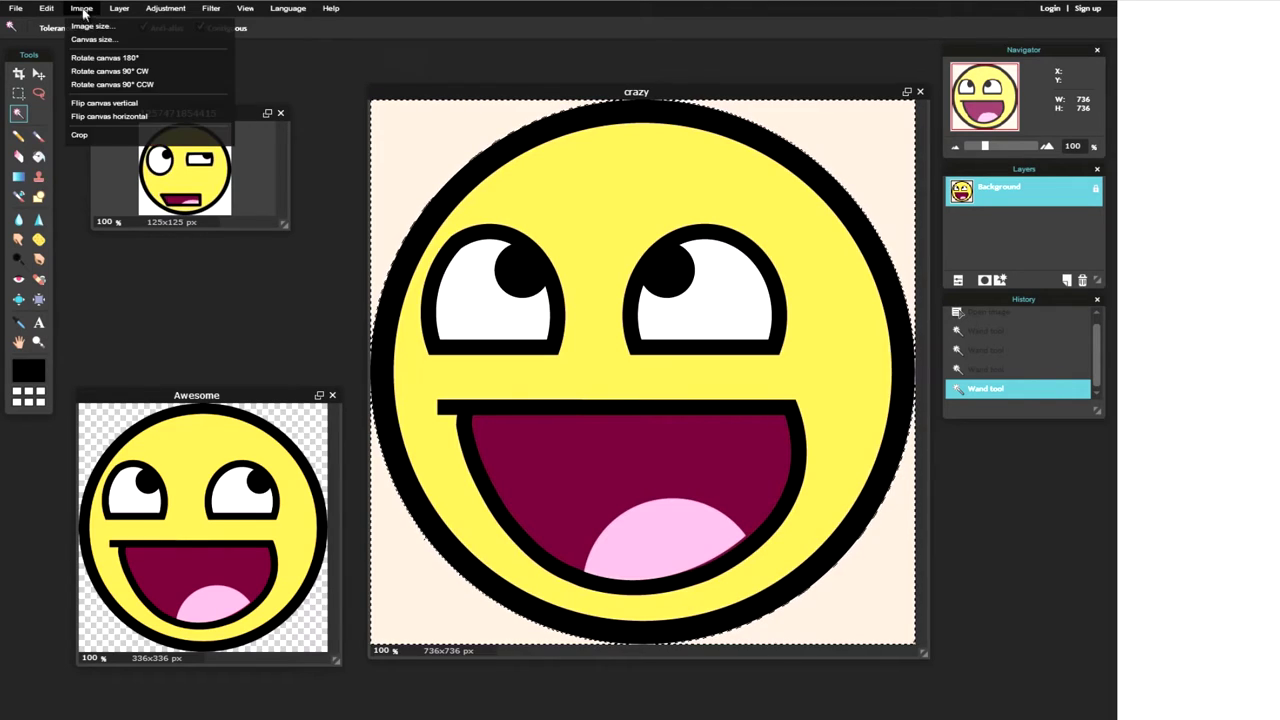
pyautogui.moveTo(46, 9)
pyautogui.click(66, 176)
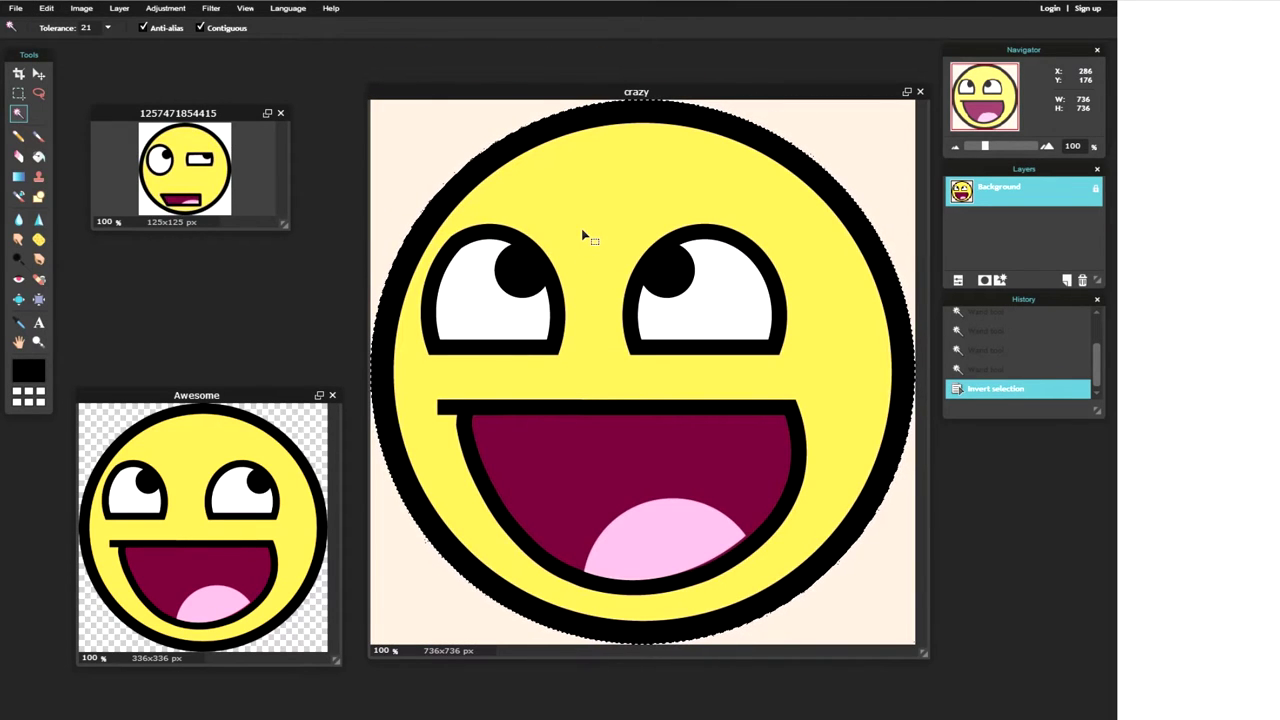
pyautogui.hotkey('ctrl', 'c')
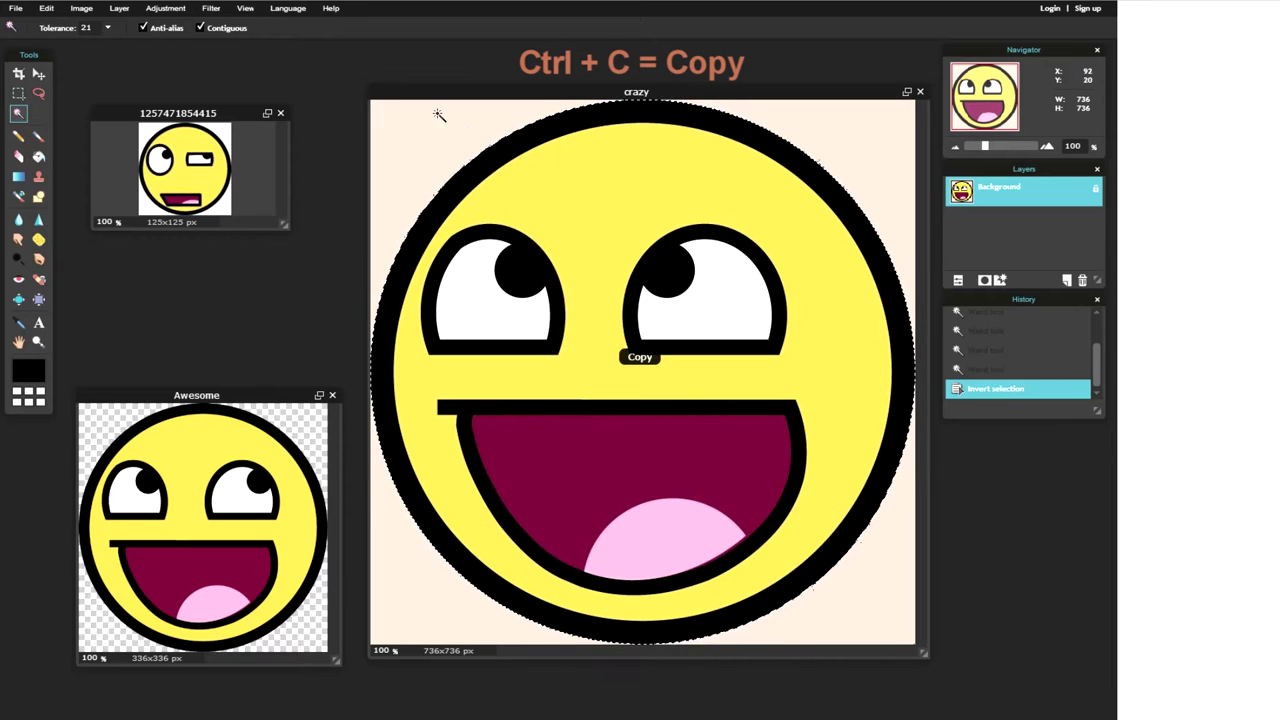
# Create a new transparent image from the clipboard holding the crazy cut-out.
pyautogui.click(15, 9)
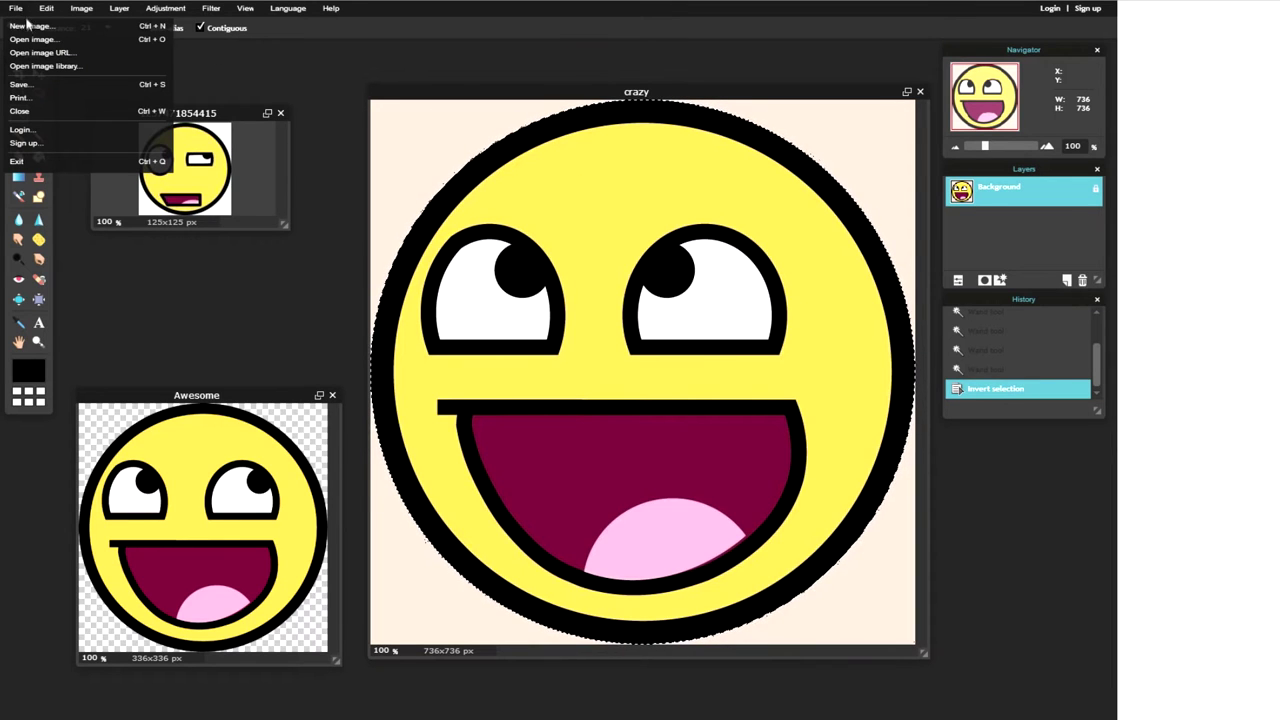
pyautogui.click(30, 26)
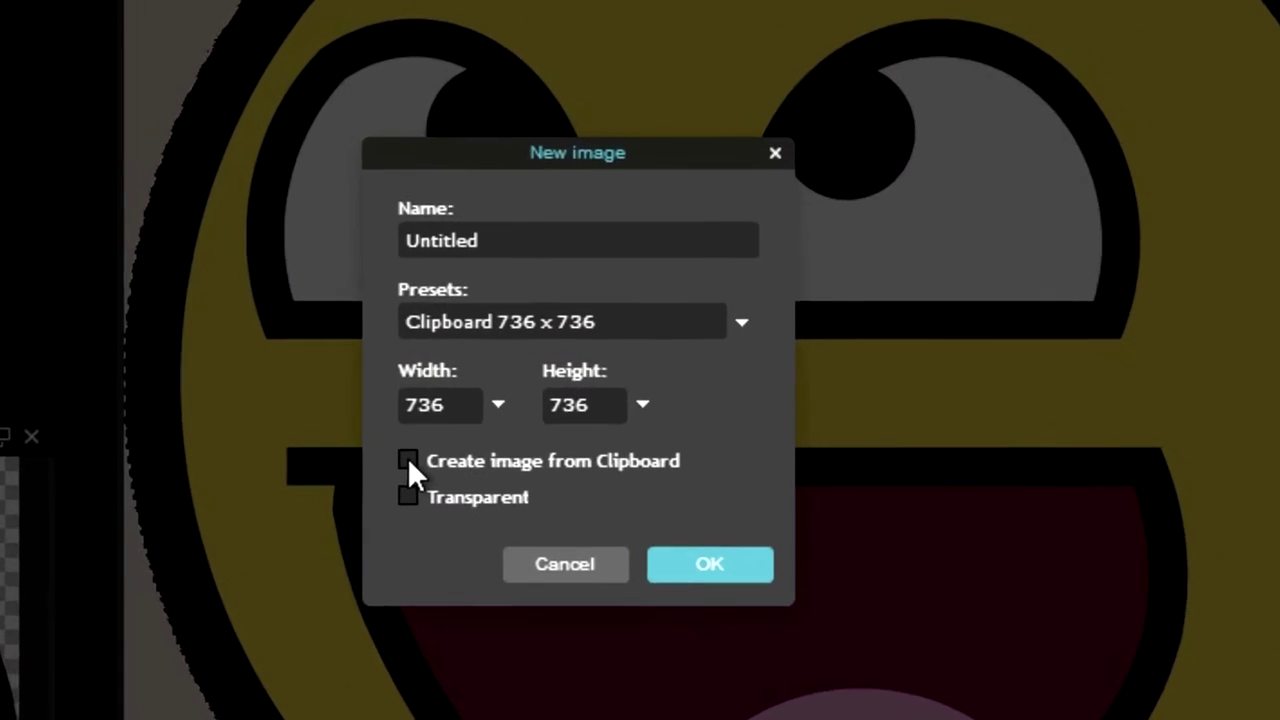
pyautogui.click(452, 430)
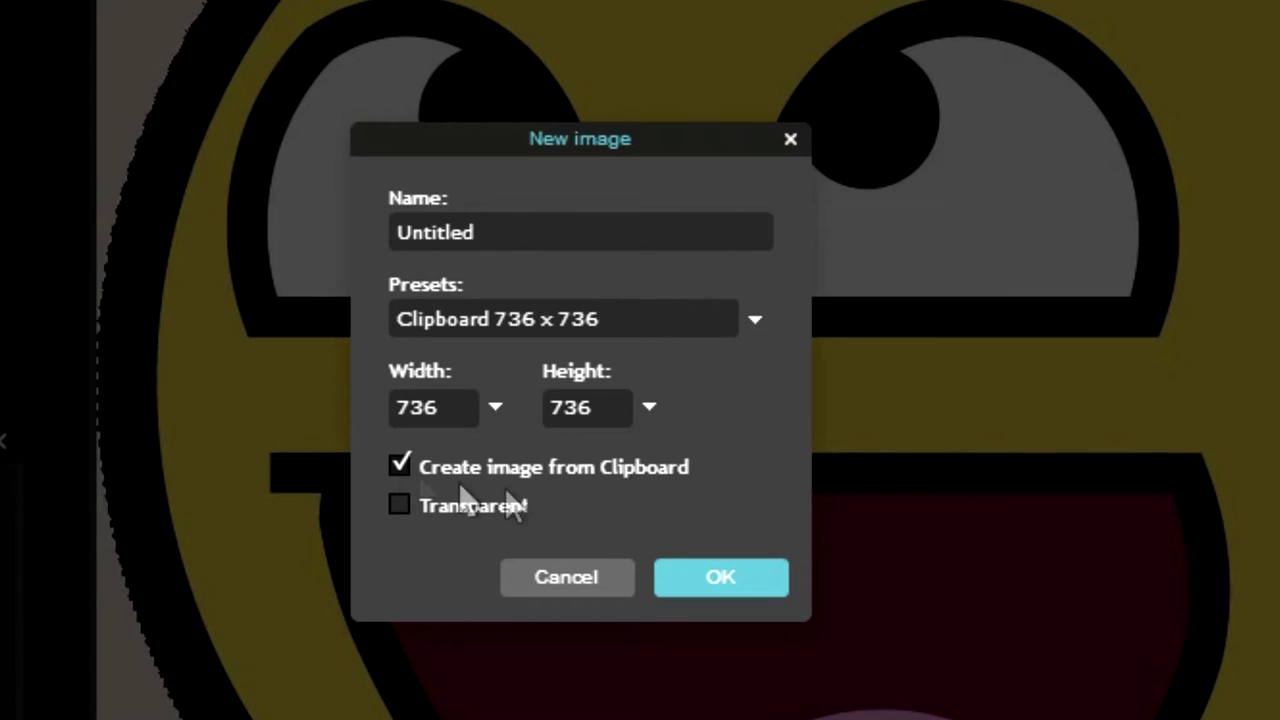
pyautogui.click(400, 505)
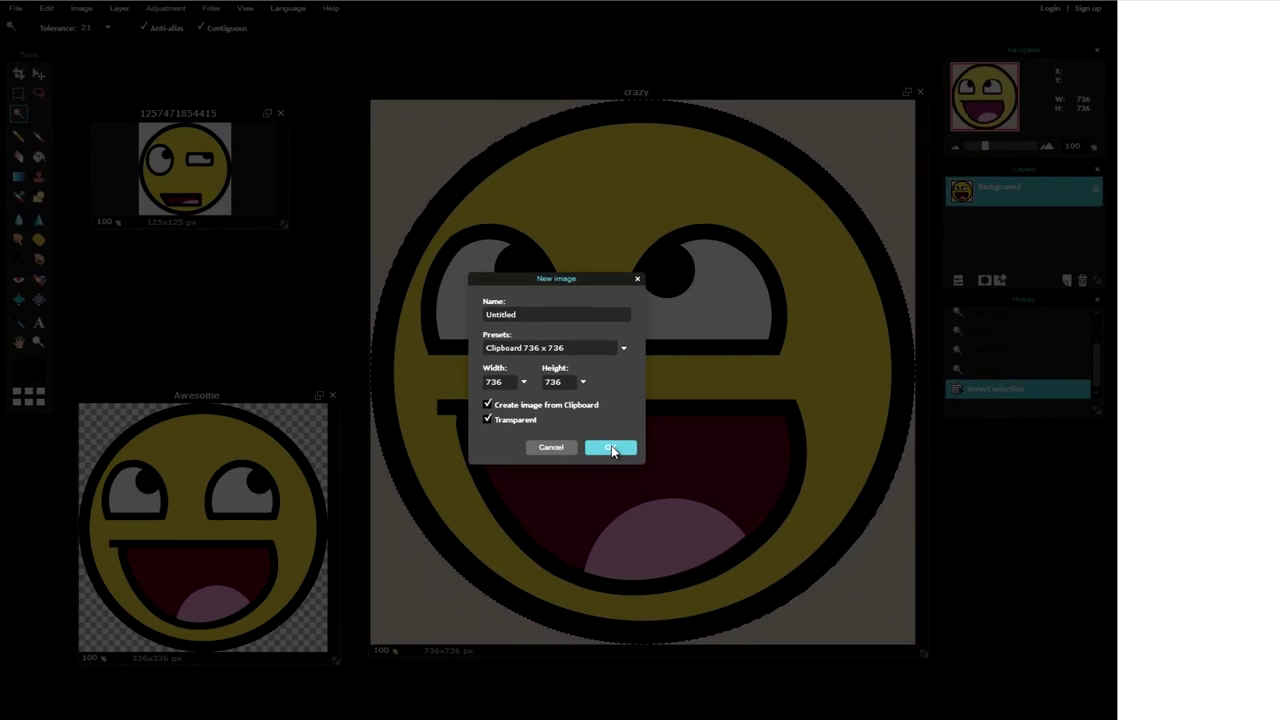
pyautogui.click(612, 451)
pyautogui.moveTo(450, 112); pyautogui.dragTo(556, 122)
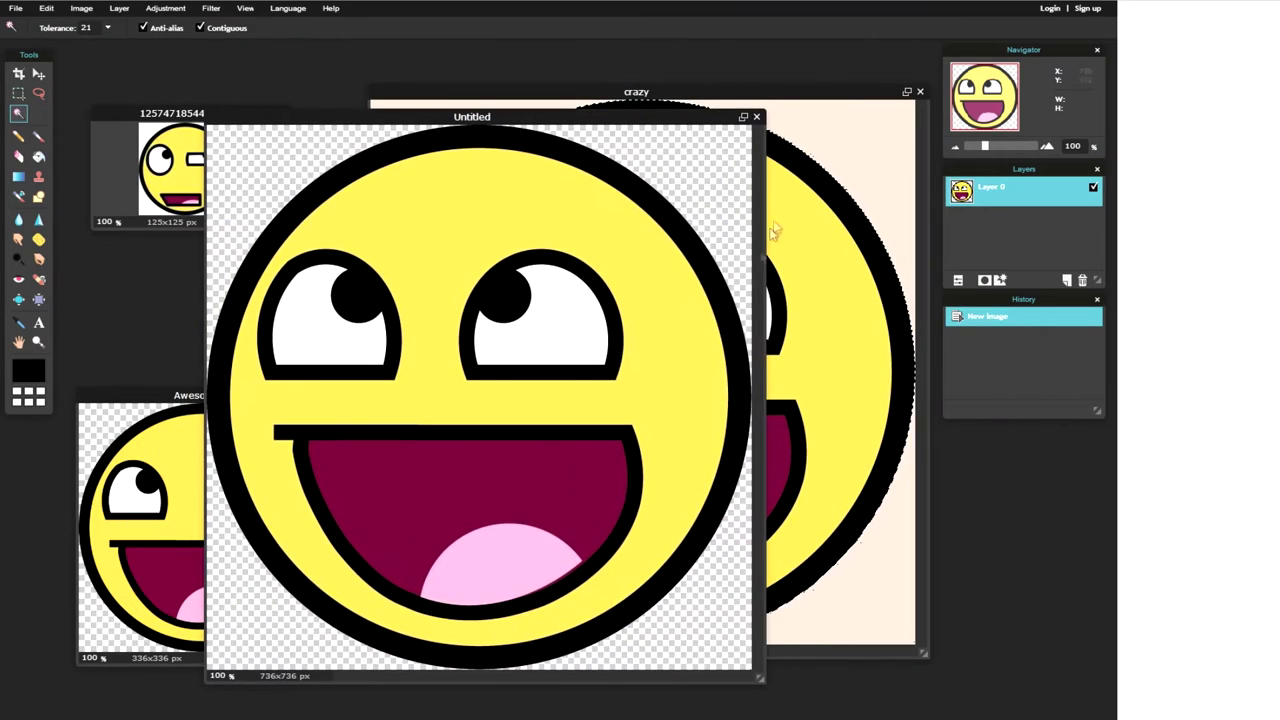
# Close the original crazy image without saving.
pyautogui.click(920, 93)
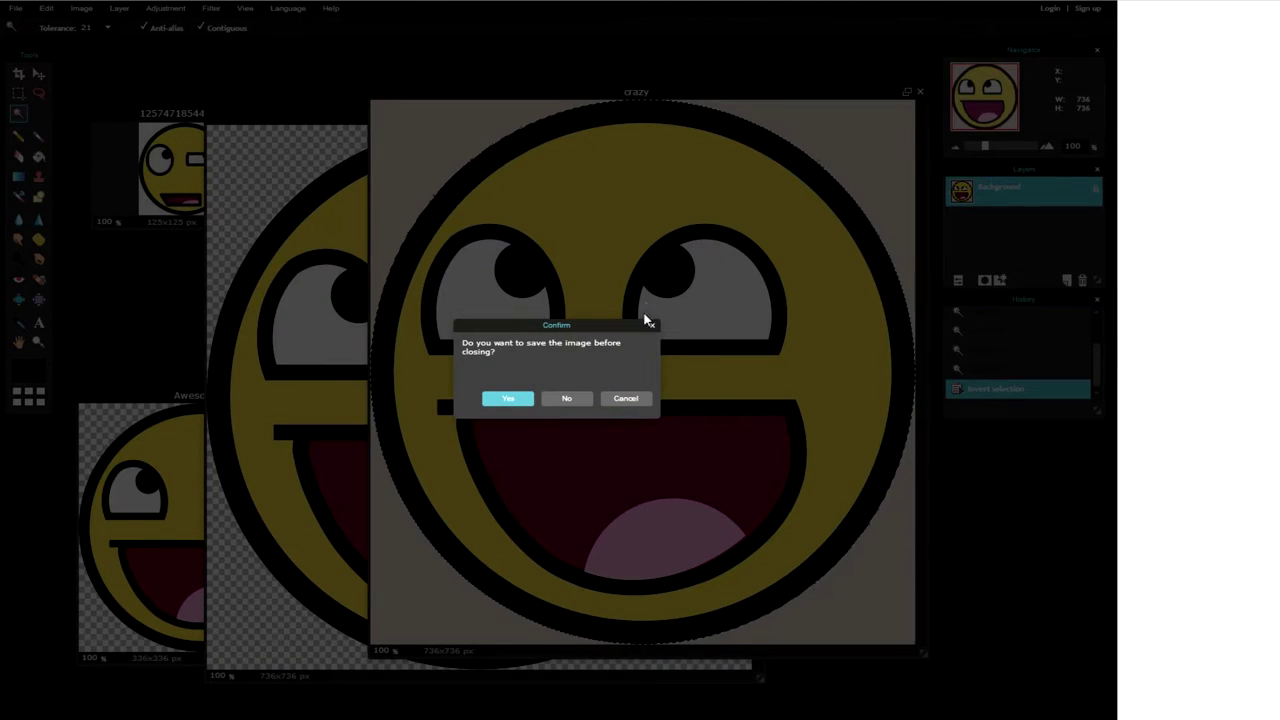
pyautogui.click(567, 396)
pyautogui.moveTo(547, 120); pyautogui.dragTo(687, 56)
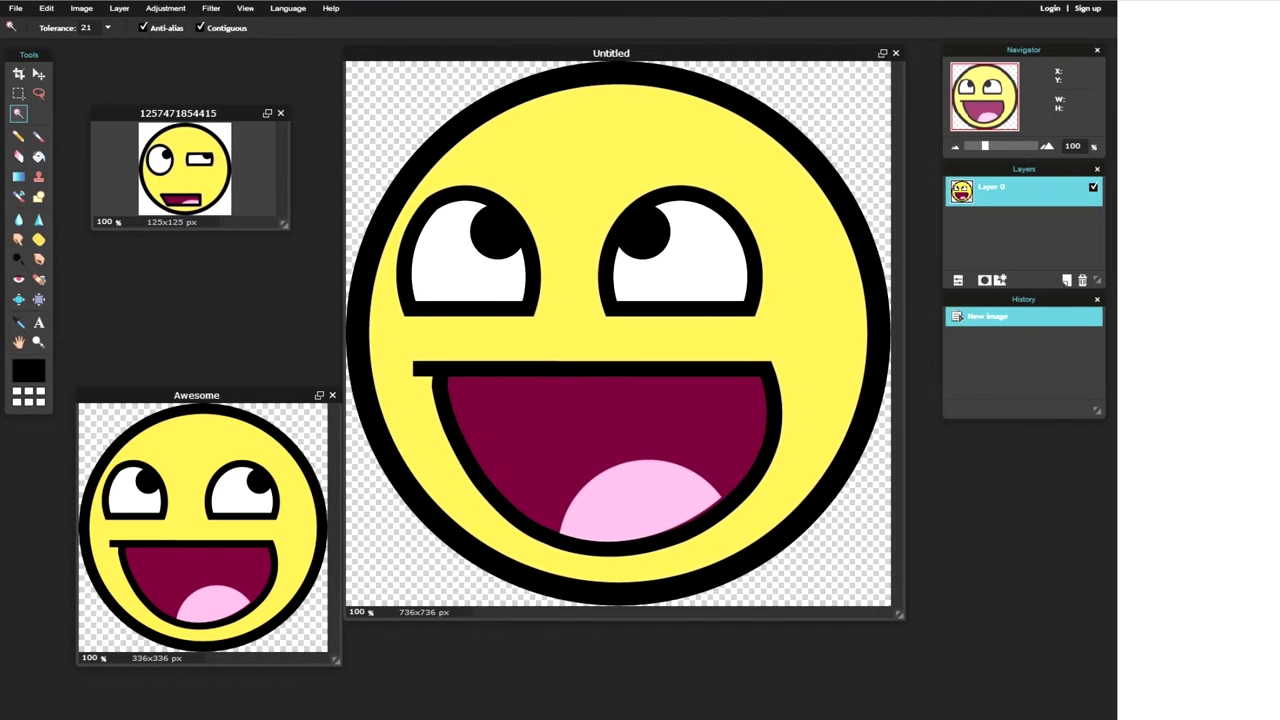
pyautogui.moveTo(240, 120); pyautogui.dragTo(208, 138)
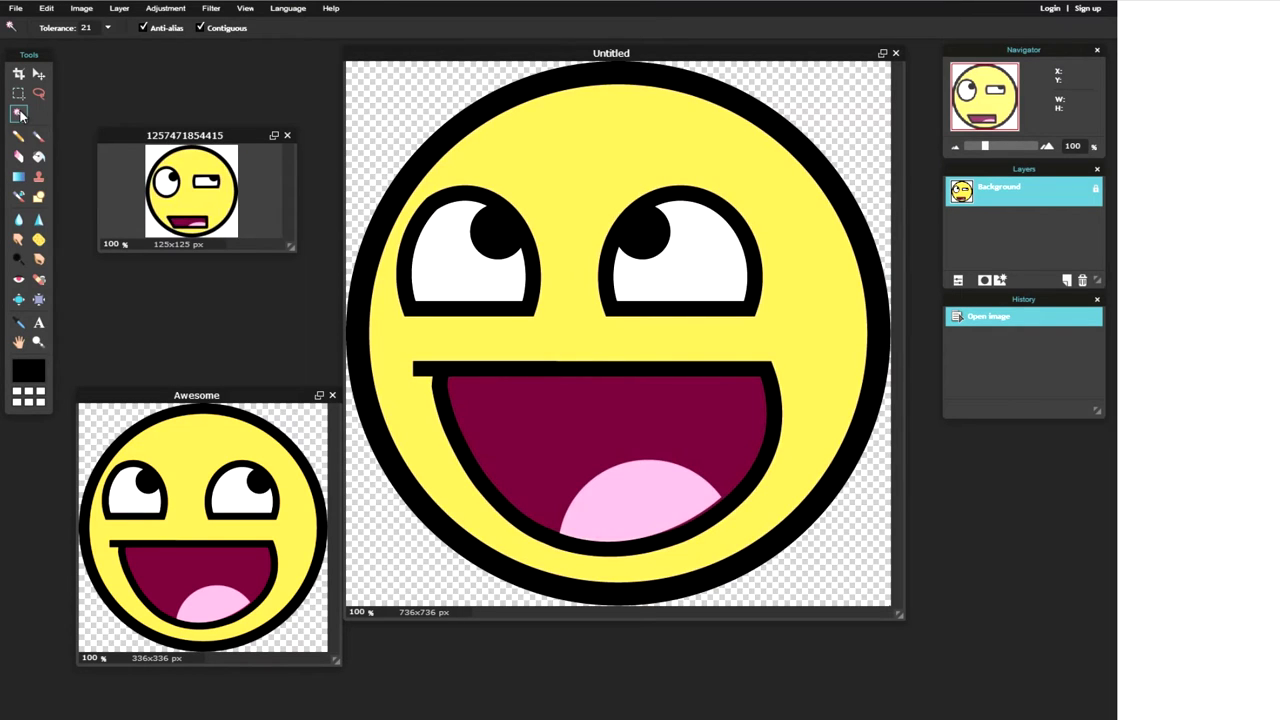
pyautogui.click(154, 154)
pyautogui.keyDown('shift'); pyautogui.click(228, 153); pyautogui.keyUp('shift')
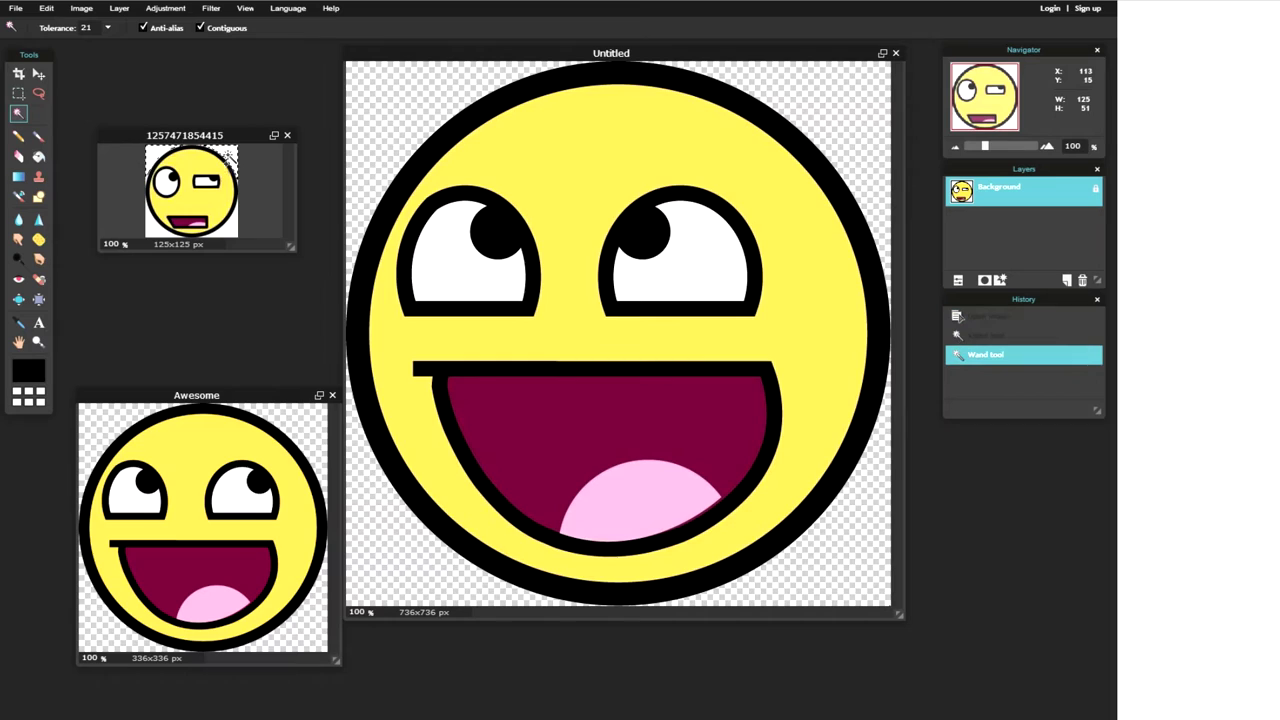
pyautogui.keyDown('shift'); pyautogui.click(233, 231); pyautogui.keyUp('shift')
pyautogui.keyDown('shift'); pyautogui.click(154, 232); pyautogui.keyUp('shift')
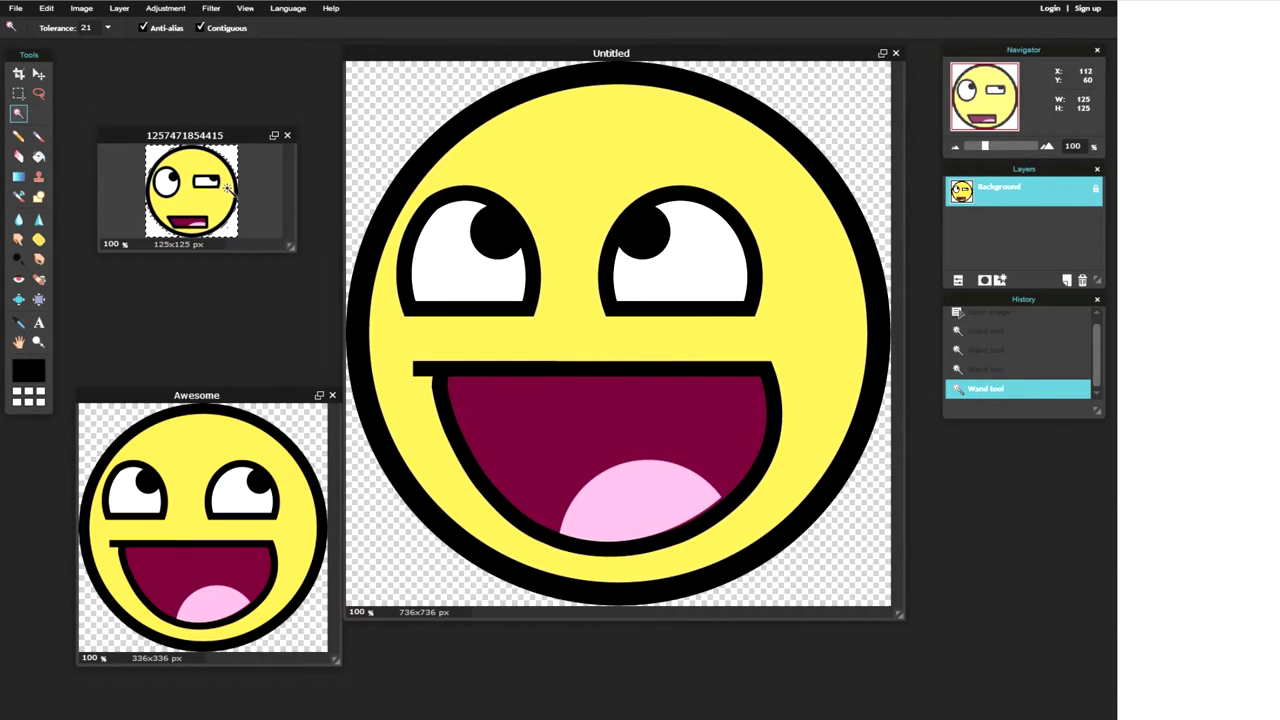
pyautogui.click(45, 9)
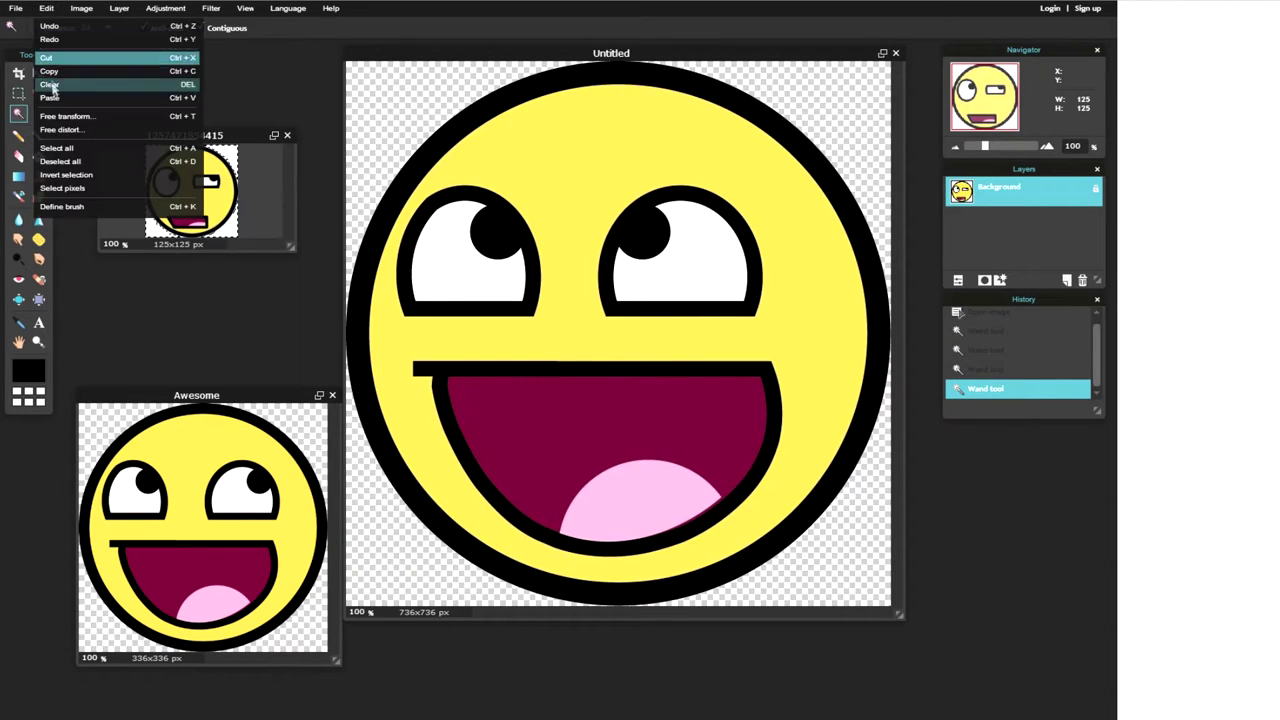
pyautogui.click(58, 177)
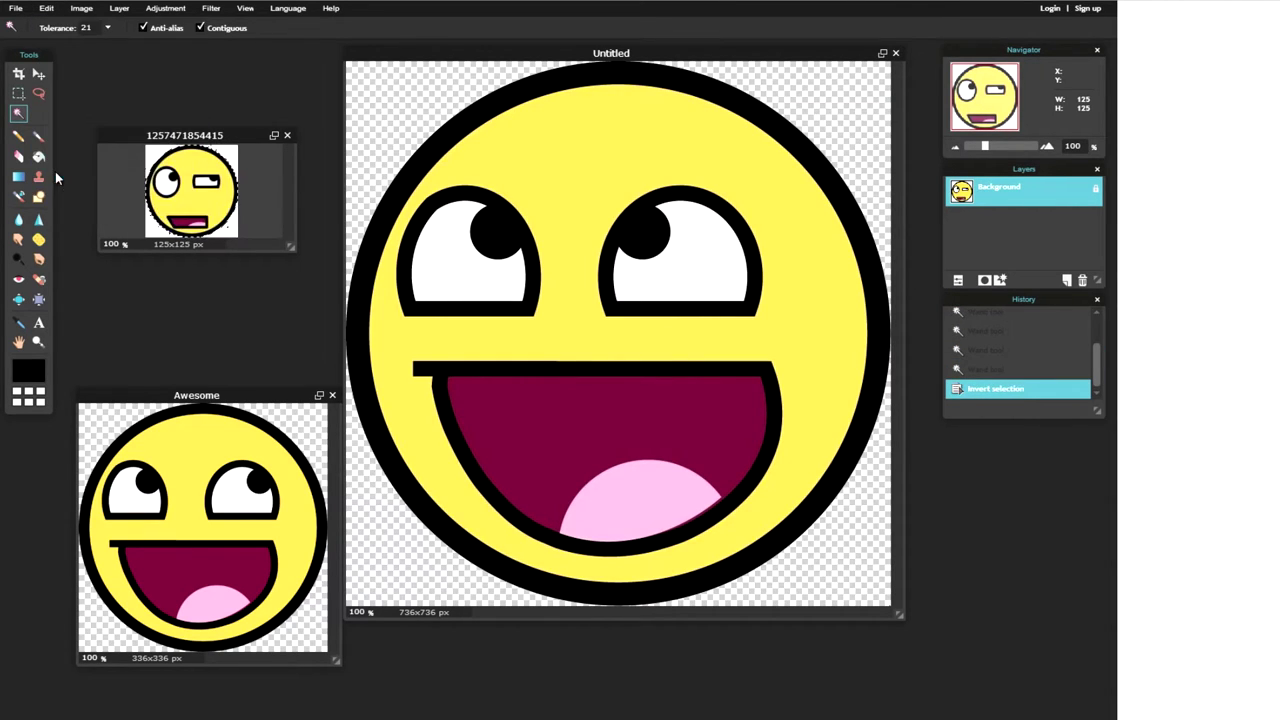
# Create a new transparent 125×125 image from the clipboard, then close the original.
pyautogui.click(15, 8)
pyautogui.click(21, 27)
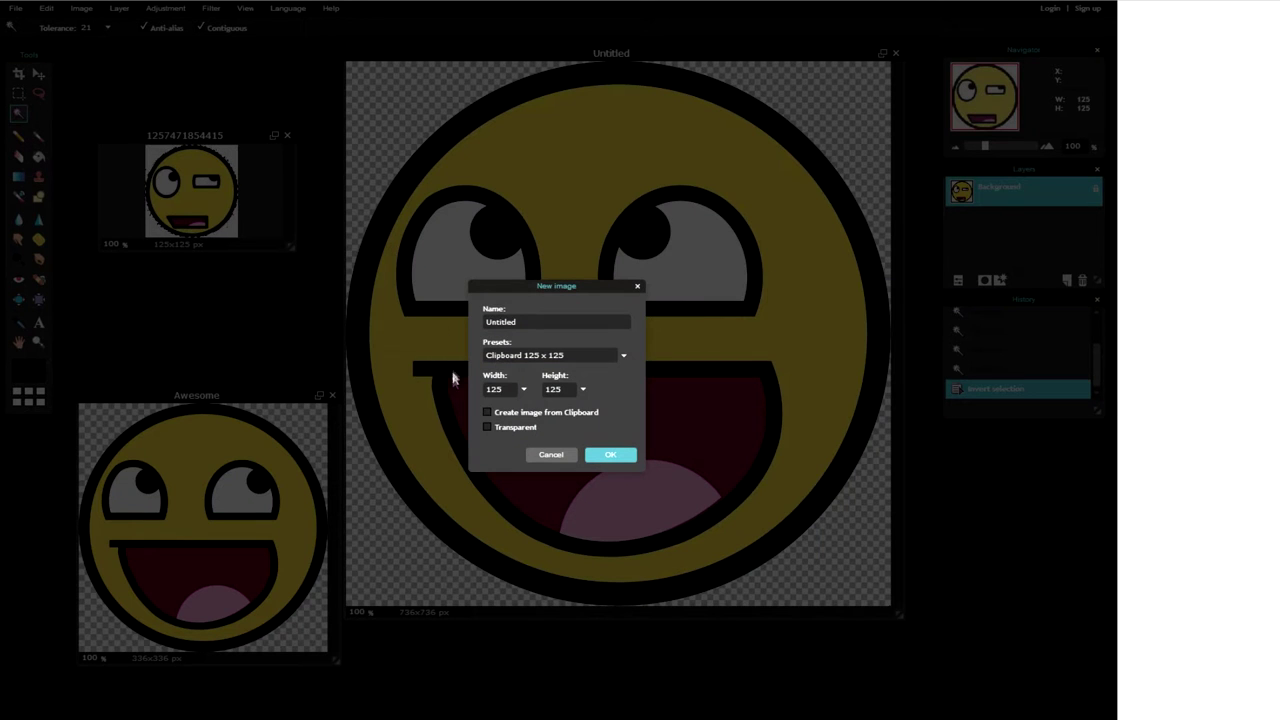
pyautogui.click(608, 455)
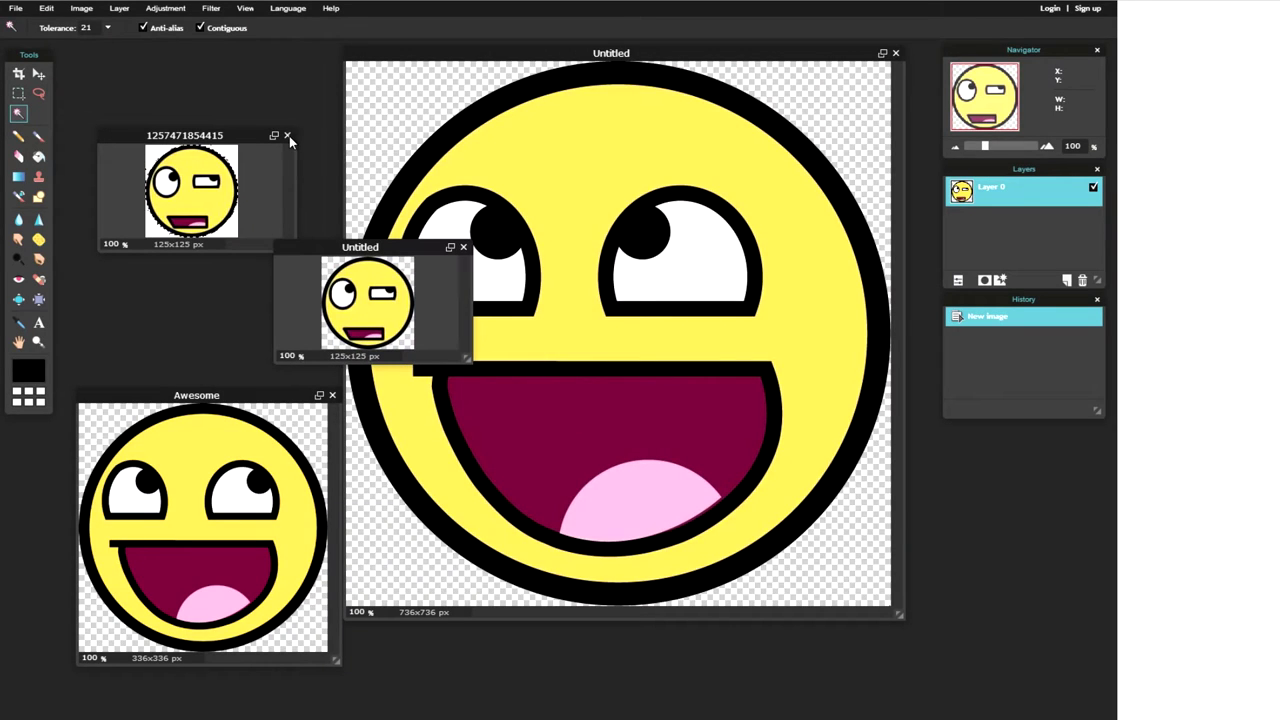
pyautogui.click(287, 136)
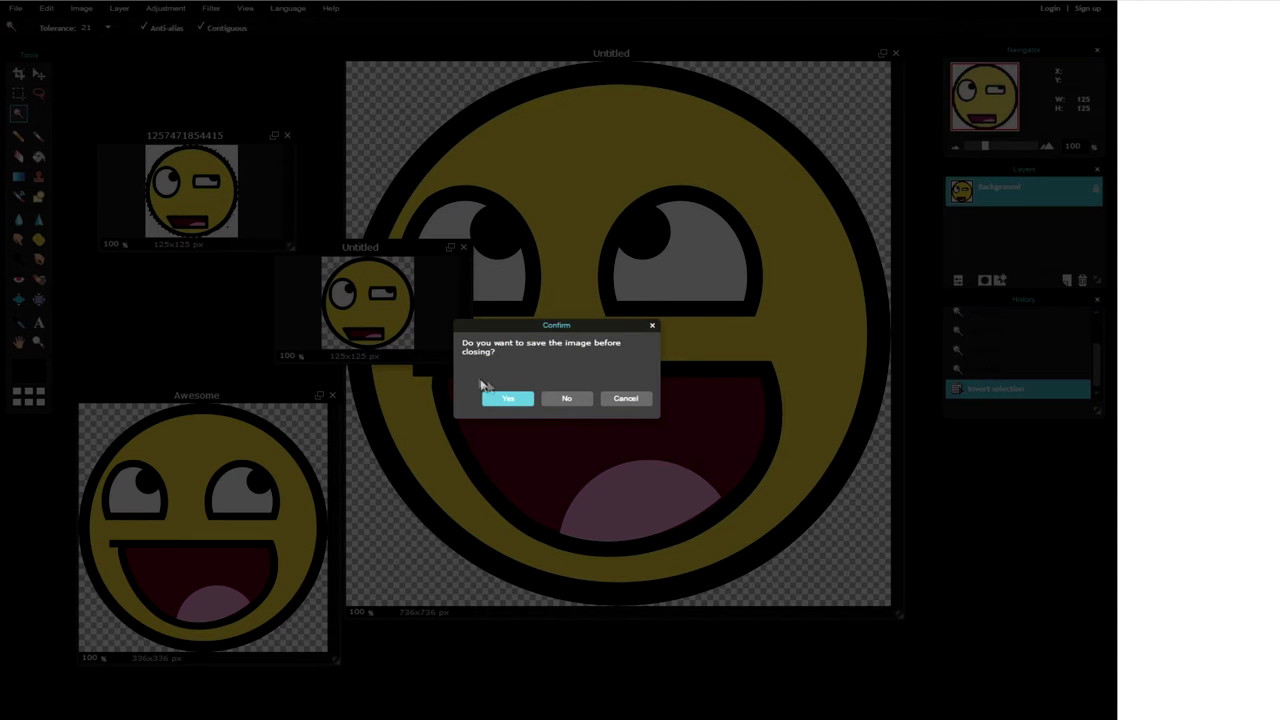
pyautogui.click(508, 398)
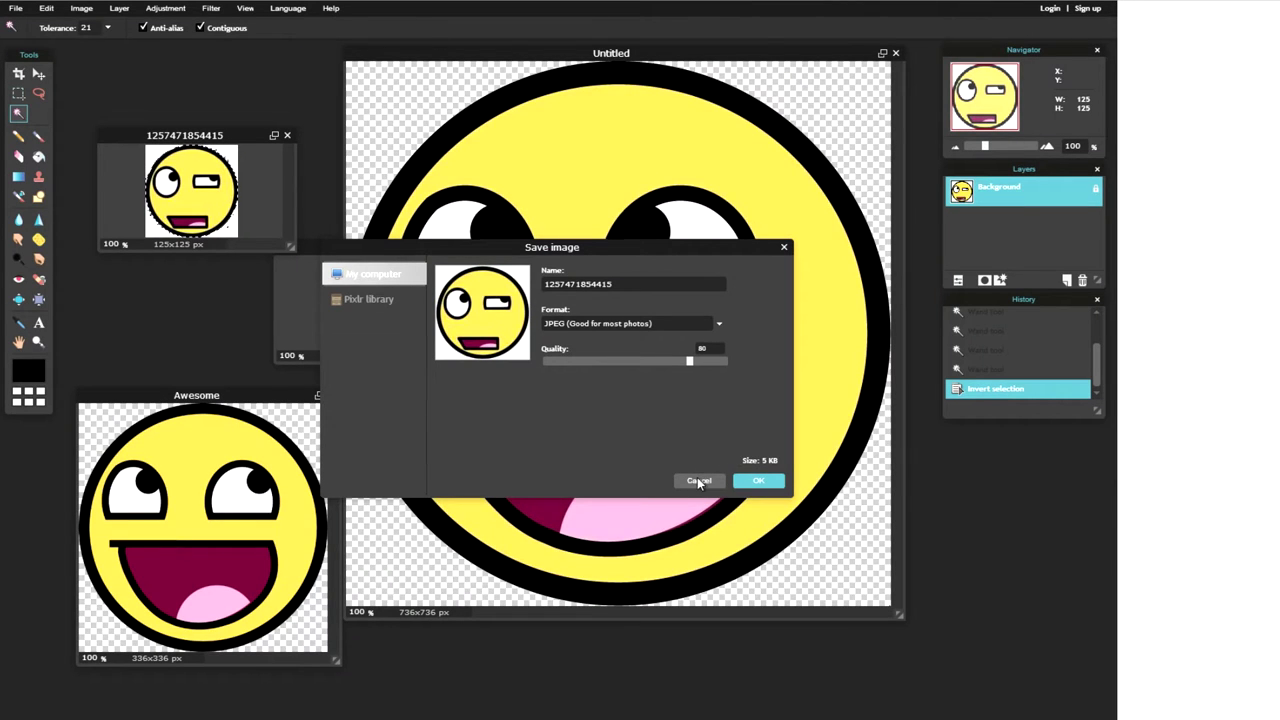
pyautogui.click(699, 481)
pyautogui.click(287, 136)
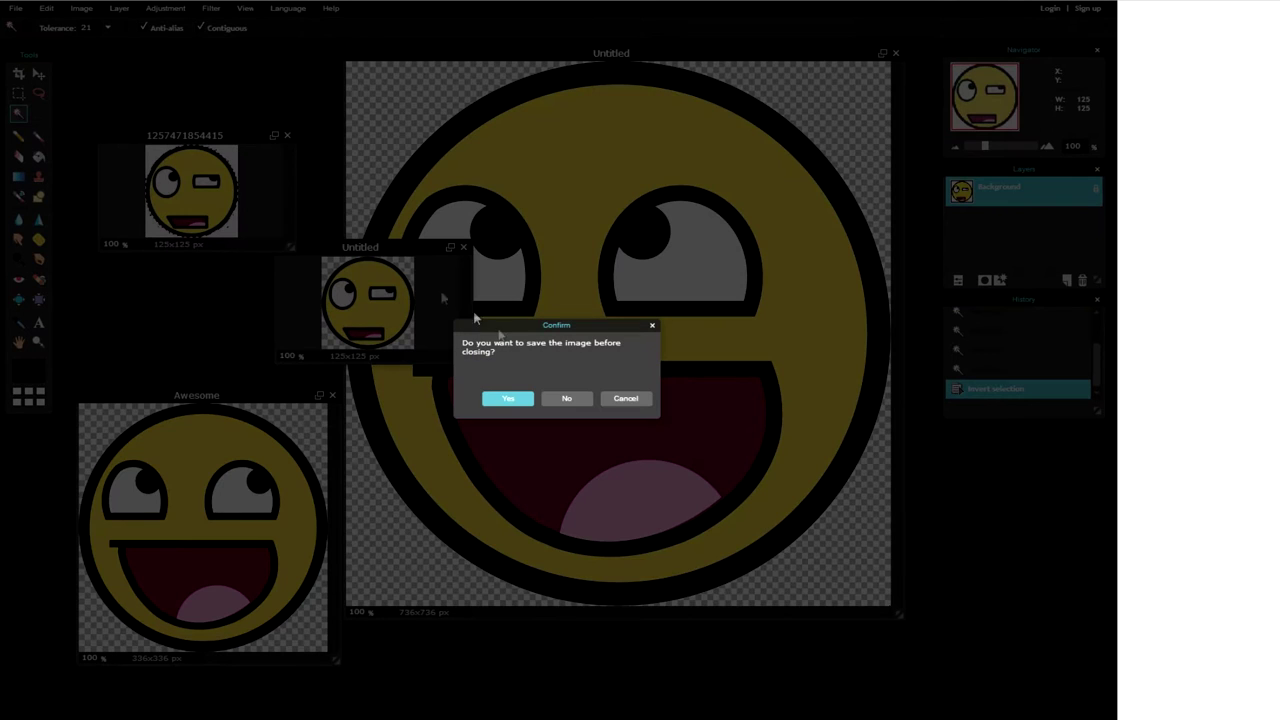
pyautogui.click(566, 398)
# Arrange the two Untitled cut-outs and the Awesome window side by side.
pyautogui.moveTo(382, 249); pyautogui.dragTo(196, 72)
pyautogui.moveTo(672, 60); pyautogui.dragTo(696, 77)
pyautogui.moveTo(227, 397); pyautogui.dragTo(251, 252)
pyautogui.moveTo(216, 72); pyautogui.dragTo(242, 87)
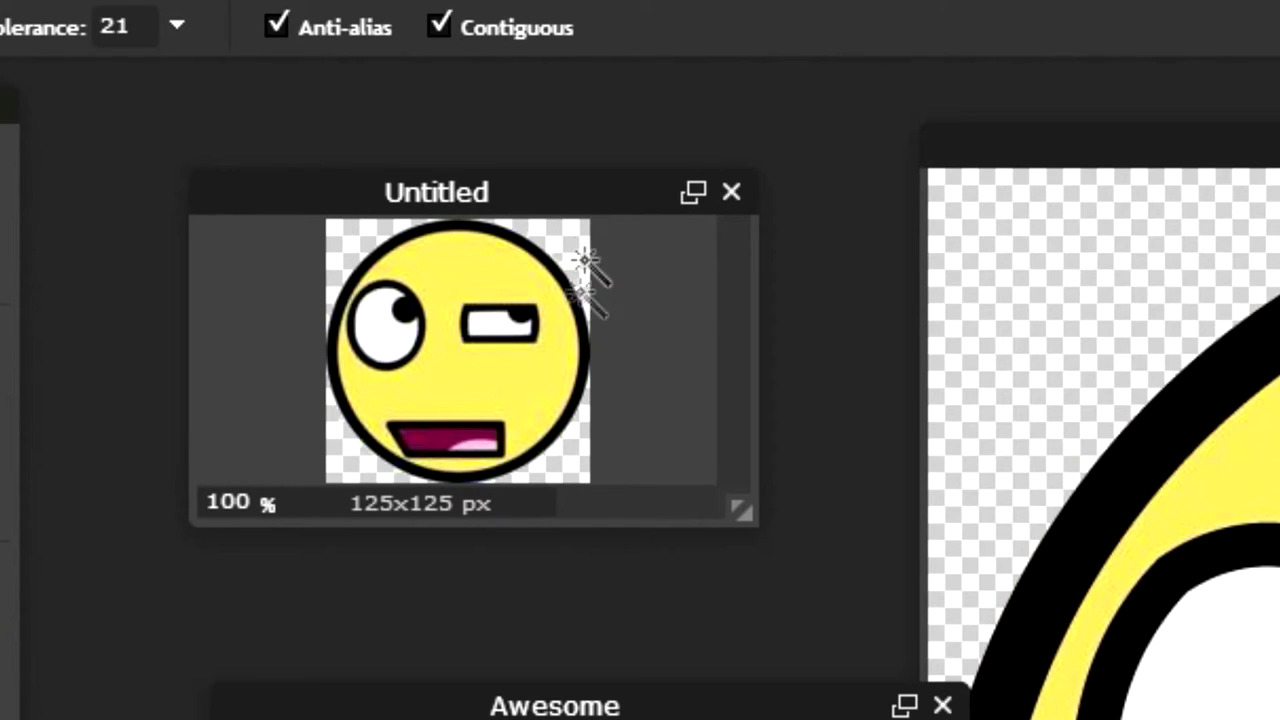
pyautogui.moveTo(680, 709); pyautogui.dragTo(680, 719)
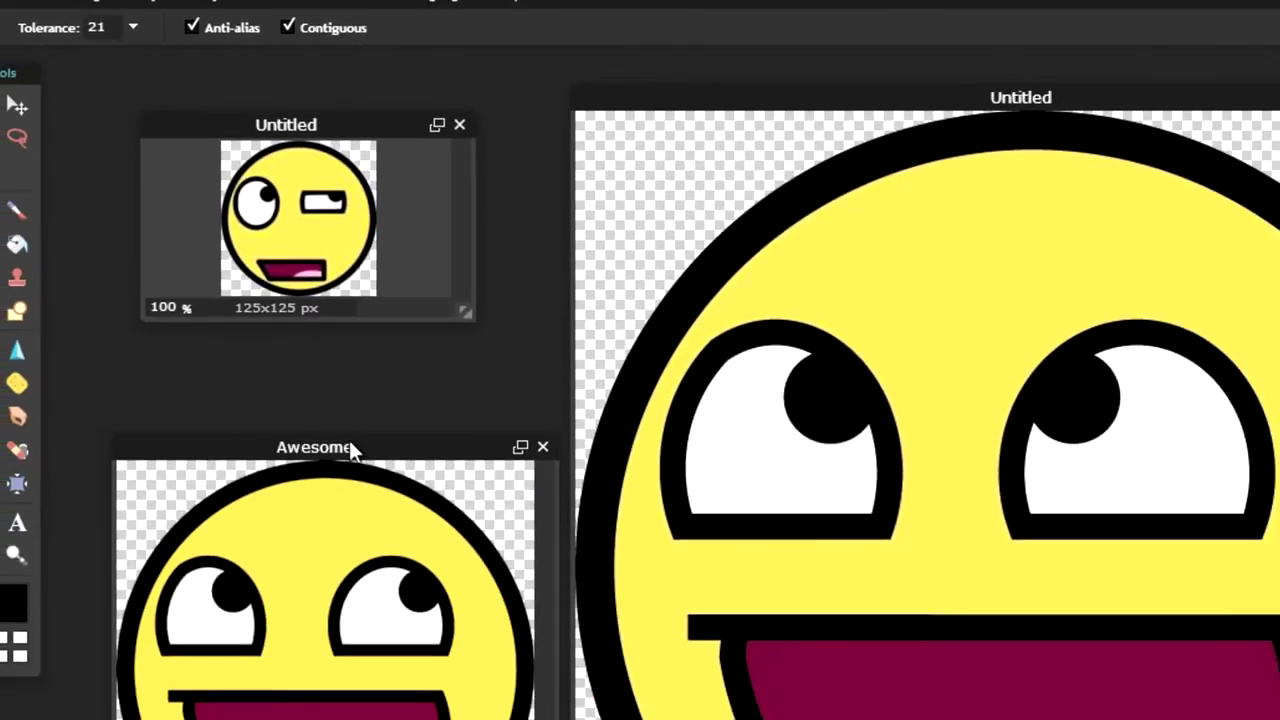
pyautogui.moveTo(541, 719); pyautogui.dragTo(521, 719)
pyautogui.moveTo(228, 344); pyautogui.dragTo(213, 291)
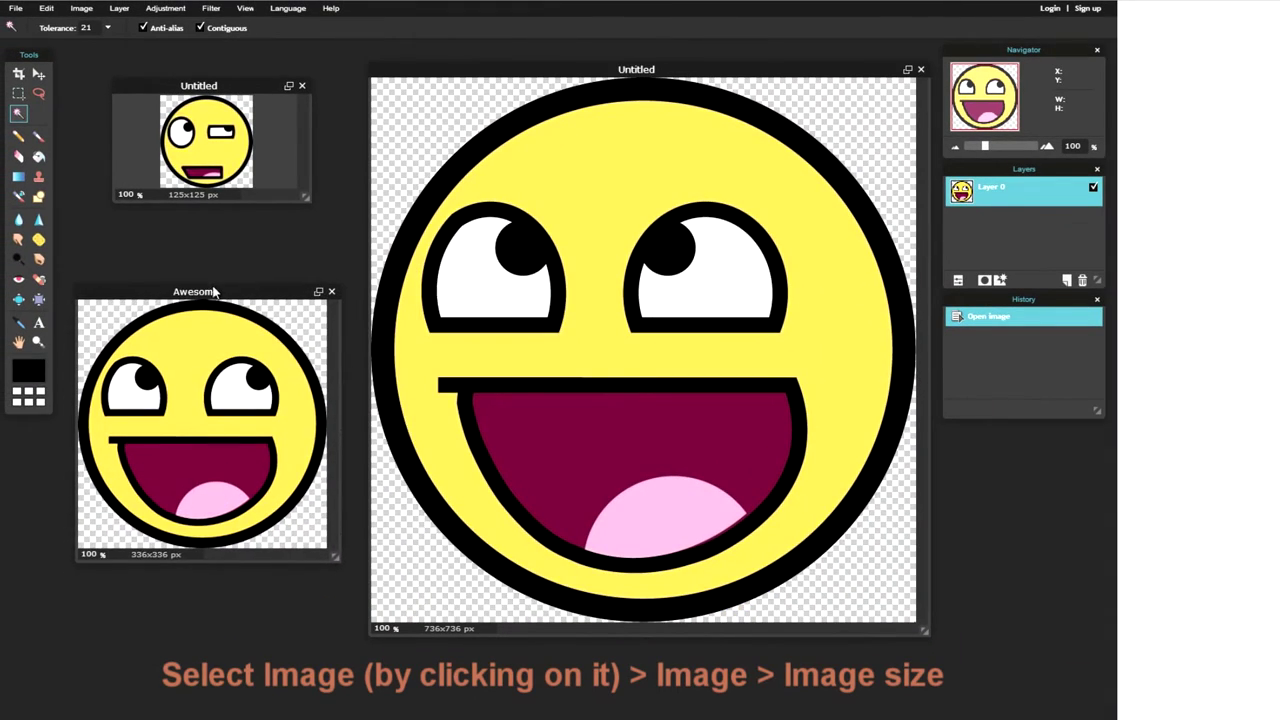
# Resize the Awesome image to 125×125 pixels.
pyautogui.click(86, 12)
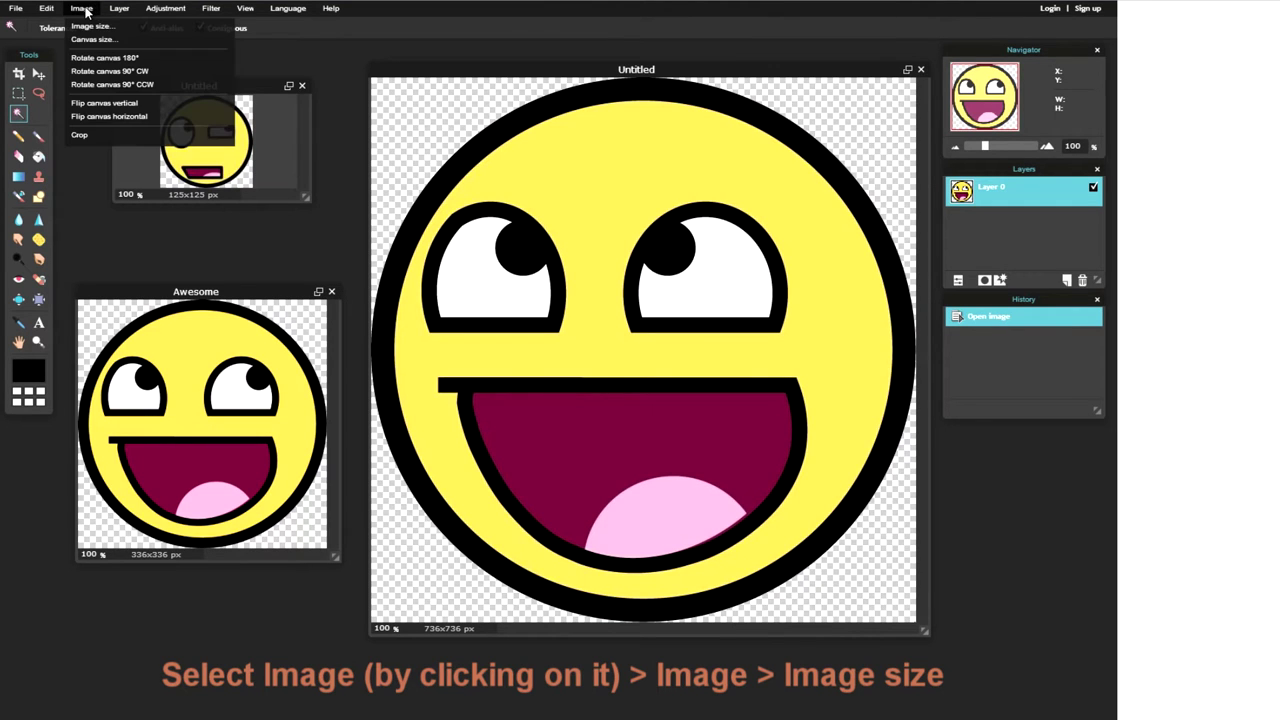
pyautogui.click(91, 28)
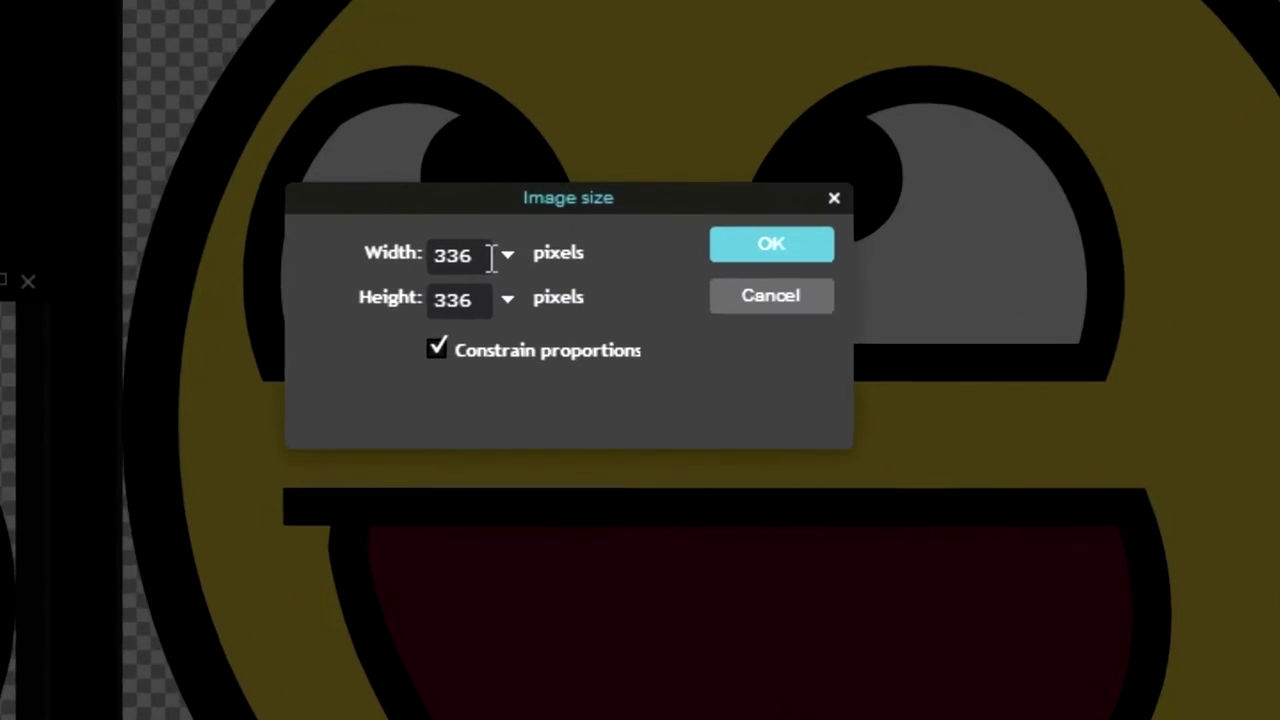
pyautogui.write('12')
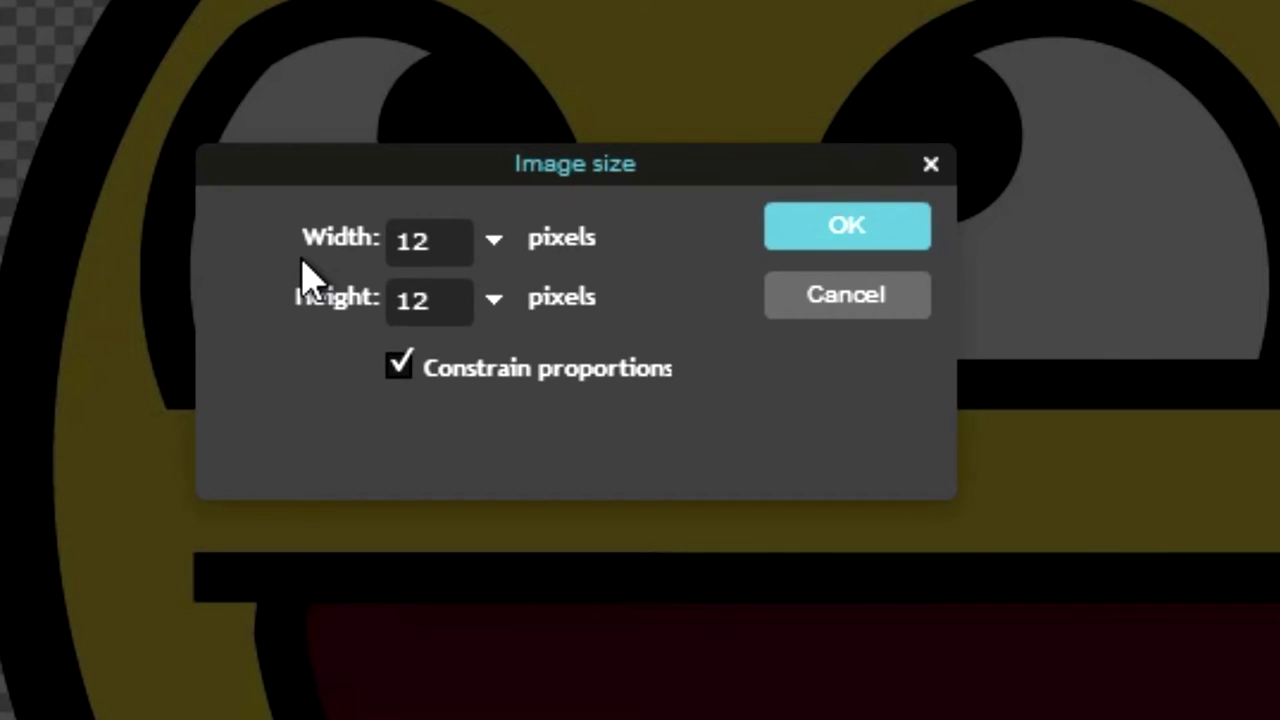
pyautogui.write('5')
pyautogui.moveTo(471, 246); pyautogui.dragTo(346, 234)
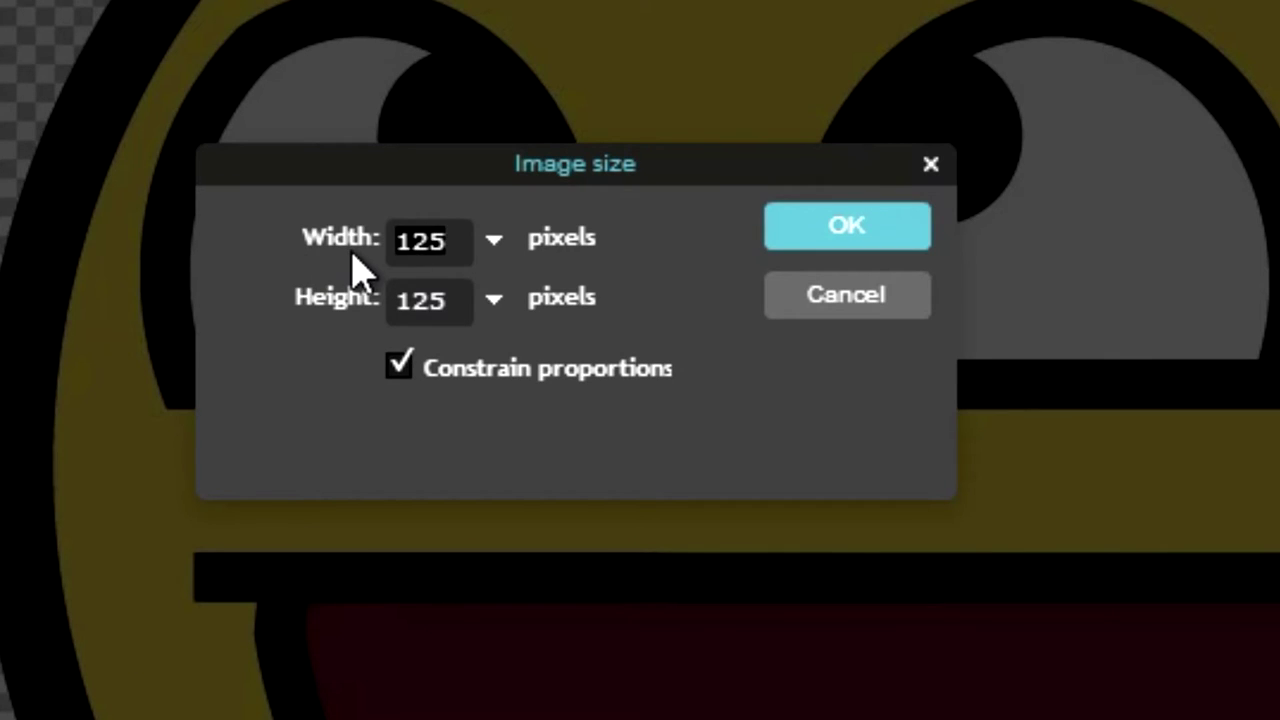
pyautogui.press('BackSpace')
pyautogui.click(458, 300)
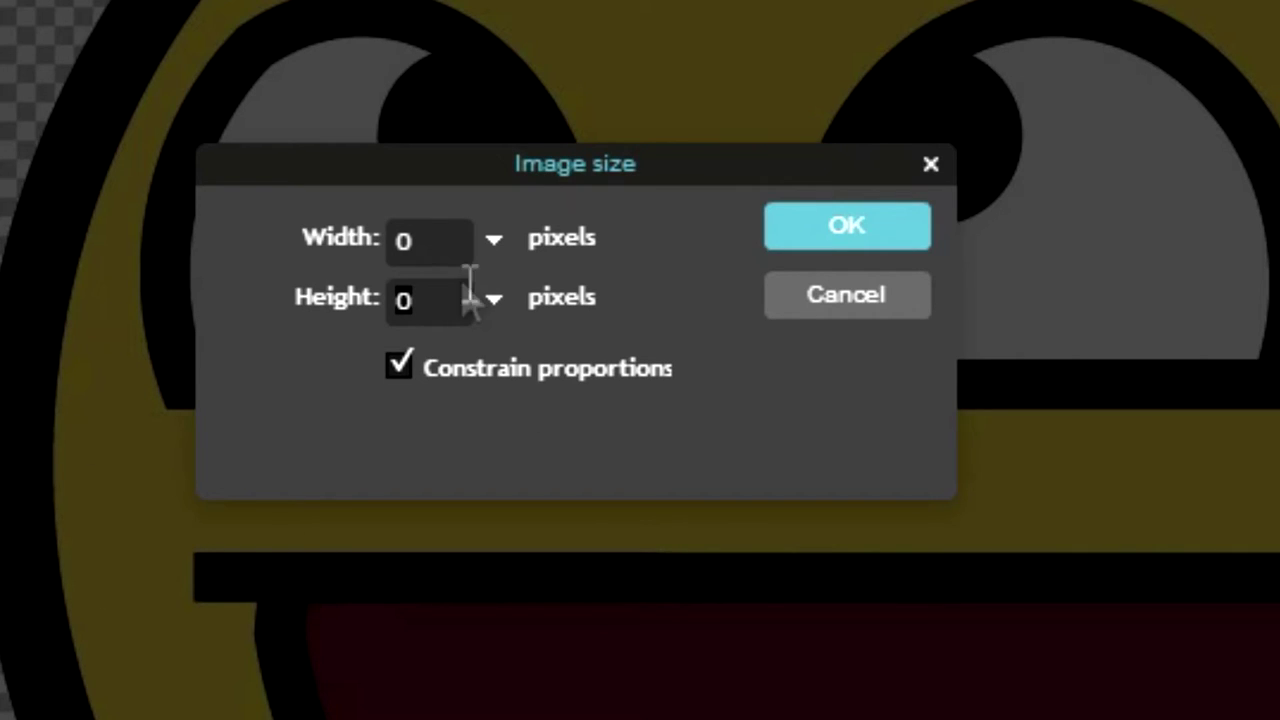
pyautogui.write('125')
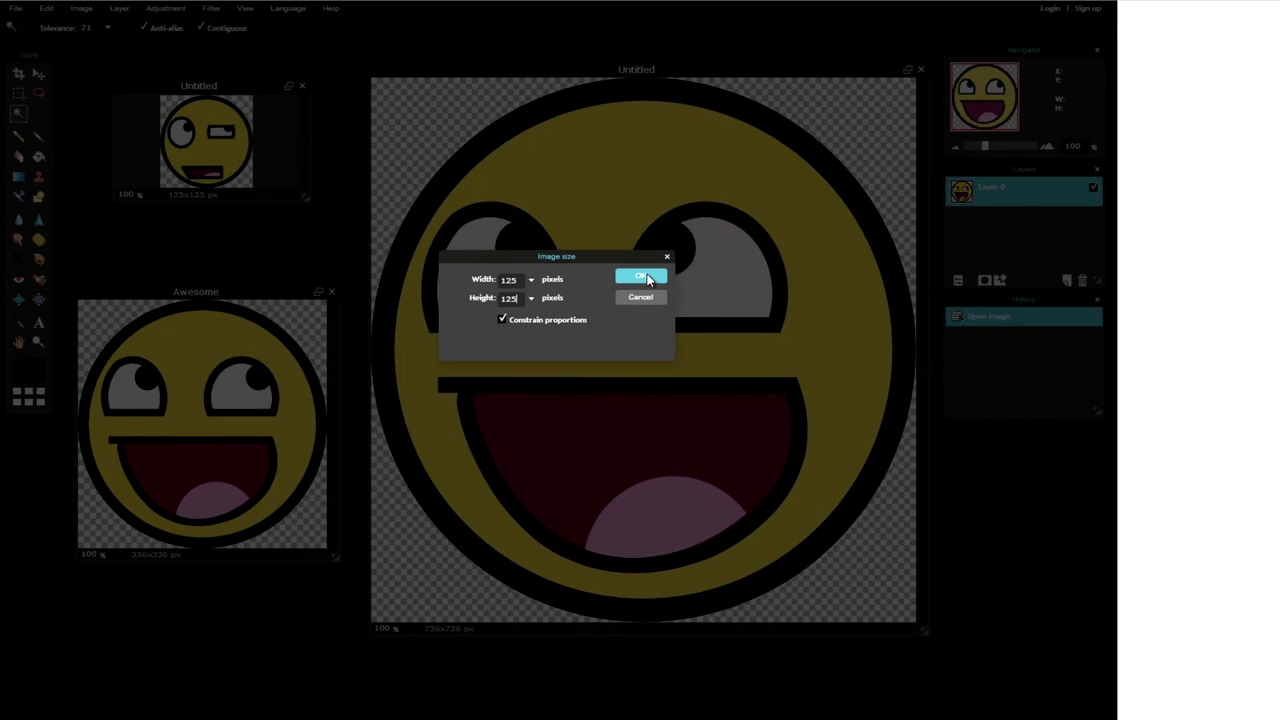
pyautogui.click(650, 279)
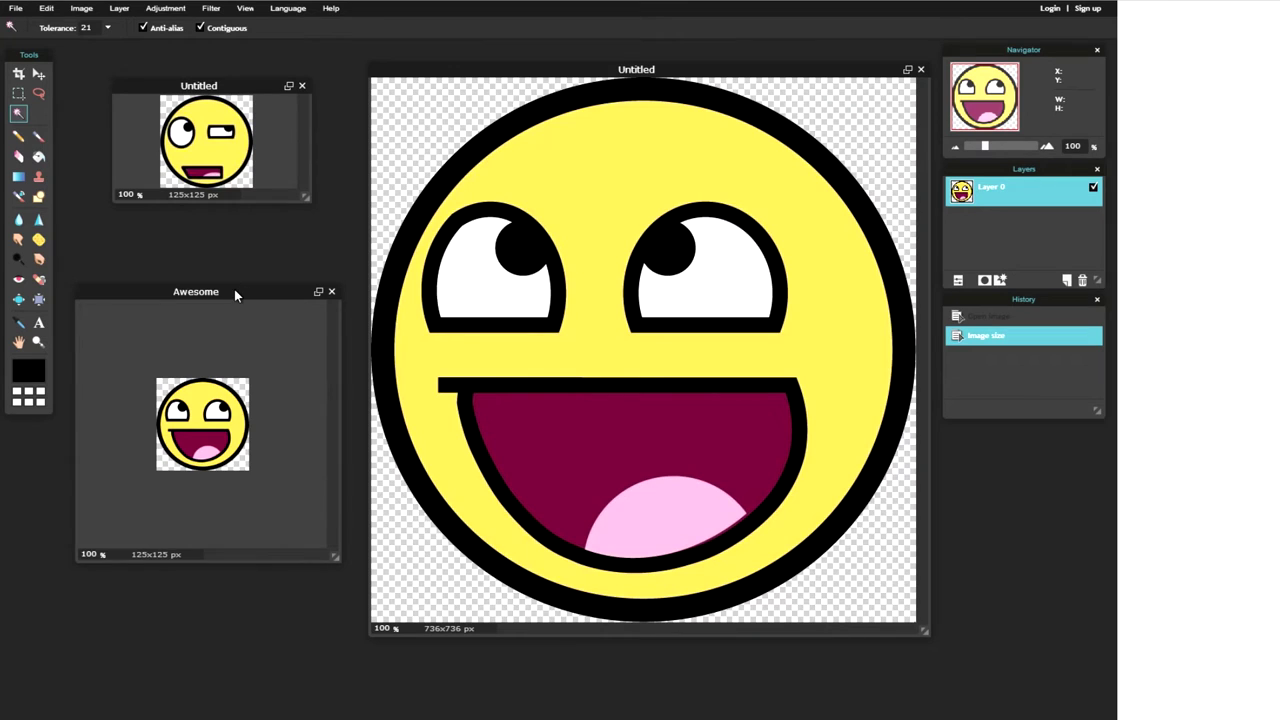
# Resize the large crazy cut-out to 125×125 pixels.
pyautogui.moveTo(235, 291); pyautogui.dragTo(218, 259)
pyautogui.moveTo(688, 77); pyautogui.dragTo(683, 101)
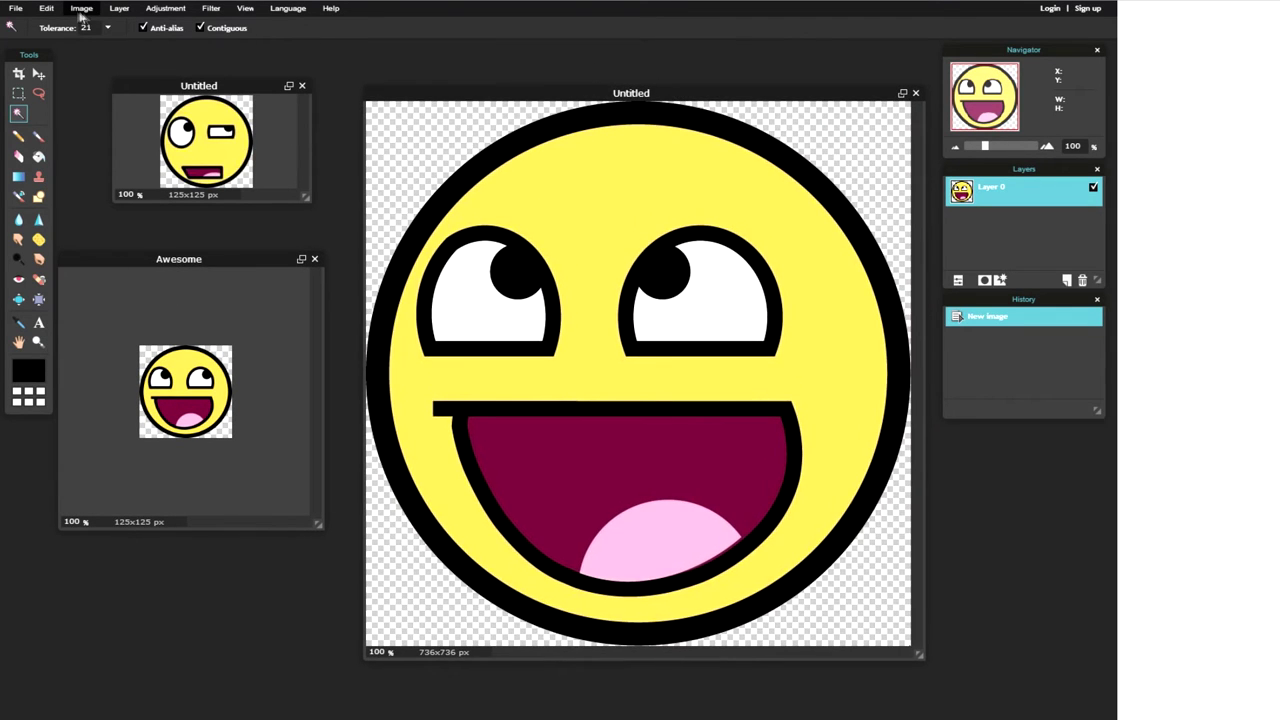
pyautogui.click(82, 8)
pyautogui.click(91, 28)
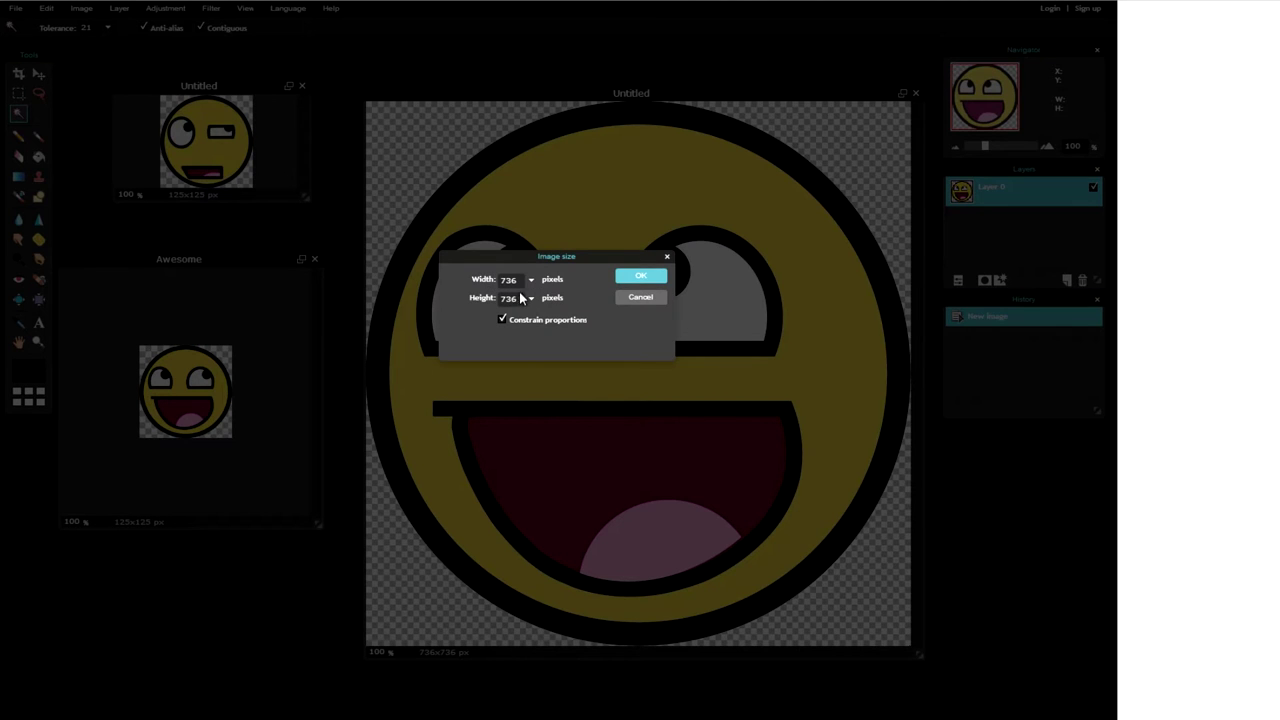
pyautogui.write('125')
pyautogui.click(641, 279)
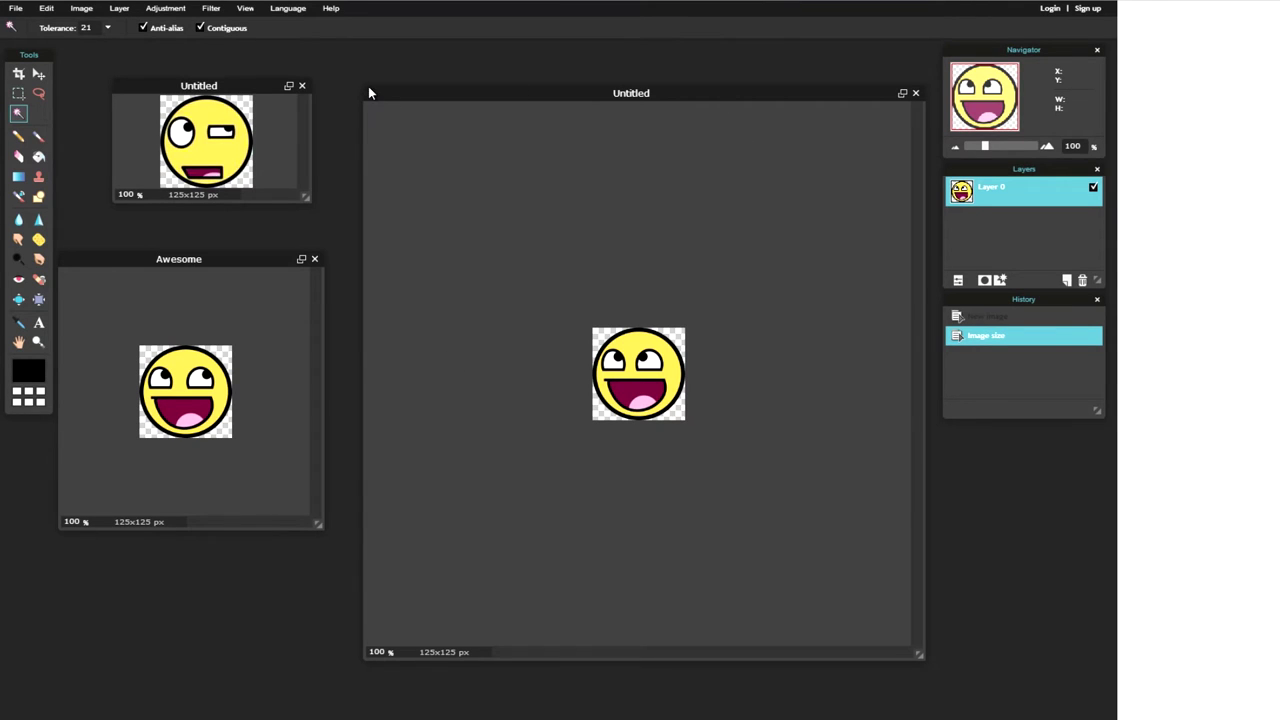
# Shrink and rearrange the Awesome and Untitled windows to make room.
pyautogui.moveTo(215, 263); pyautogui.dragTo(443, 60)
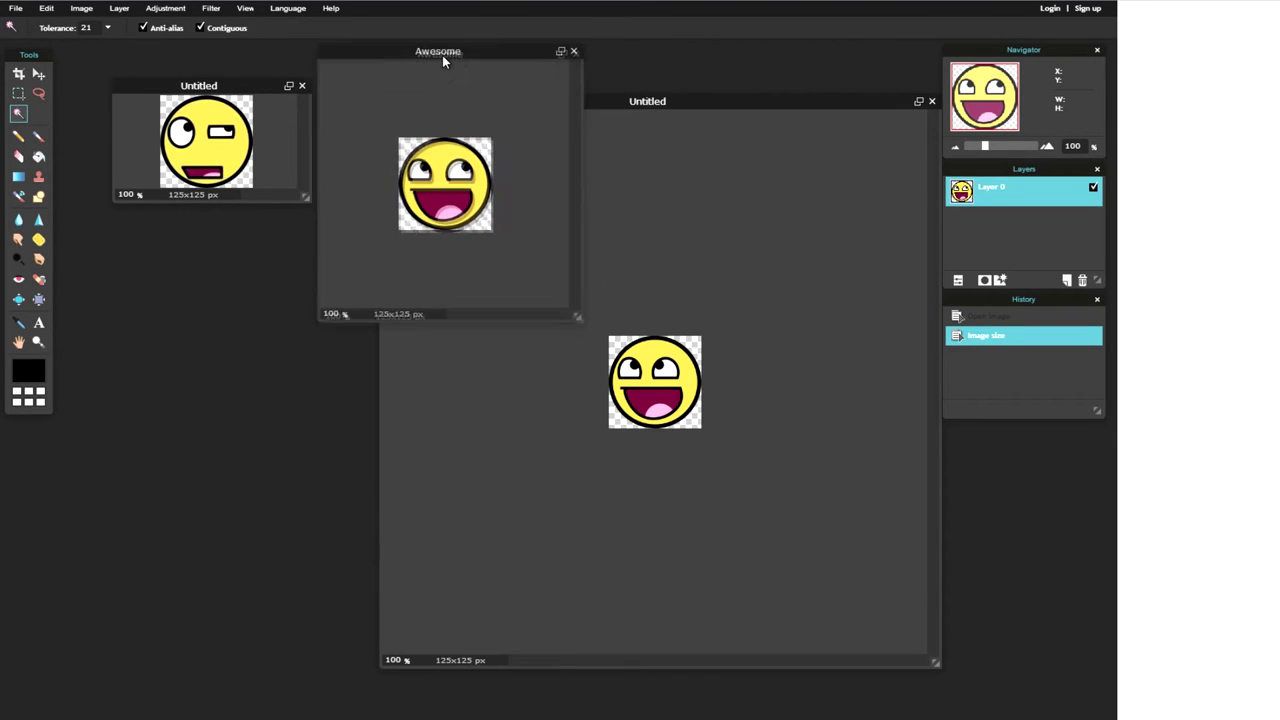
pyautogui.moveTo(577, 316); pyautogui.dragTo(561, 222)
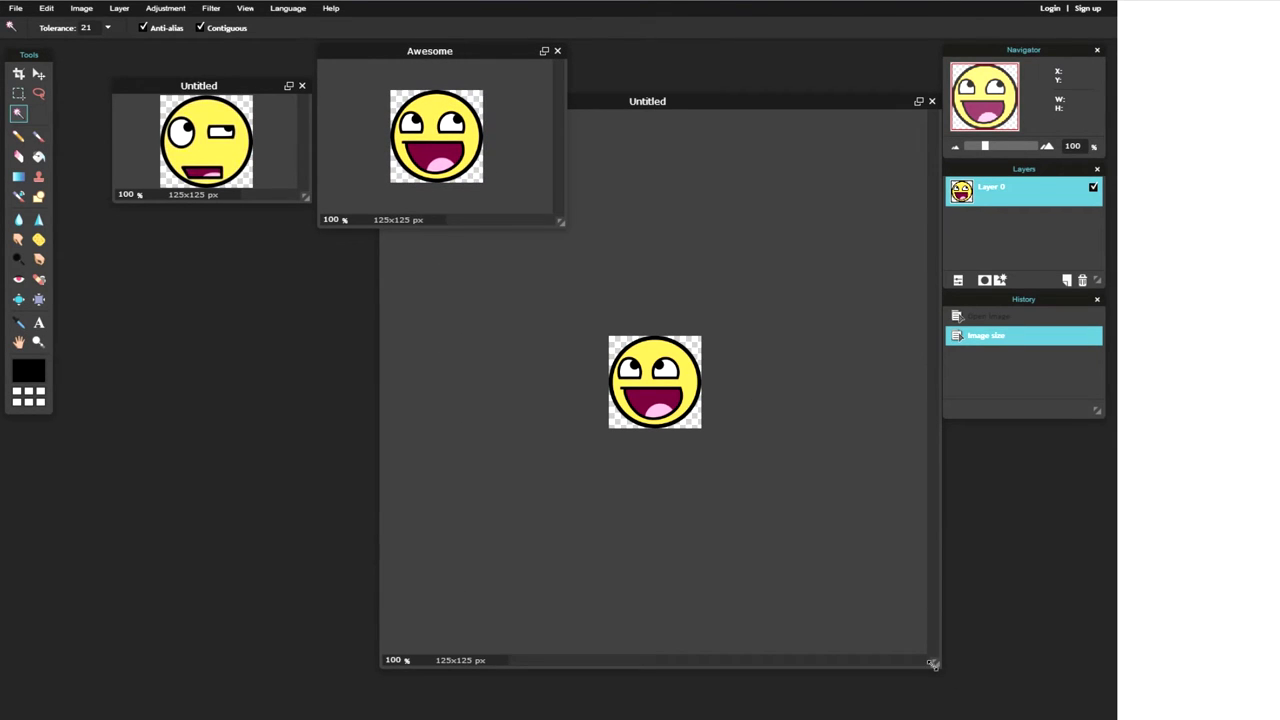
pyautogui.moveTo(933, 663); pyautogui.dragTo(655, 288)
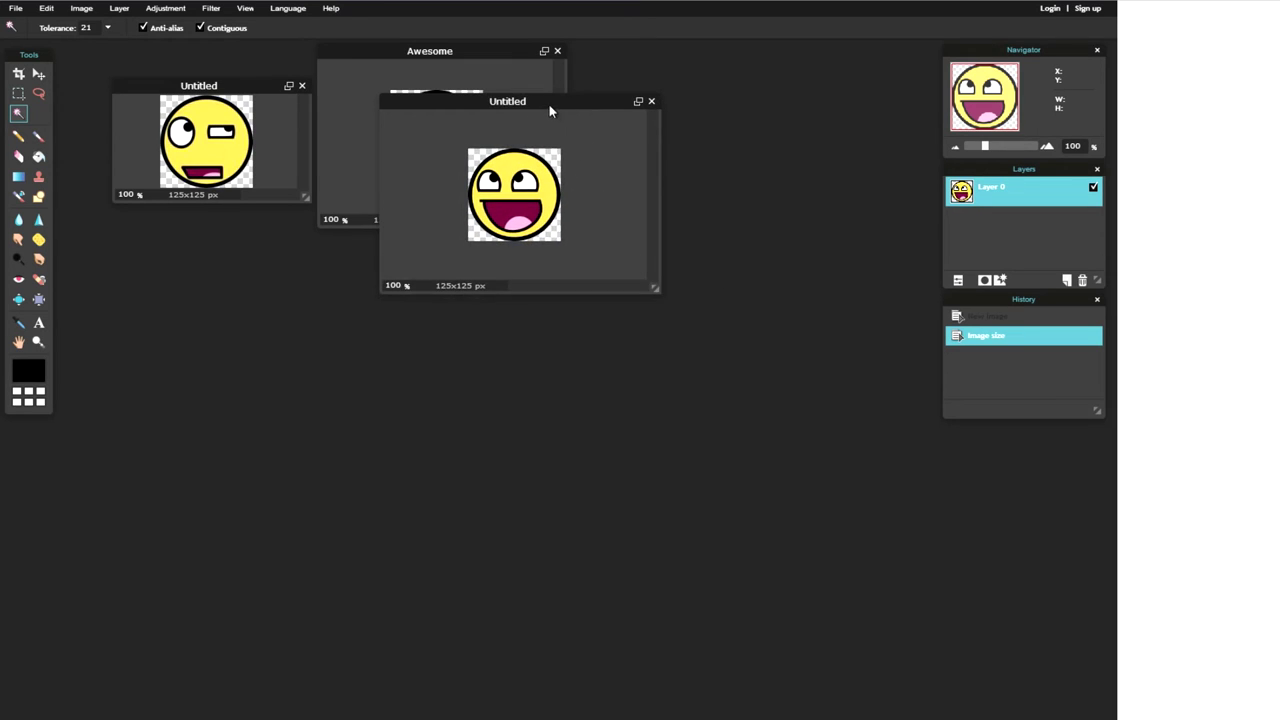
pyautogui.moveTo(549, 104); pyautogui.dragTo(750, 71)
# Create a new transparent image 125 wide and 375 high.
pyautogui.click(16, 9)
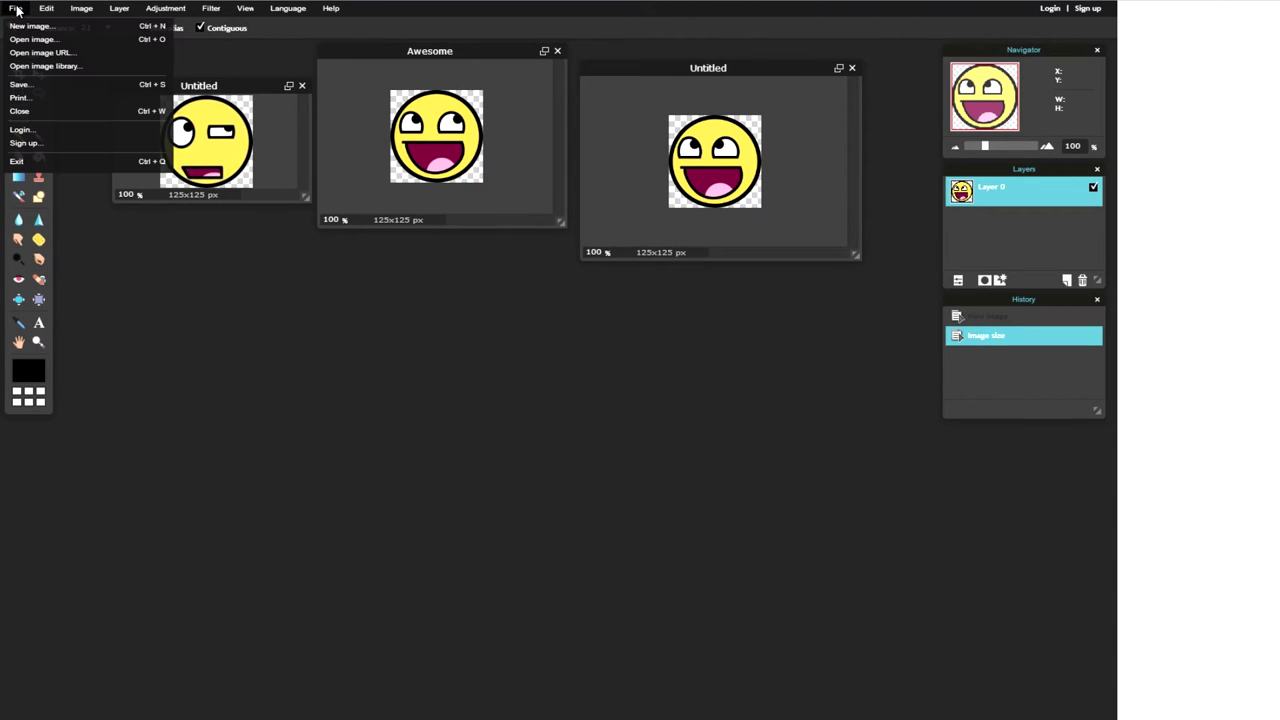
pyautogui.click(22, 28)
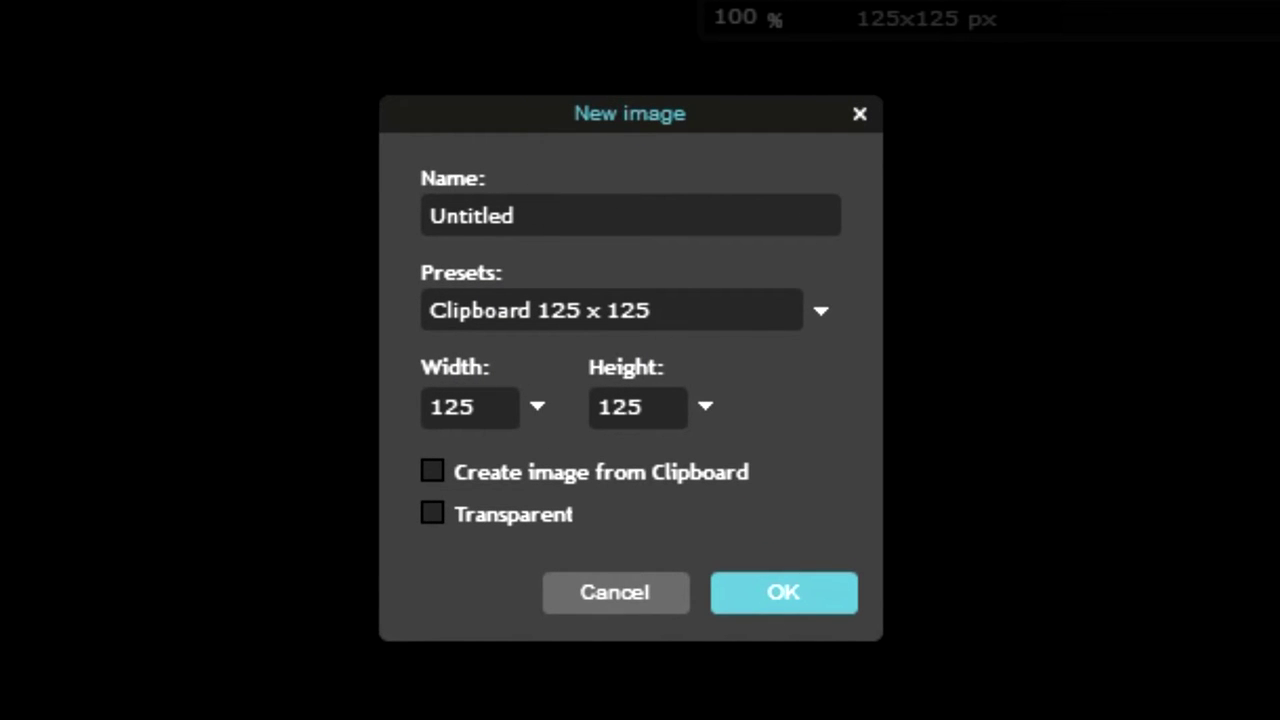
pyautogui.click(651, 424)
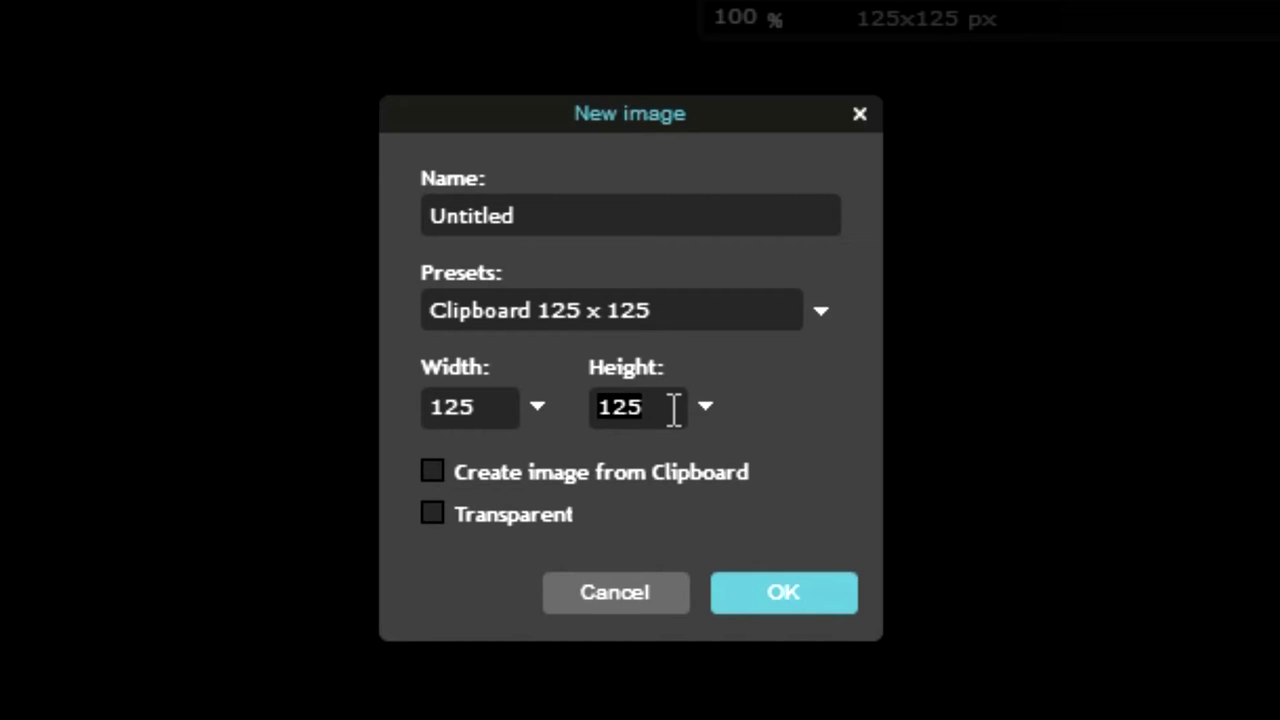
pyautogui.write('375')
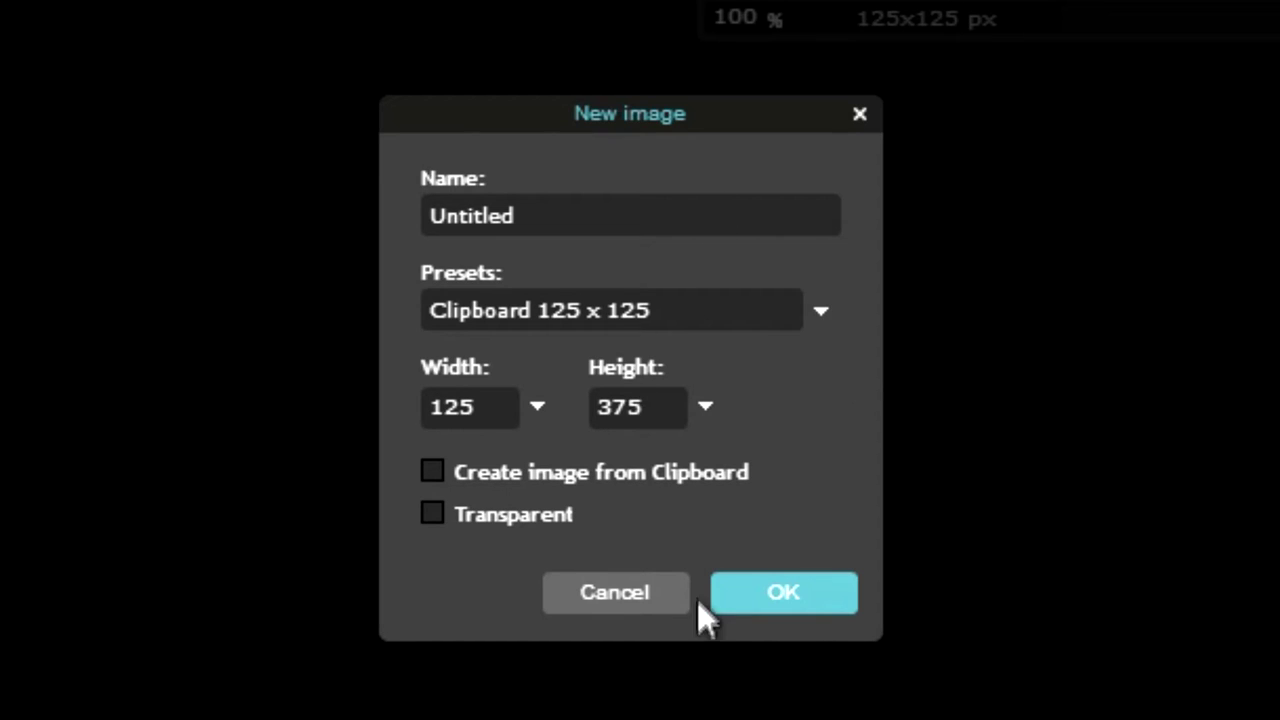
pyautogui.click(436, 510)
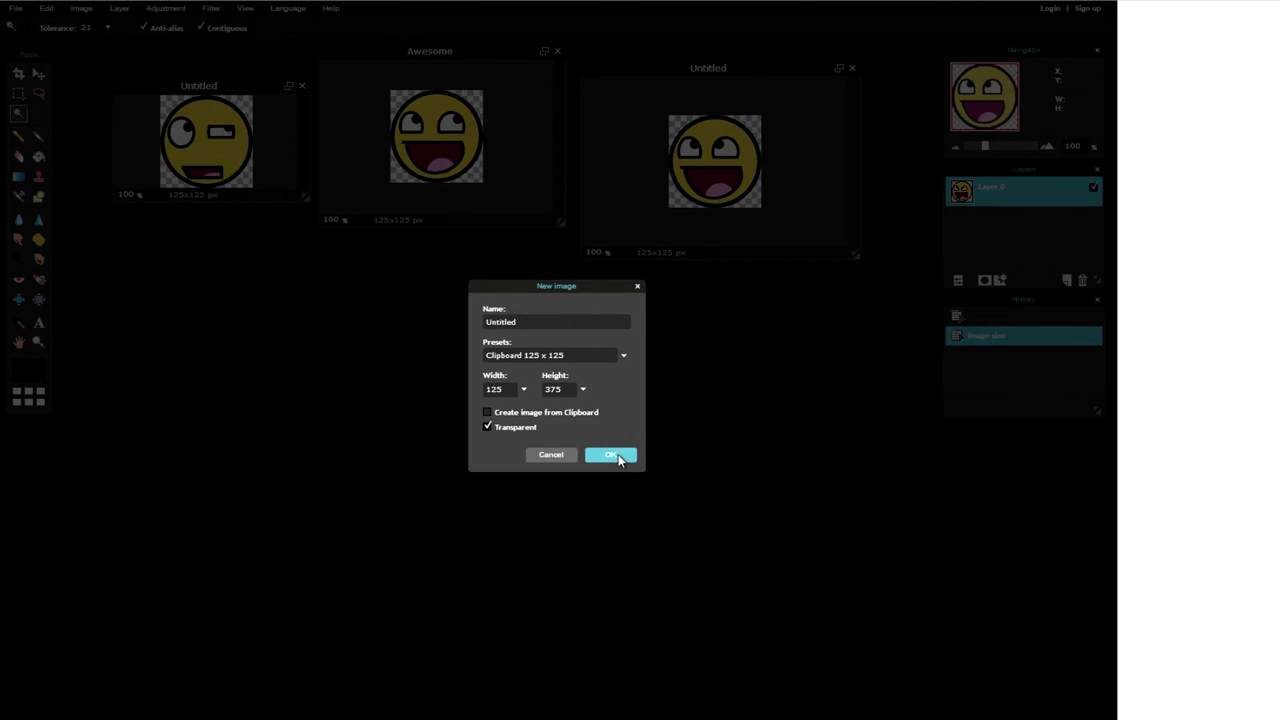
pyautogui.click(612, 455)
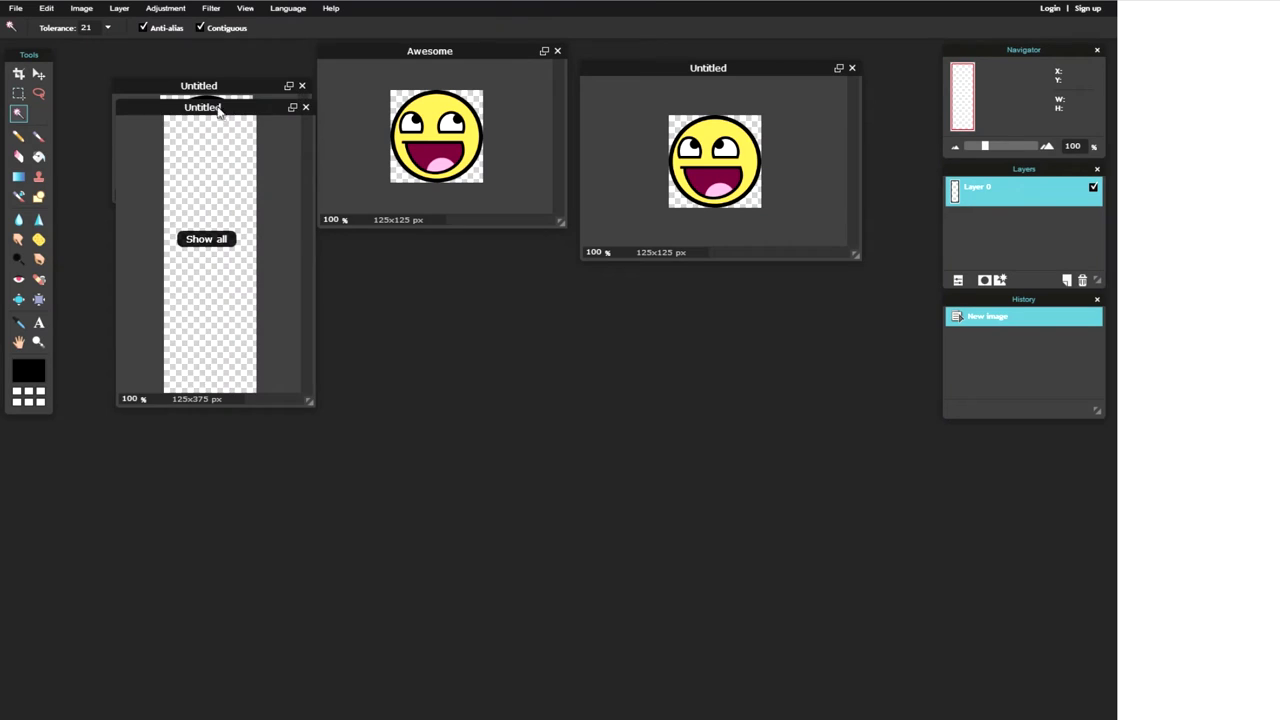
pyautogui.moveTo(218, 110); pyautogui.dragTo(288, 314)
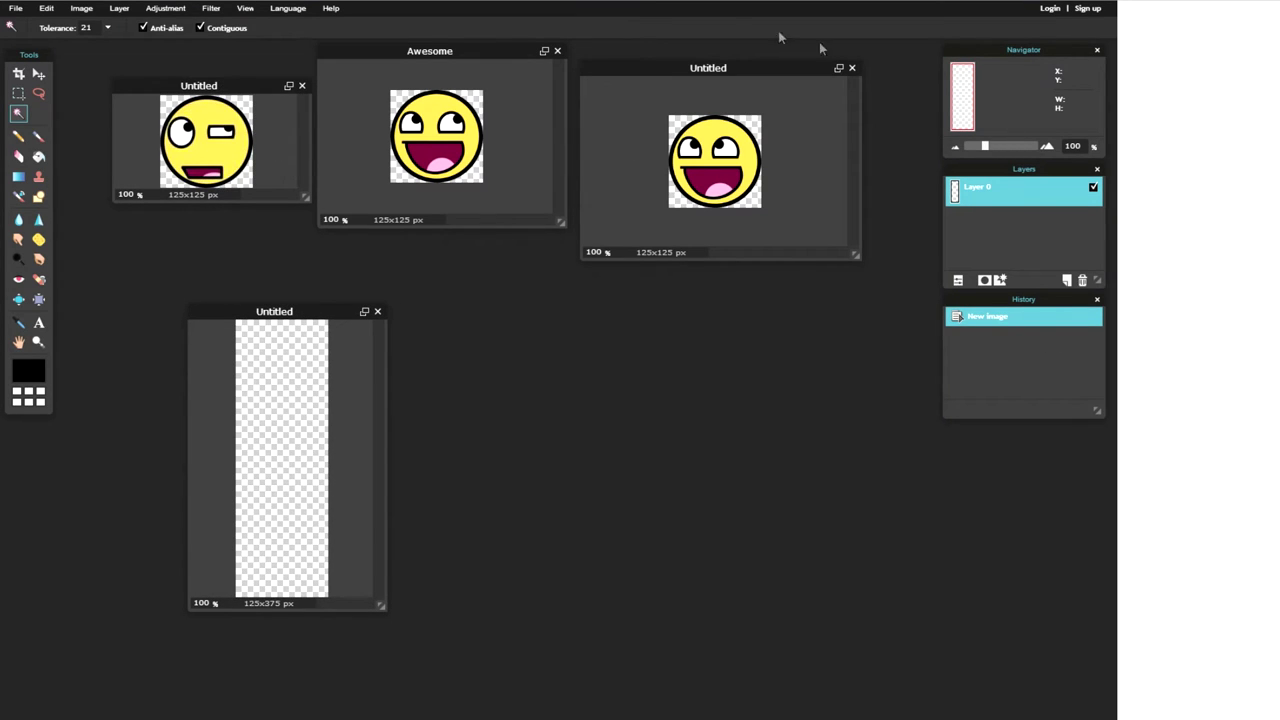
# Move the Awesome window clear of the tall 125×375 canvas, checking the current start button.
pyautogui.moveTo(532, 70); pyautogui.dragTo(698, 320)
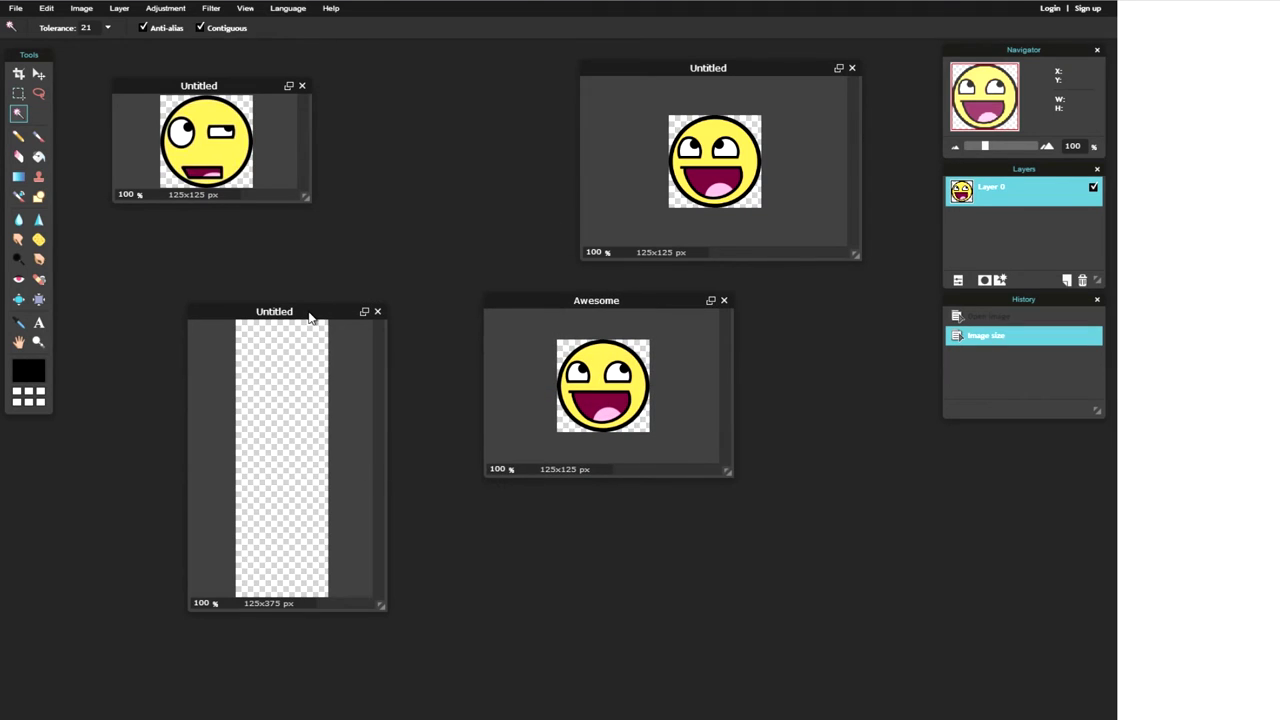
pyautogui.moveTo(309, 317); pyautogui.dragTo(314, 317)
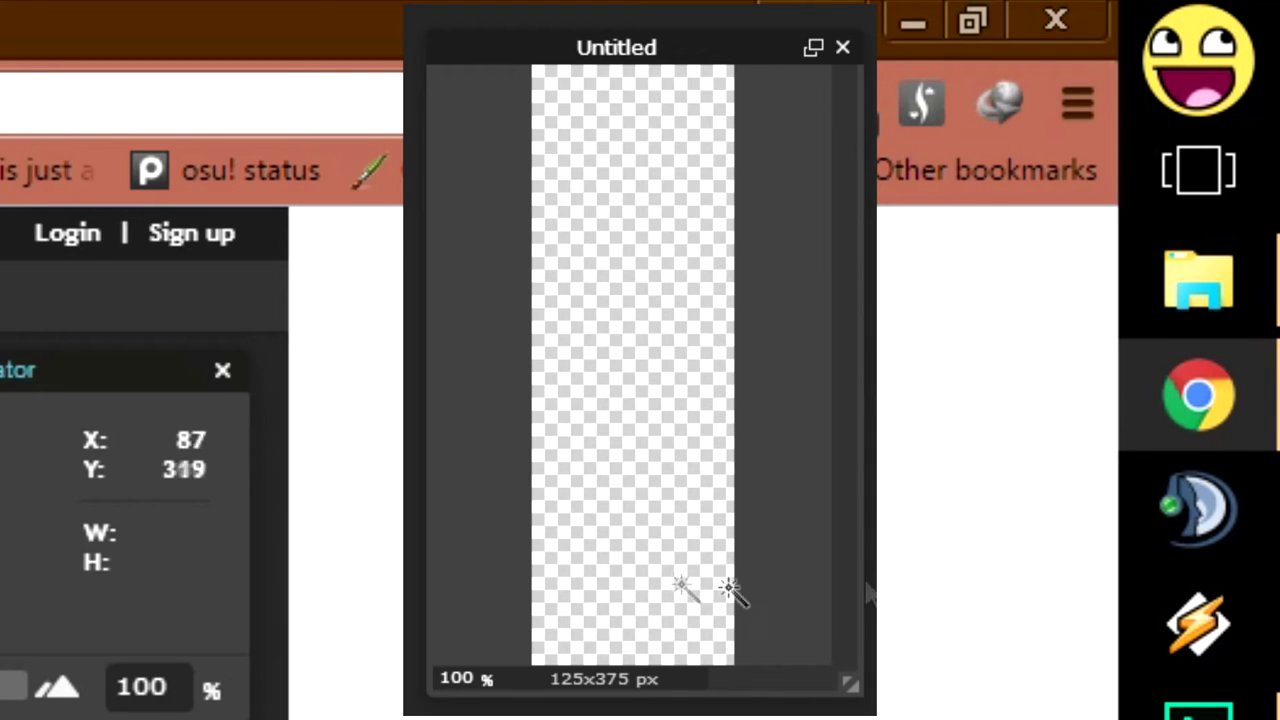
pyautogui.click(1250, 90)
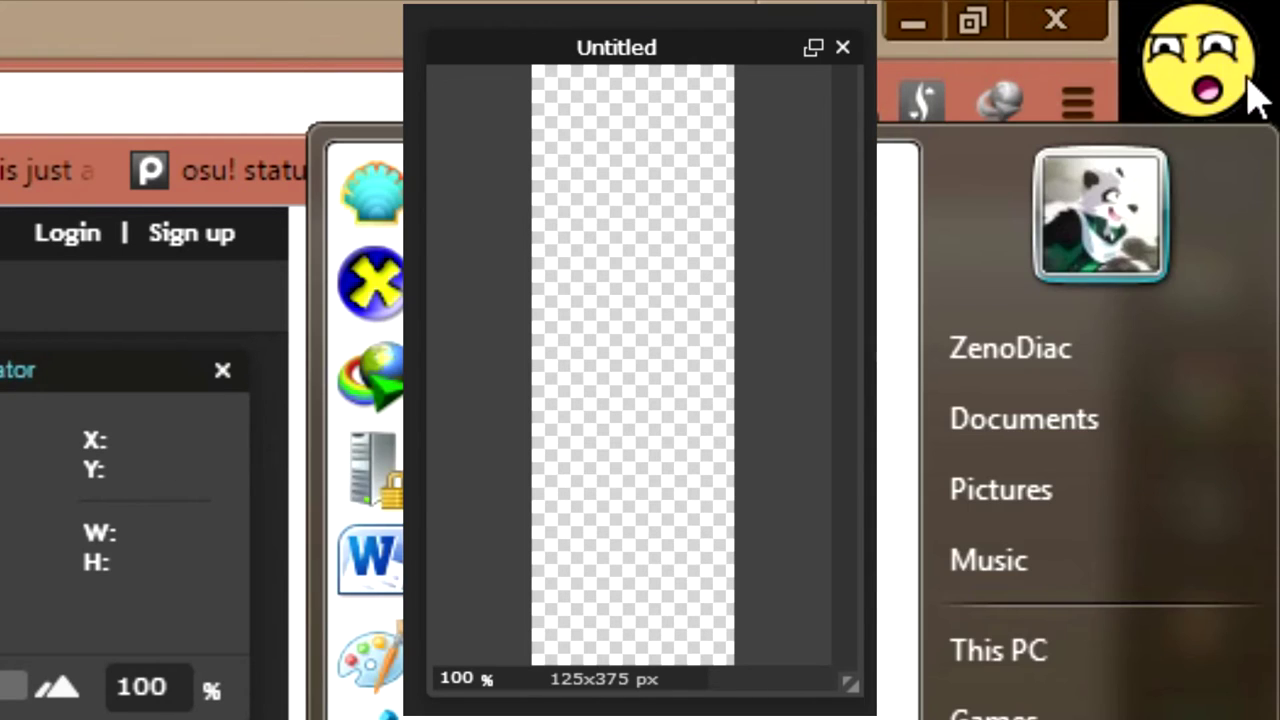
pyautogui.click(1250, 90)
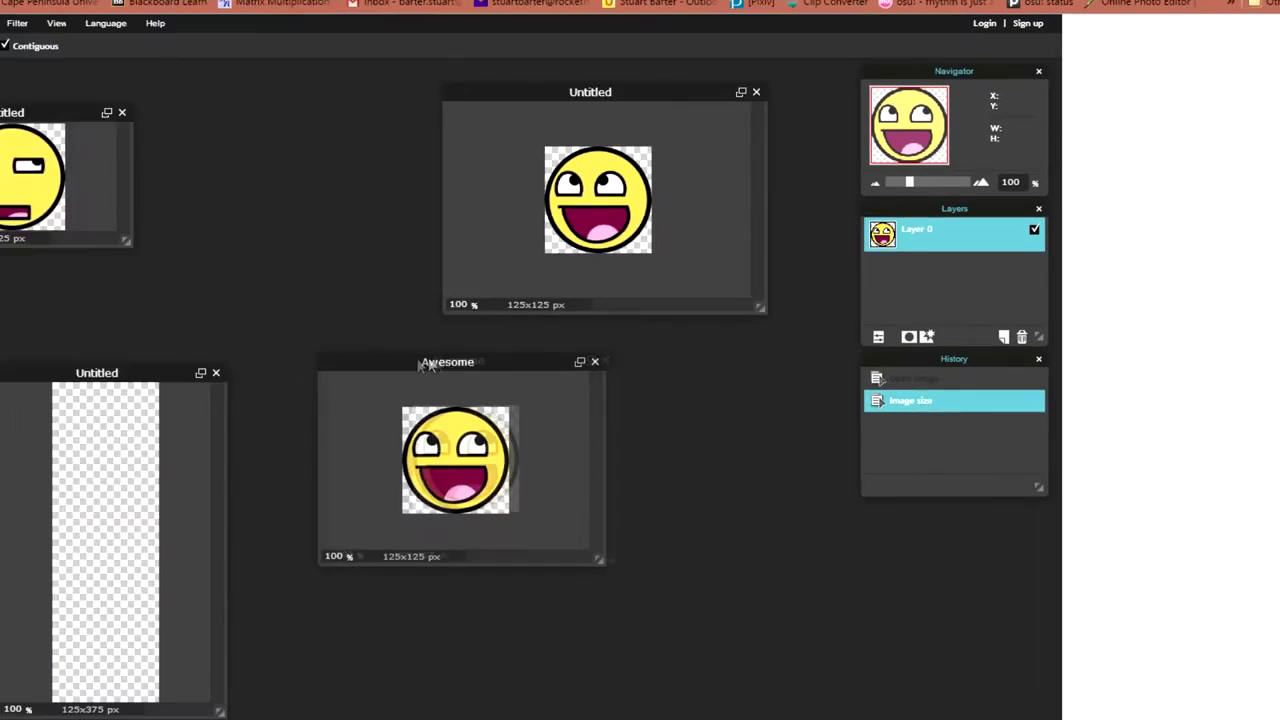
pyautogui.moveTo(427, 366); pyautogui.dragTo(393, 329)
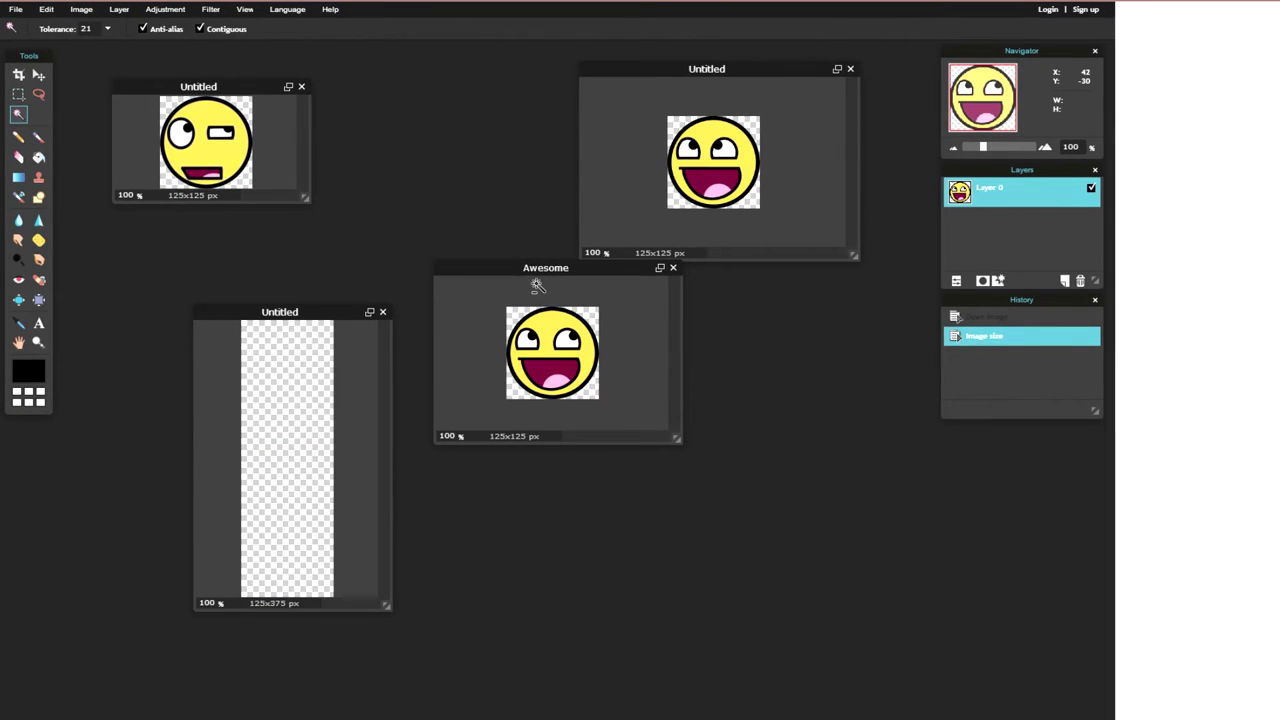
# Copy the whole Awesome smiley and paste it as a new layer in the 125×375 canvas.
pyautogui.hotkey('ctrl', 'a')
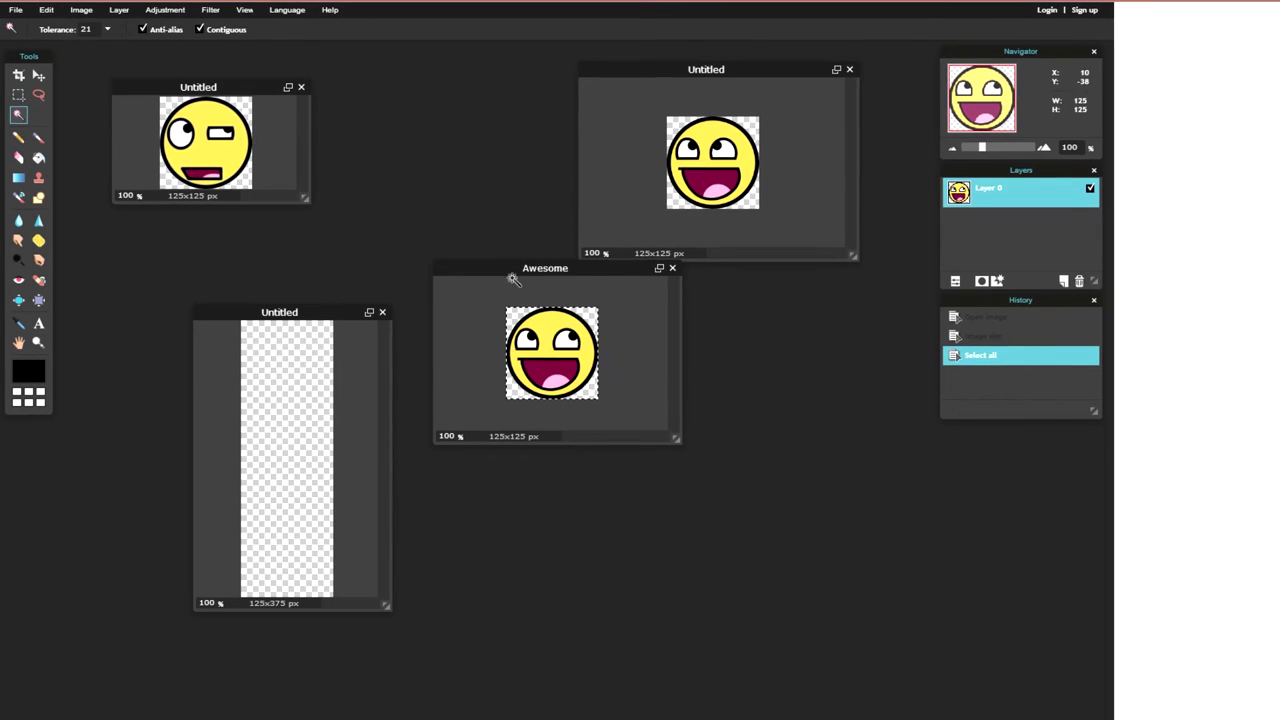
pyautogui.moveTo(500, 268); pyautogui.dragTo(530, 319)
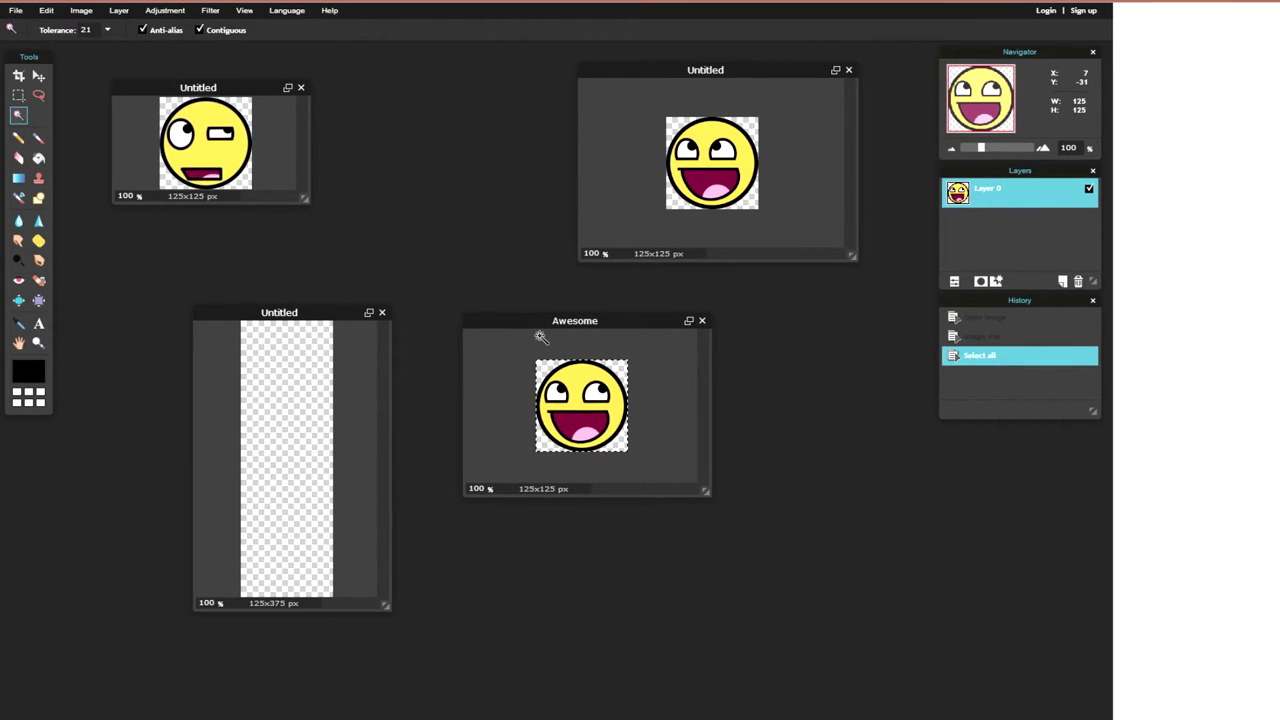
pyautogui.hotkey('ctrl', 'a')
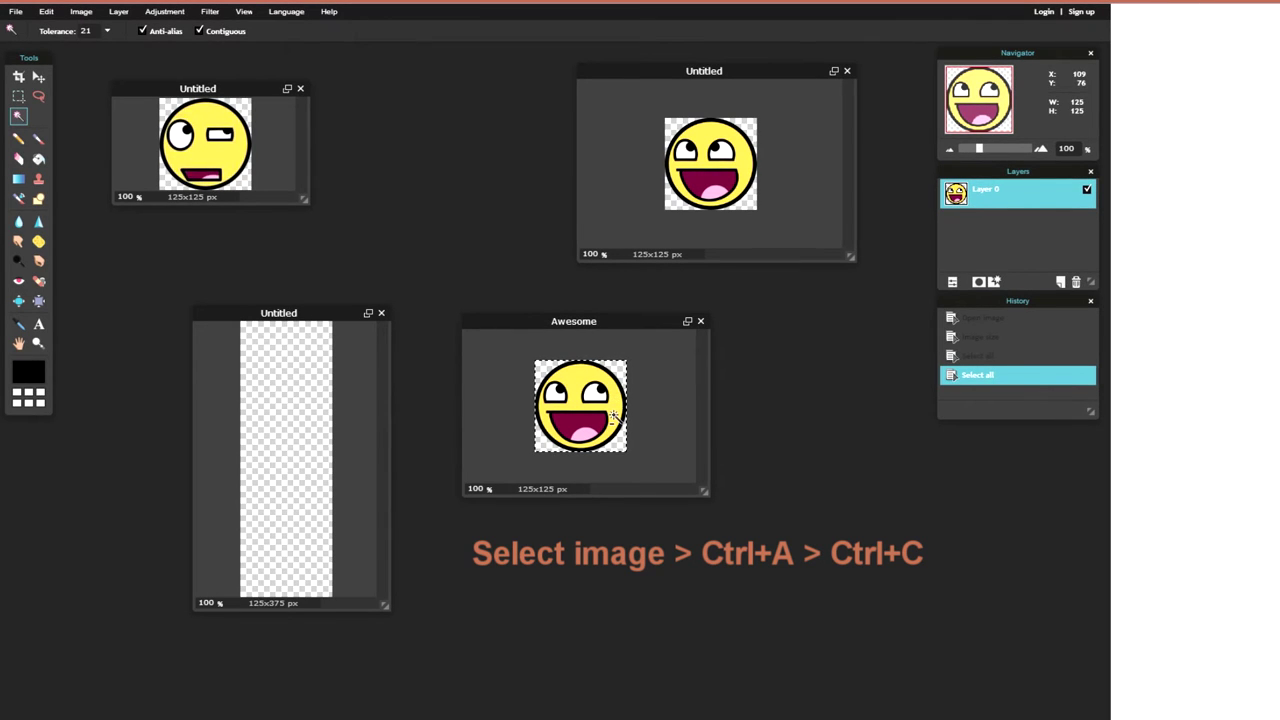
pyautogui.hotkey('ctrl', 'c')
pyautogui.moveTo(298, 314); pyautogui.dragTo(268, 311)
pyautogui.hotkey('ctrl', 'v')
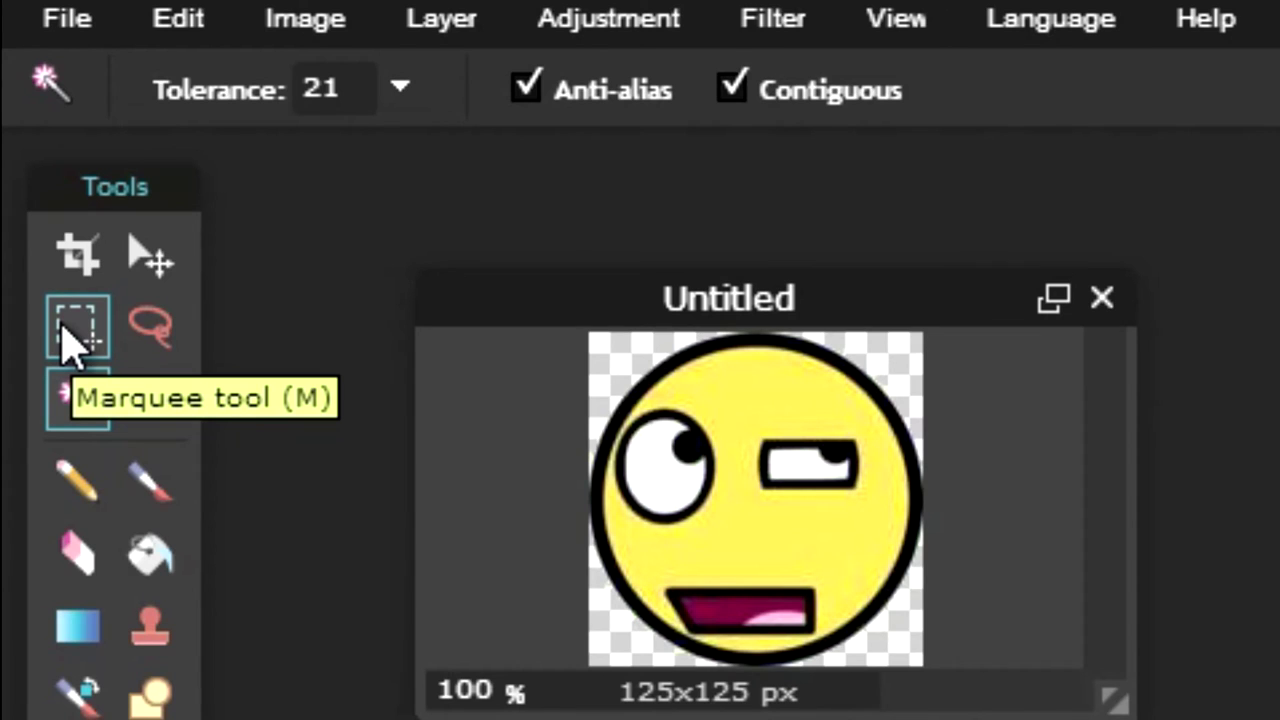
# Marquee the Awesome smiley and nudge it up three times into the canvas's top slot.
pyautogui.click(72, 345)
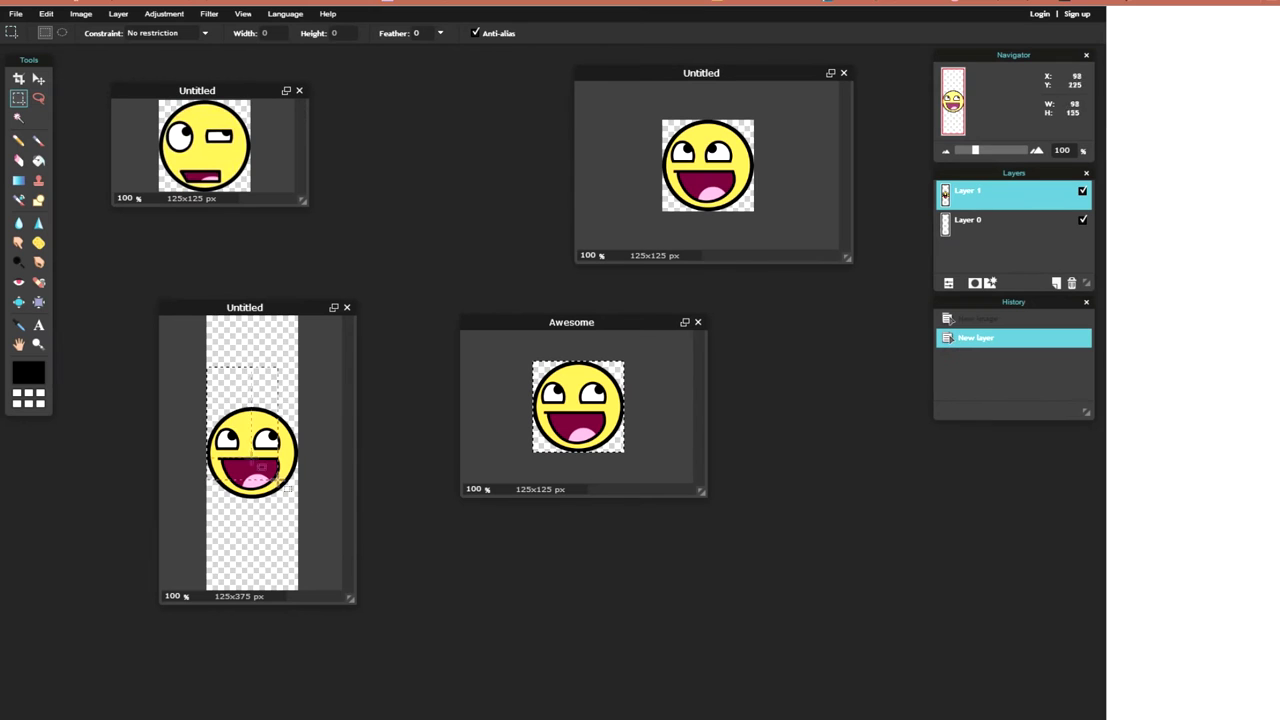
pyautogui.moveTo(288, 488); pyautogui.dragTo(346, 531)
pyautogui.click(38, 79)
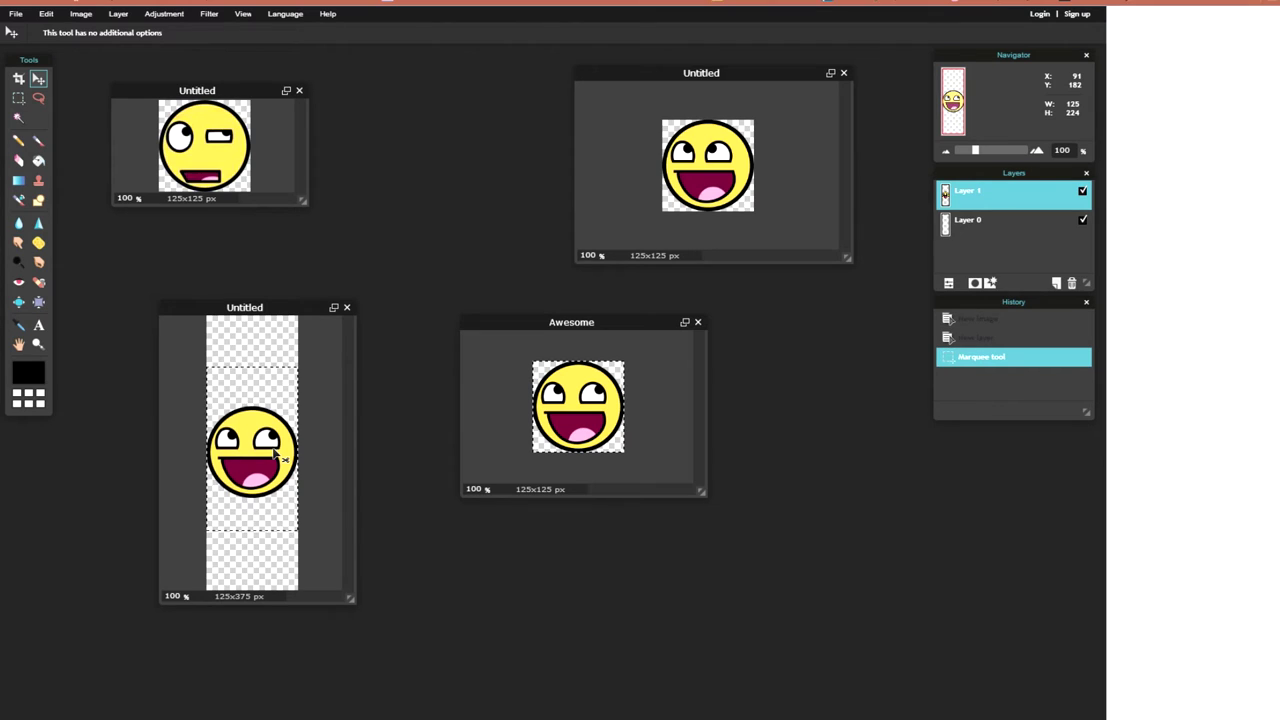
pyautogui.press('Up')
pyautogui.press('Up')
pyautogui.press('Up')
pyautogui.press('Up')
pyautogui.press('Up')
pyautogui.press('Up')
pyautogui.press('Up')
pyautogui.press('Up')
pyautogui.press('Up')
pyautogui.press('Up')
pyautogui.press('Up')
pyautogui.press('Up')
pyautogui.press('Up')
pyautogui.press('Up')
pyautogui.press('Up')
pyautogui.press('Up')
pyautogui.press('Up')
pyautogui.press('Up')
pyautogui.press('Up')
pyautogui.press('Up')
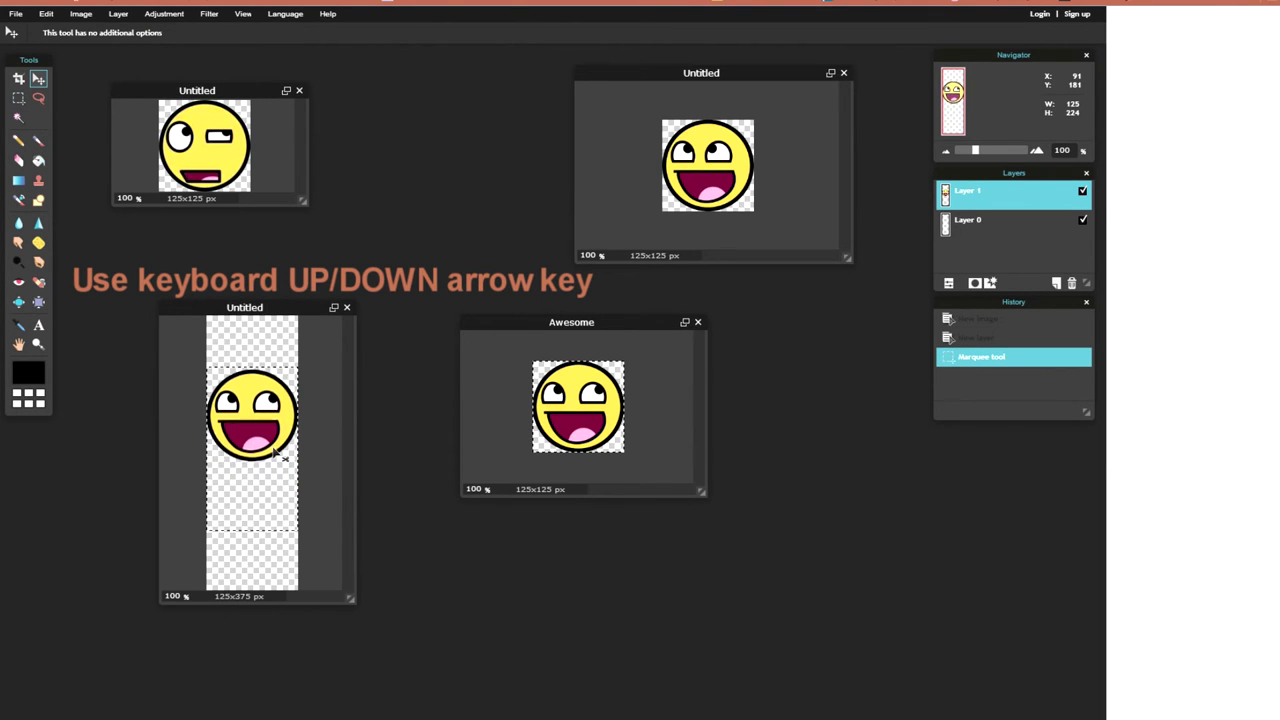
pyautogui.press('Up')
pyautogui.press('Up')
pyautogui.press('Up')
pyautogui.press('Up')
pyautogui.press('Up')
pyautogui.press('Up')
pyautogui.press('Up')
pyautogui.press('Up')
pyautogui.press('Up')
pyautogui.press('Up')
pyautogui.press('Up')
pyautogui.press('Up')
pyautogui.press('Up')
pyautogui.press('Up')
pyautogui.press('Up')
pyautogui.press('Up')
pyautogui.press('Up')
pyautogui.press('Up')
pyautogui.press('Up')
pyautogui.press('Up')
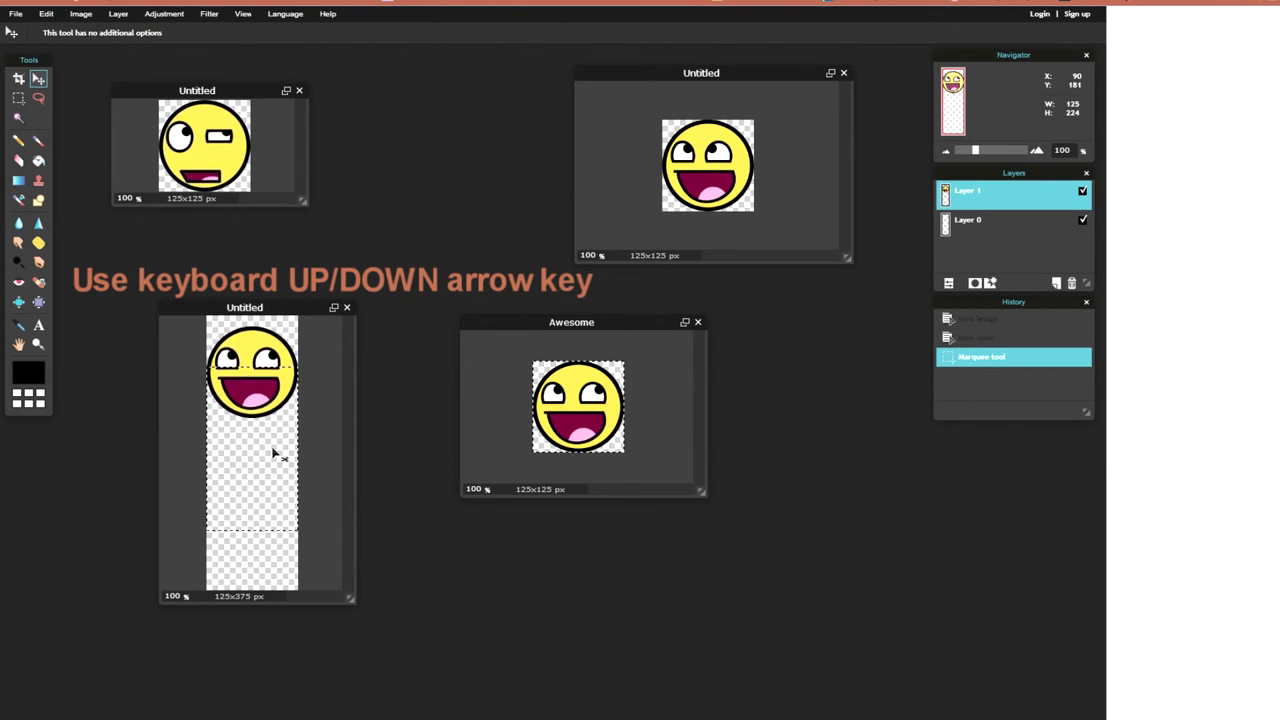
pyautogui.press('Up')
pyautogui.press('Up')
pyautogui.press('Up')
pyautogui.press('Up')
pyautogui.press('Up')
pyautogui.press('Up')
pyautogui.press('Up')
pyautogui.press('Up')
pyautogui.press('Up')
pyautogui.press('Up')
pyautogui.press('Up')
pyautogui.press('Up')
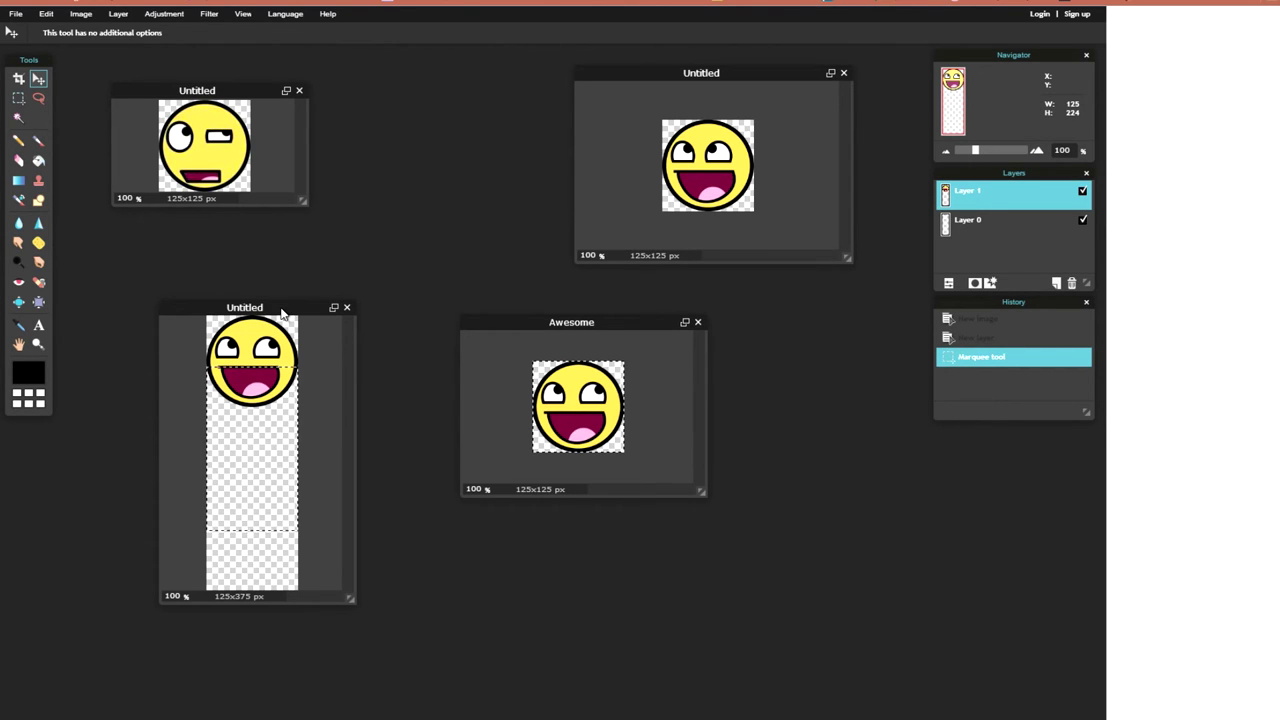
pyautogui.moveTo(282, 313); pyautogui.dragTo(270, 262)
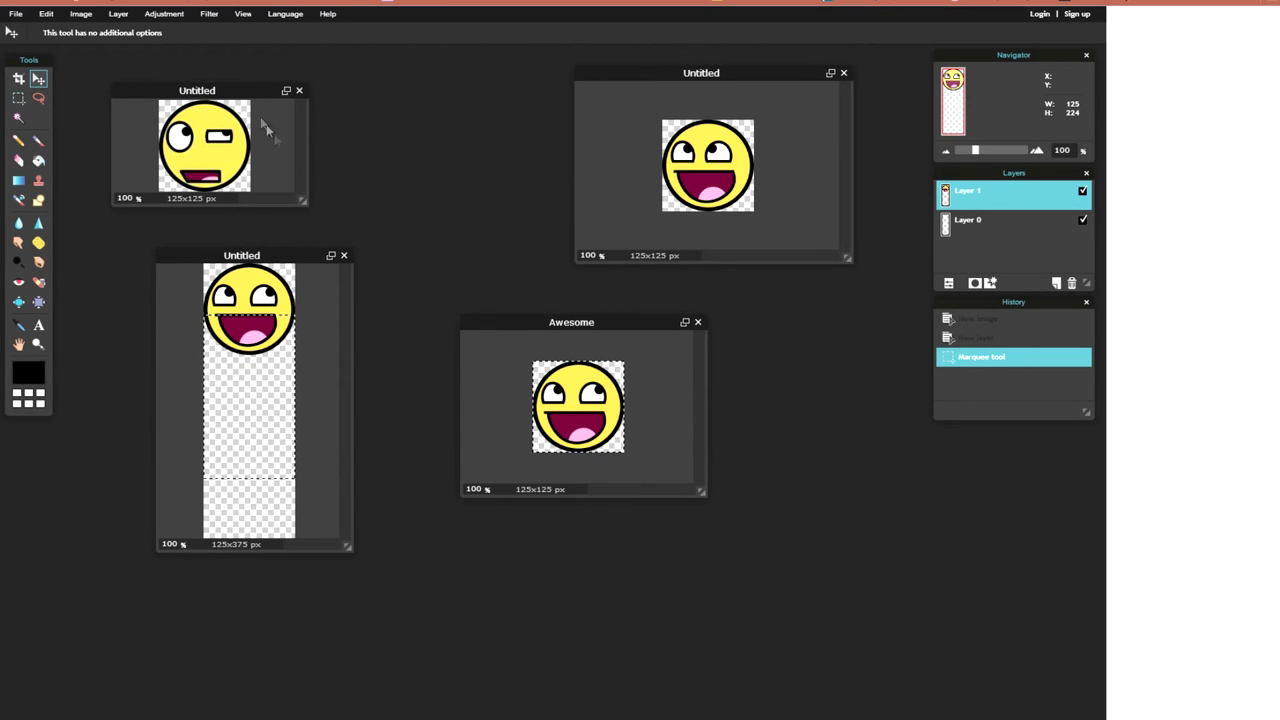
# Copy the whole winking smiley image and paste it into the tall 125×375 canvas as a new layer.
pyautogui.moveTo(229, 94); pyautogui.dragTo(452, 97)
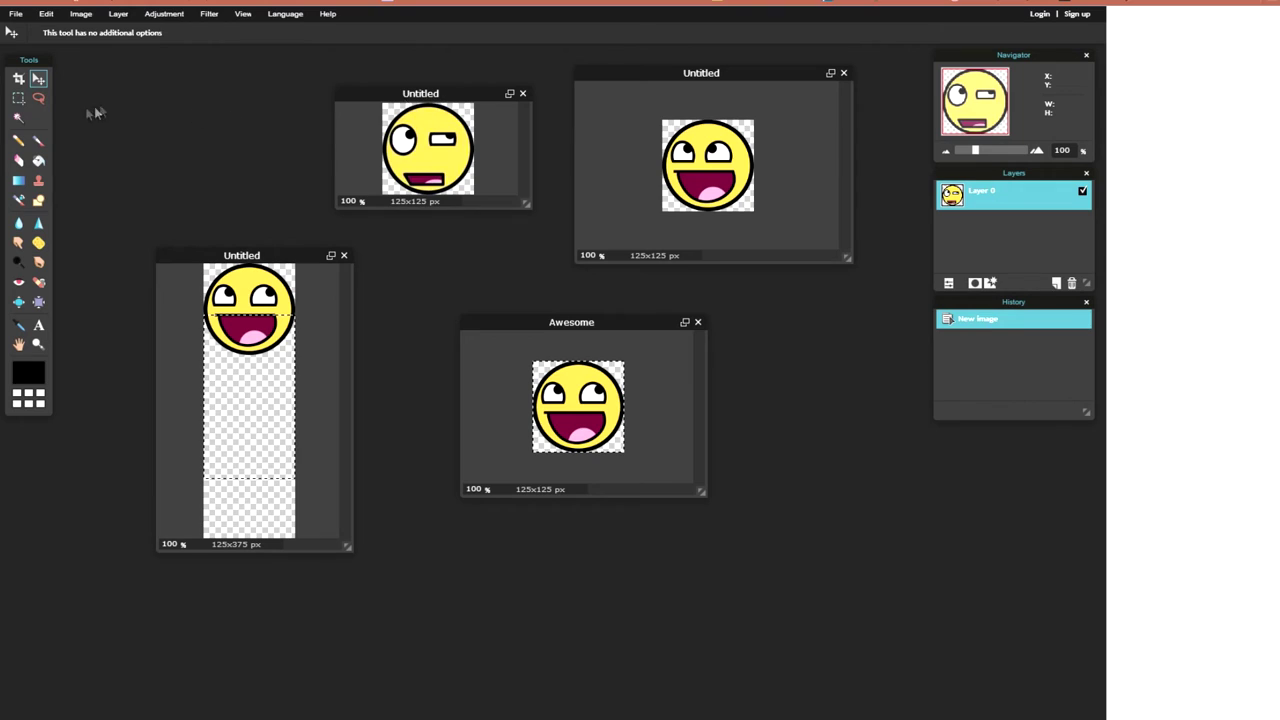
pyautogui.moveTo(443, 96); pyautogui.dragTo(439, 97)
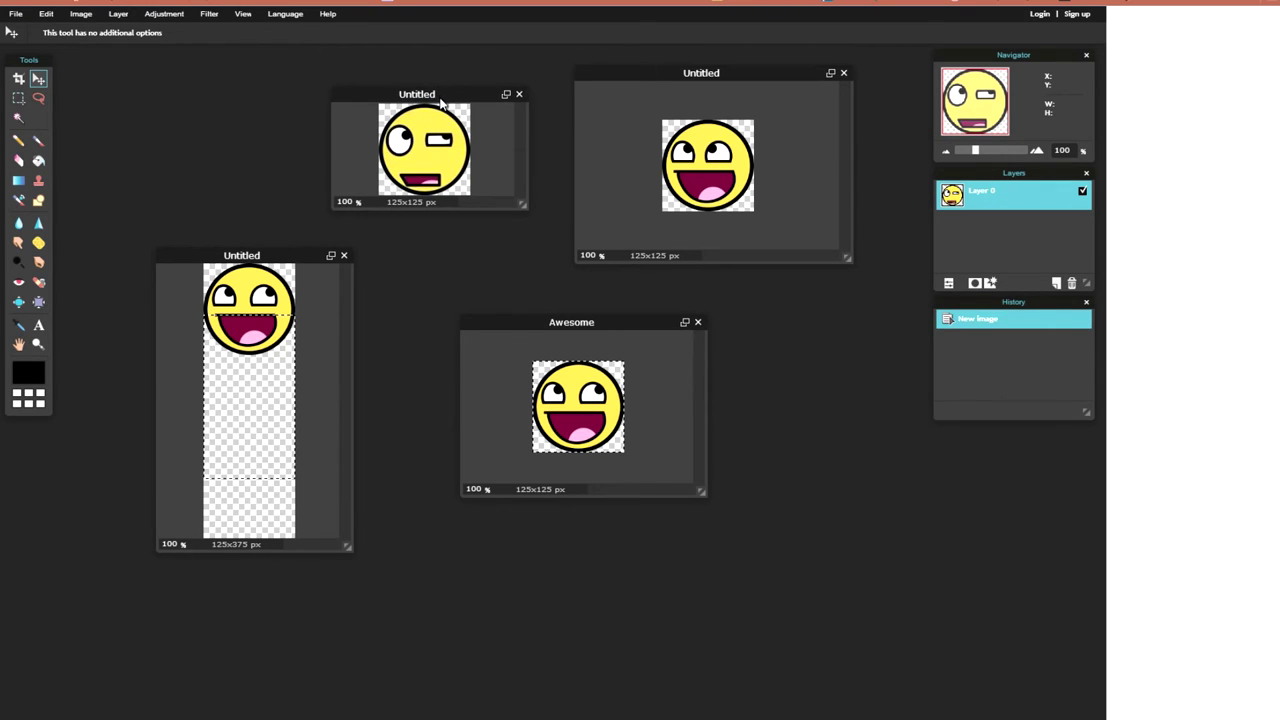
pyautogui.hotkey('ctrl', 'a')
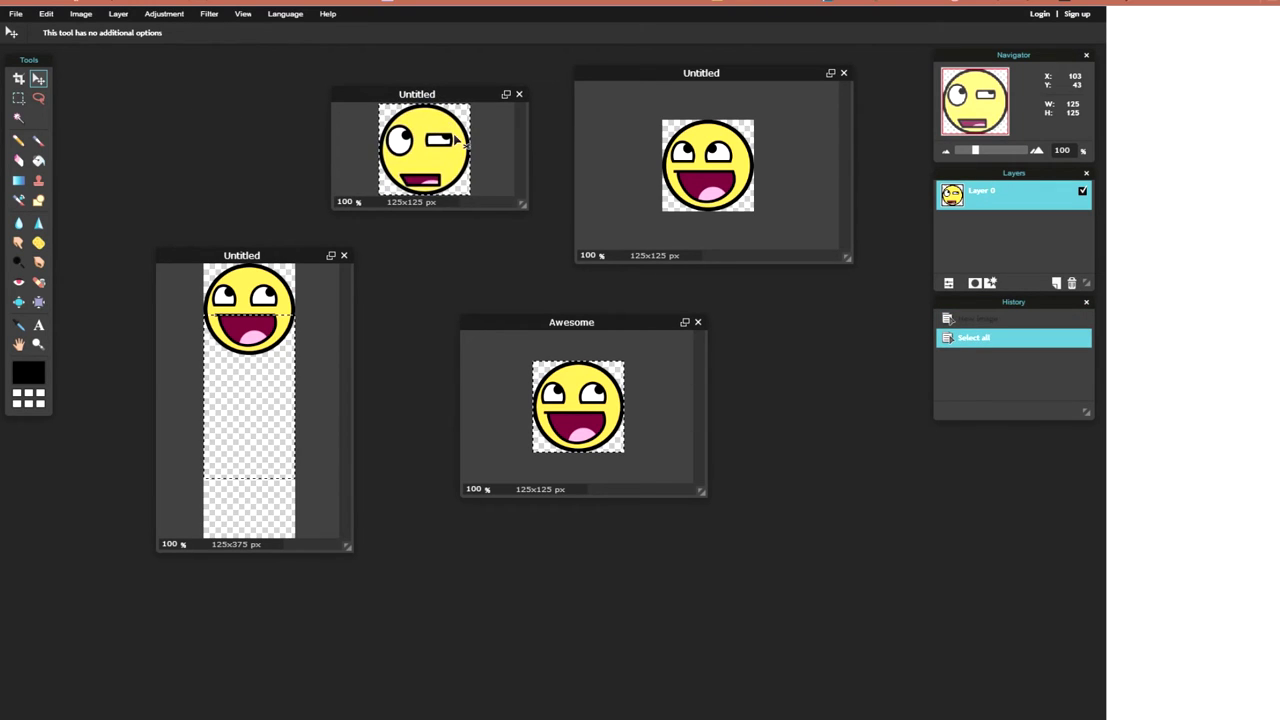
pyautogui.click(277, 256)
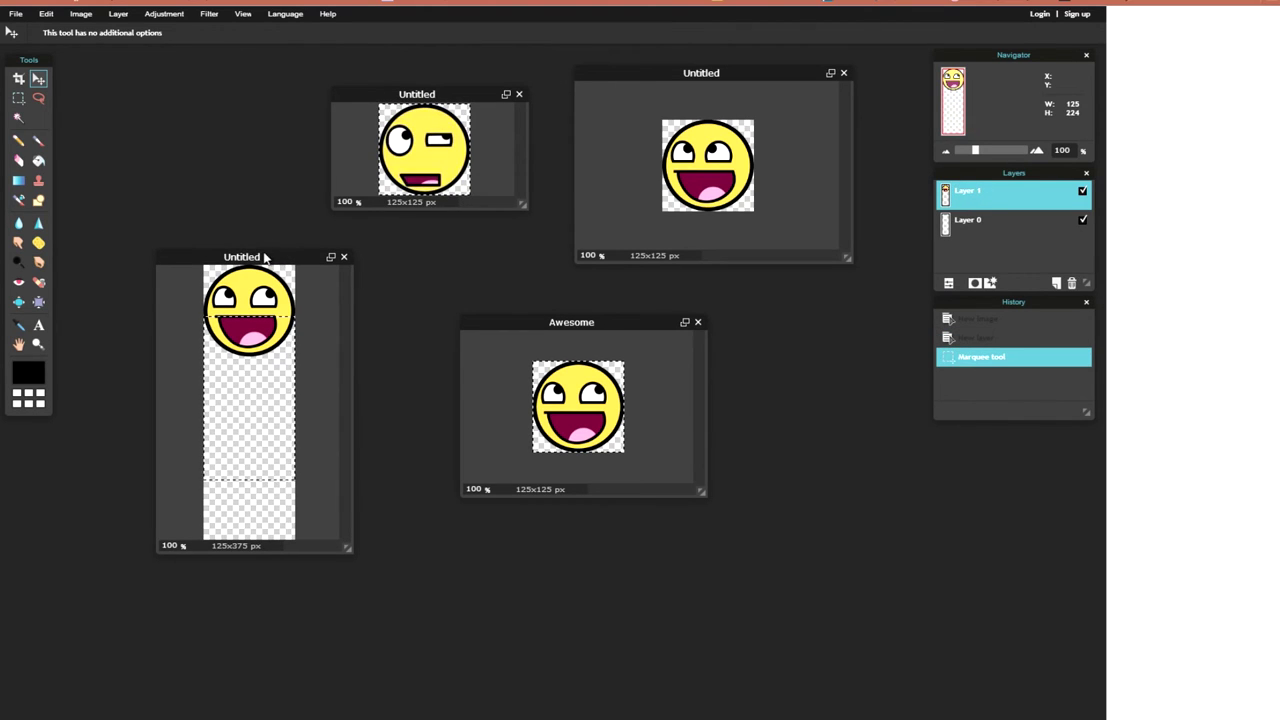
pyautogui.hotkey('ctrl', 'v')
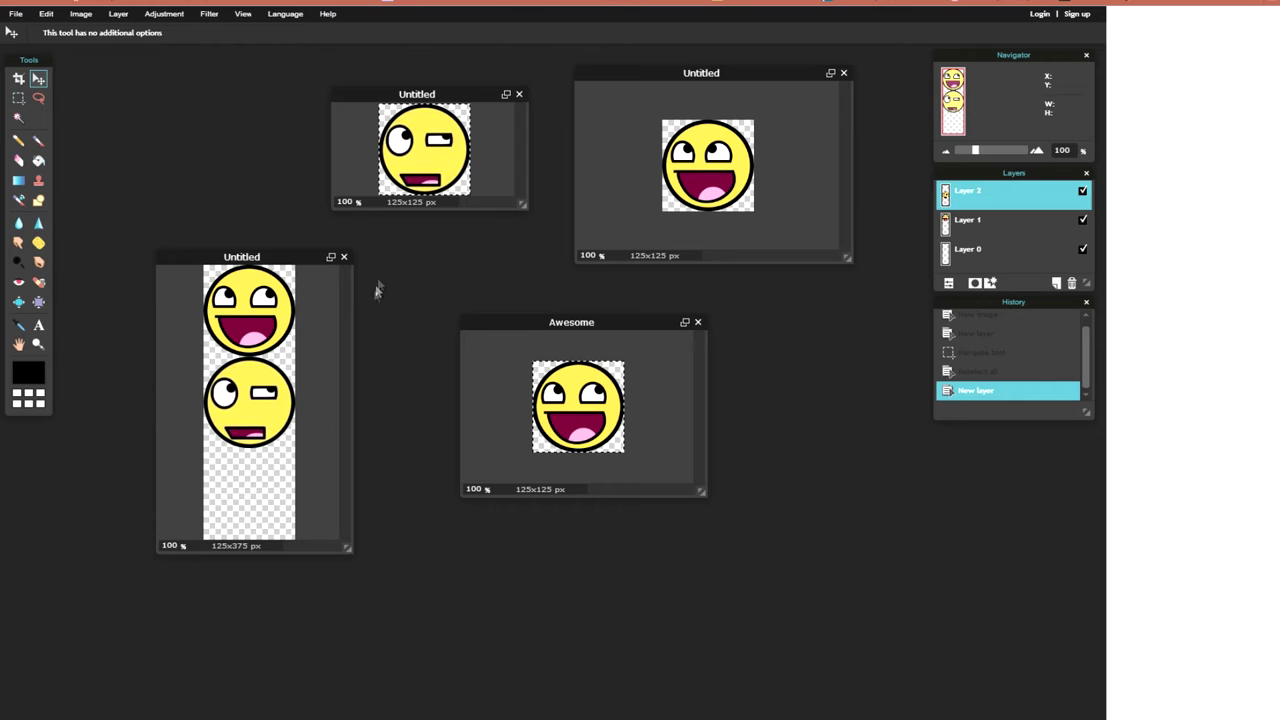
# Marquee the pasted winking smiley and nudge it down three times into the bottom slot.
pyautogui.click(19, 98)
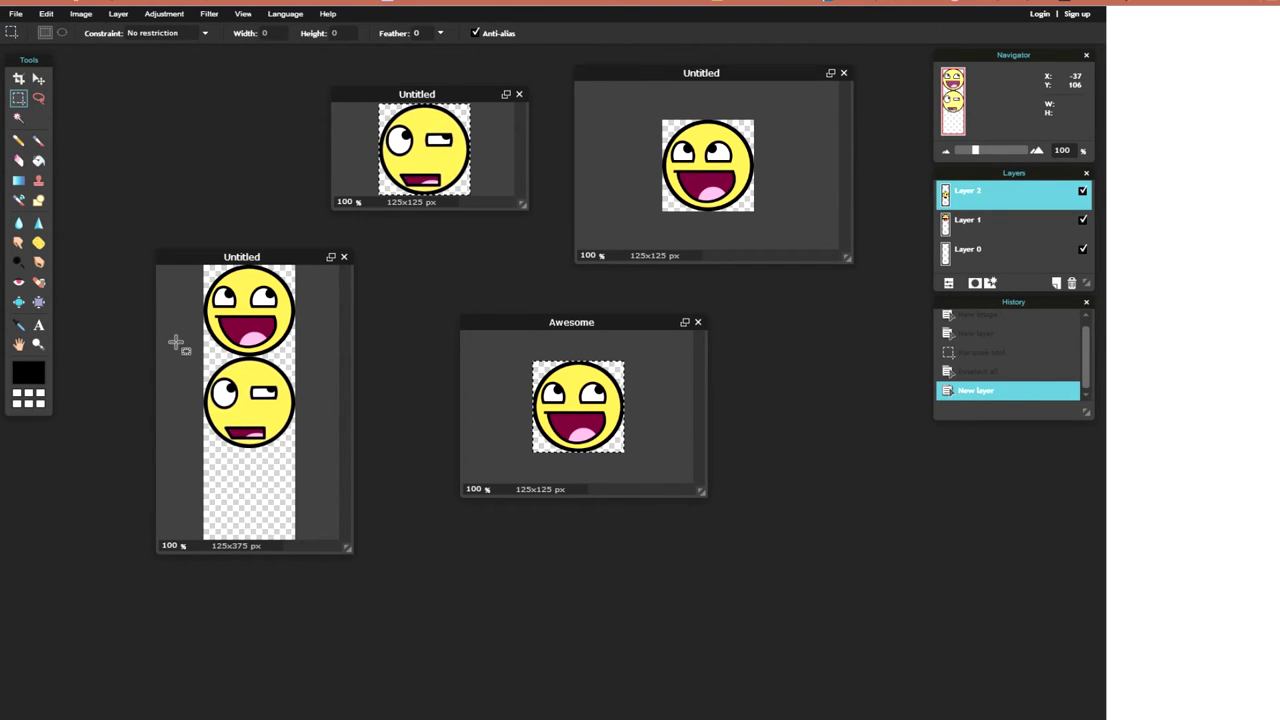
pyautogui.moveTo(227, 394); pyautogui.dragTo(318, 466)
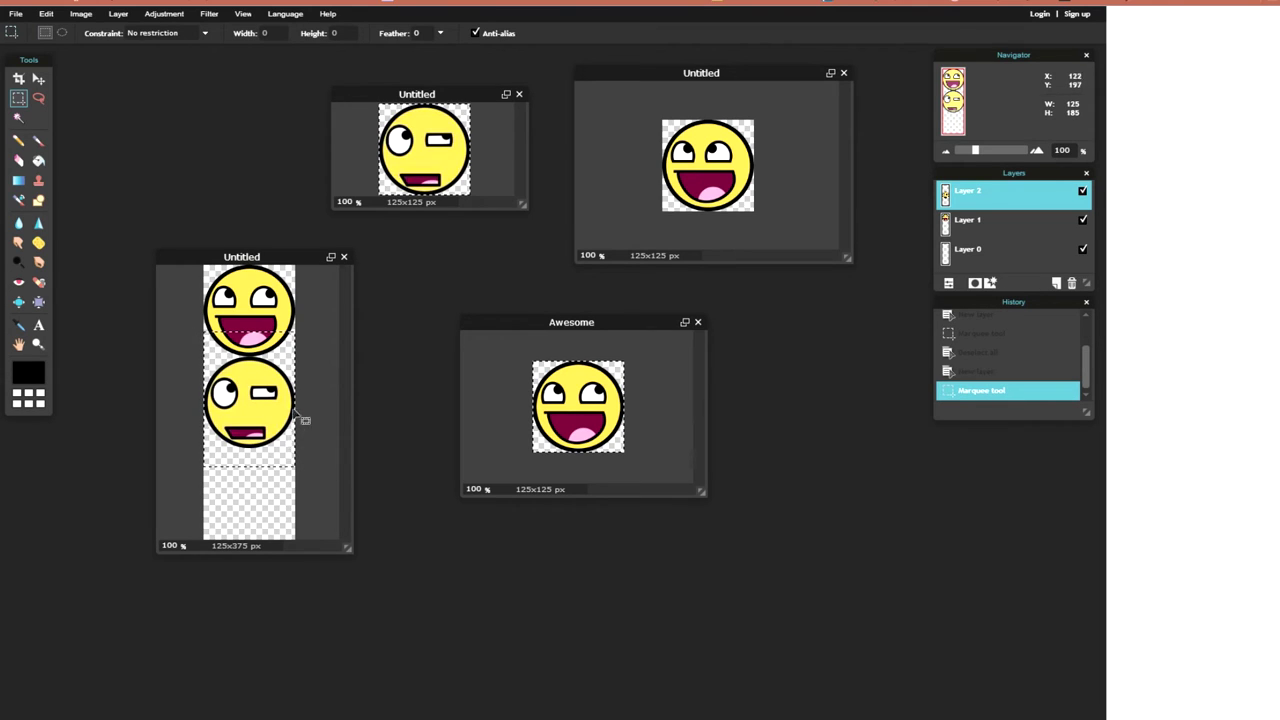
pyautogui.click(39, 80)
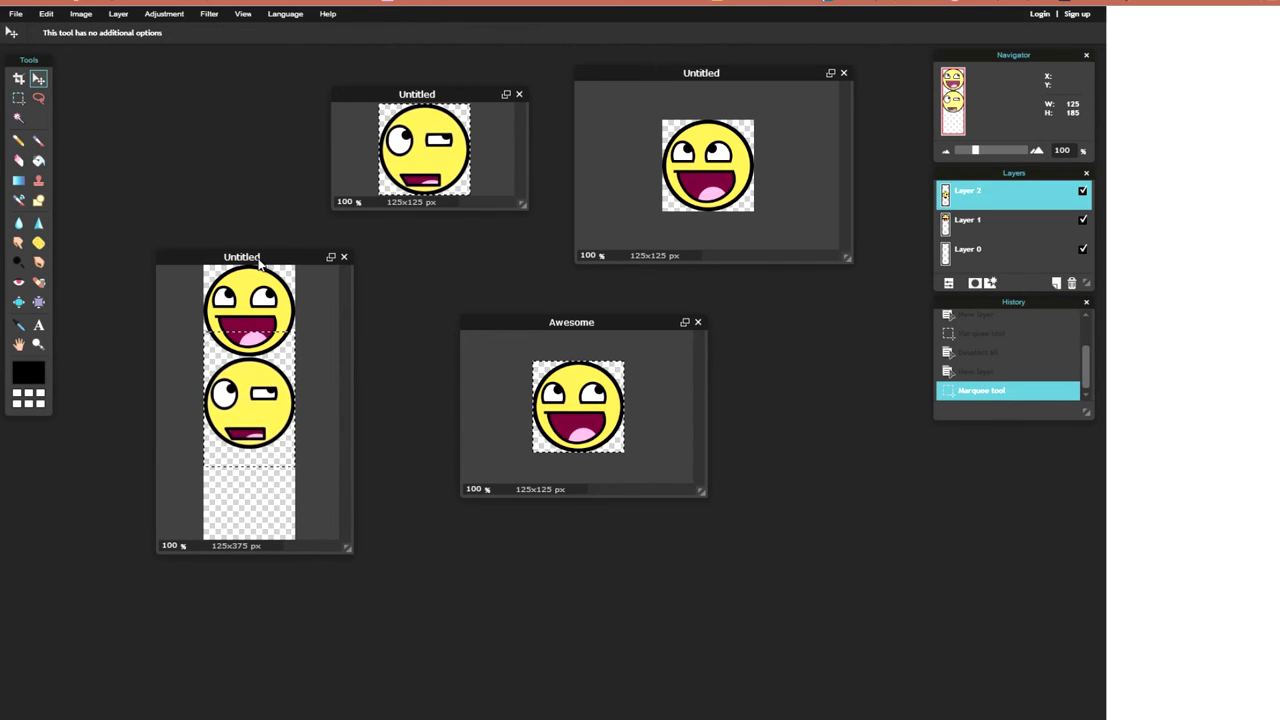
pyautogui.press('Down')
pyautogui.press('Down')
pyautogui.press('Down')
pyautogui.press('Down')
pyautogui.press('Down')
pyautogui.press('Down')
pyautogui.press('Down')
pyautogui.press('Down')
pyautogui.press('Down')
pyautogui.press('Down')
pyautogui.press('Down')
pyautogui.press('Down')
pyautogui.press('Down')
pyautogui.press('Down')
pyautogui.press('Down')
pyautogui.press('Down')
pyautogui.press('Down')
pyautogui.press('Down')
pyautogui.press('Down')
pyautogui.press('Down')
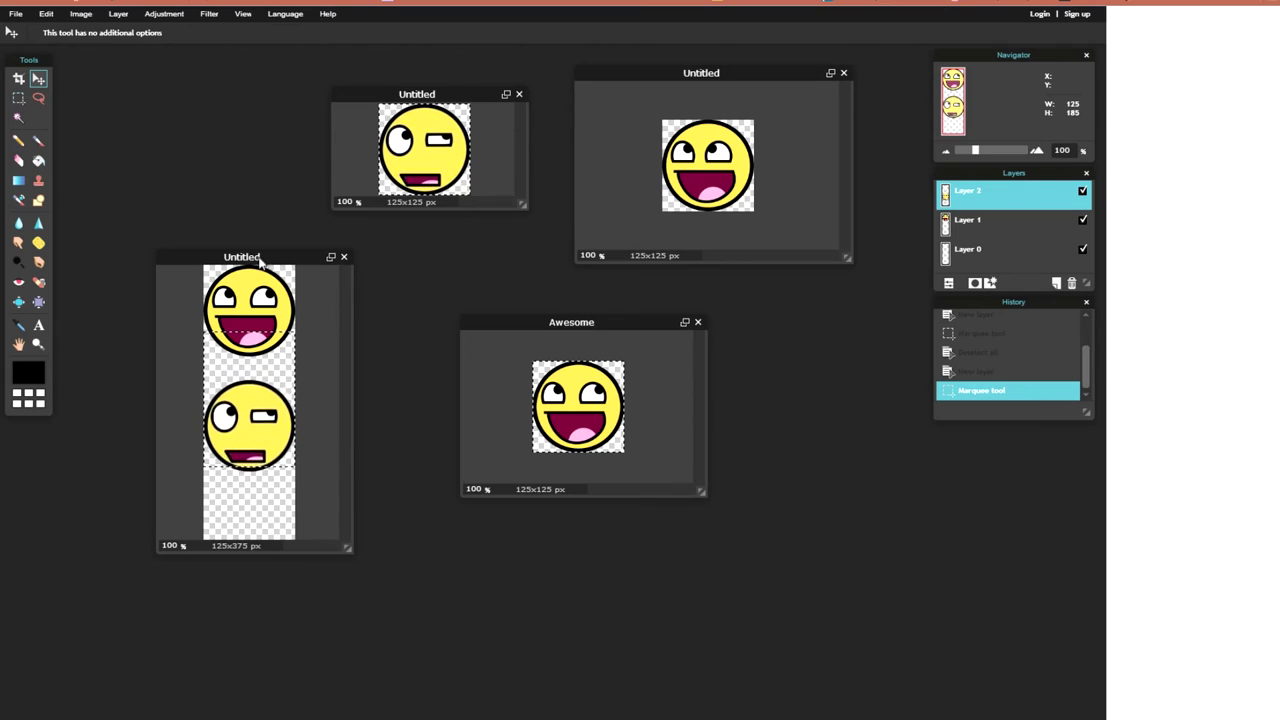
pyautogui.press('Down')
pyautogui.press('Down')
pyautogui.press('Down')
pyautogui.press('Down')
pyautogui.press('Down')
pyautogui.press('Down')
pyautogui.press('Down')
pyautogui.press('Down')
pyautogui.press('Down')
pyautogui.press('Down')
pyautogui.press('Down')
pyautogui.press('Down')
pyautogui.press('Down')
pyautogui.press('Down')
pyautogui.press('Down')
pyautogui.press('Down')
pyautogui.press('Down')
pyautogui.press('Down')
pyautogui.press('Down')
pyautogui.press('Down')
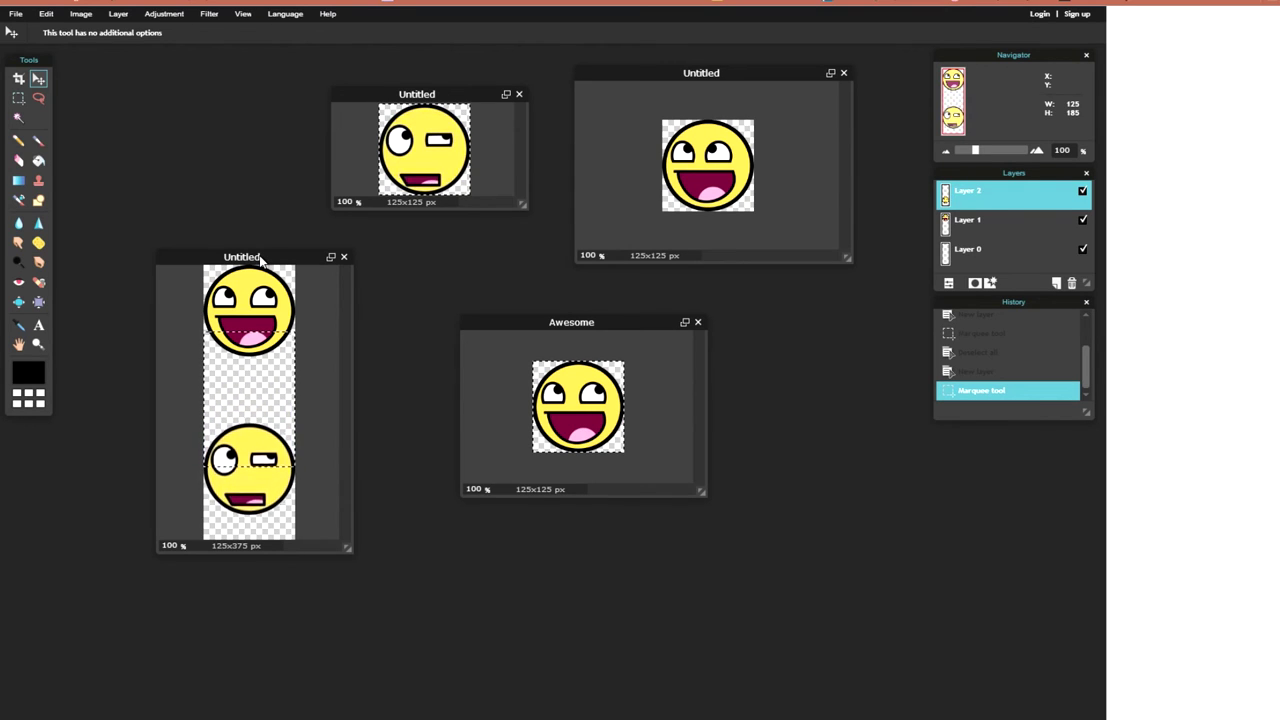
pyautogui.press('Down')
pyautogui.press('Down')
pyautogui.press('Down')
pyautogui.press('Down')
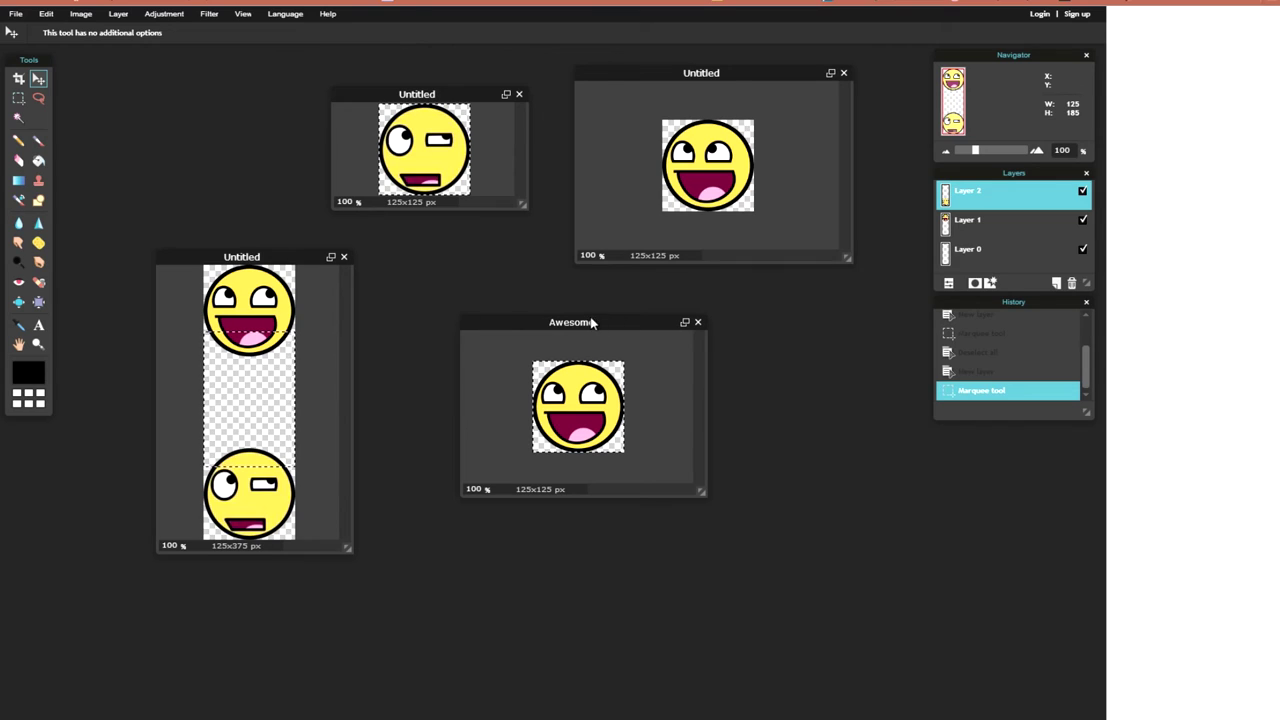
pyautogui.moveTo(721, 73); pyautogui.dragTo(712, 103)
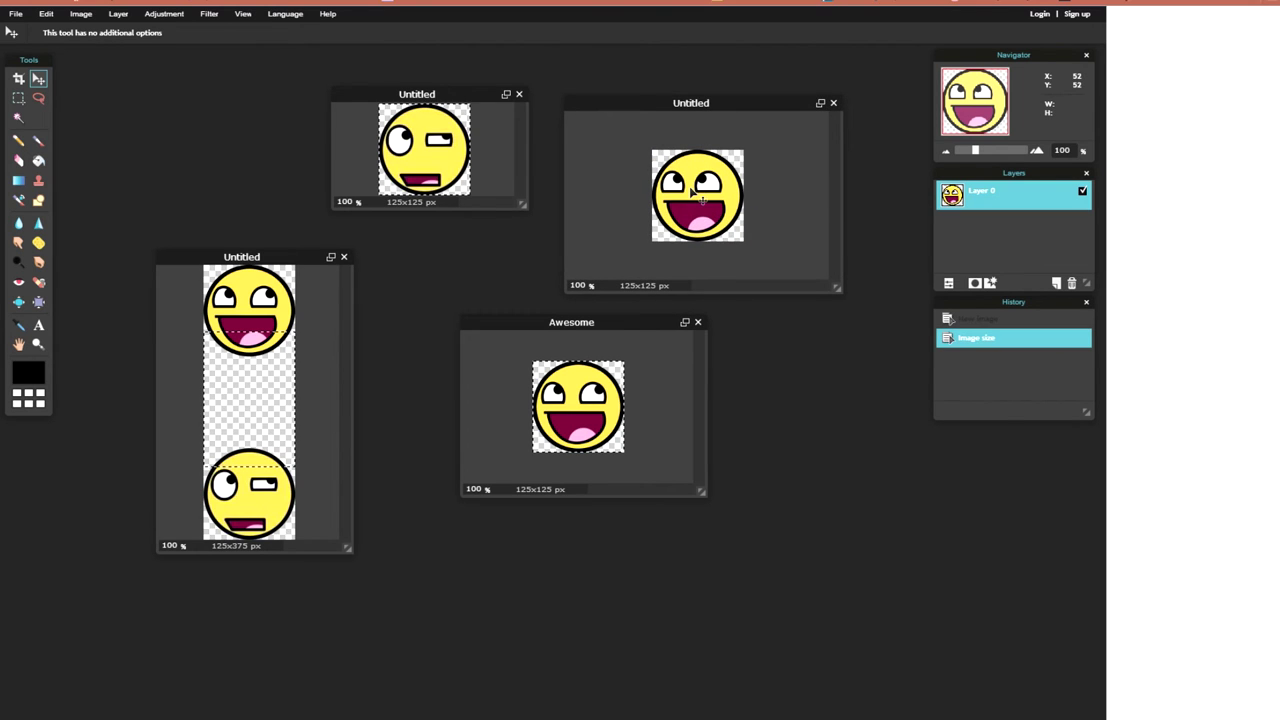
# Copy the entire upward-looking smiley and paste it into the tall canvas as Layer 3 in the middle slot.
pyautogui.hotkey('ctrl', 'a')
pyautogui.hotkey('ctrl', 'c')
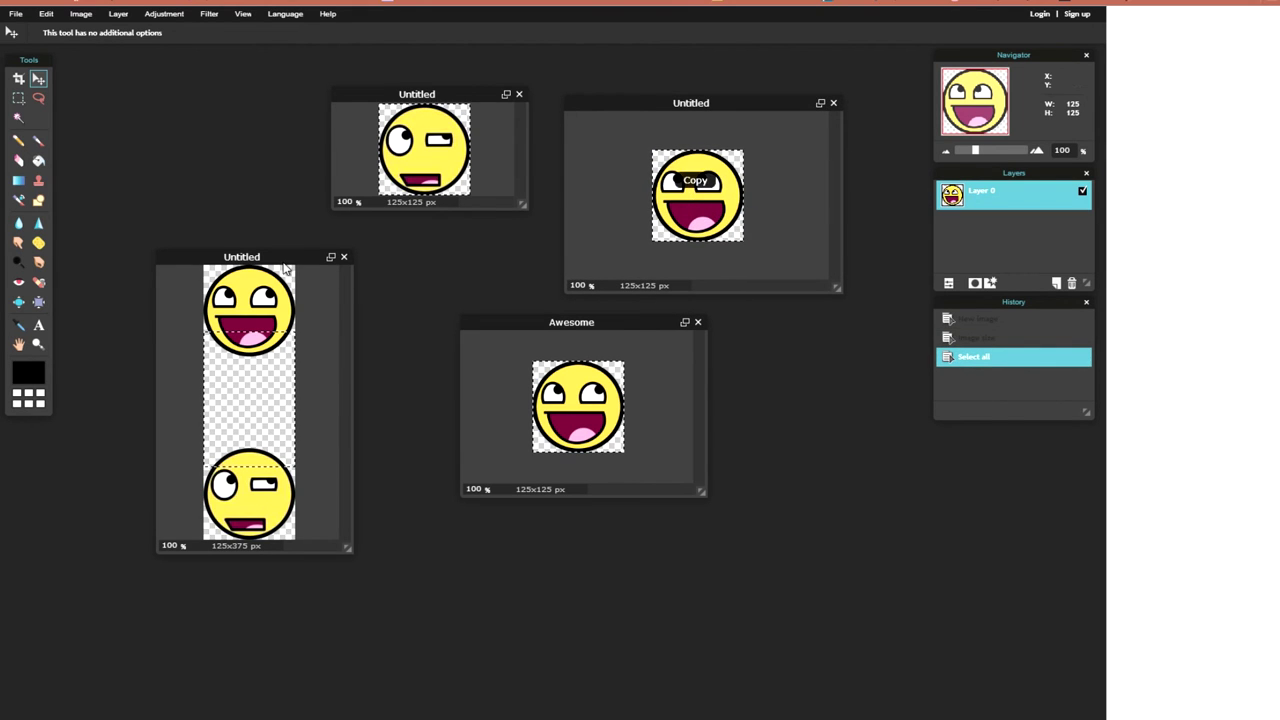
pyautogui.moveTo(286, 259)
pyautogui.mouseDown()
pyautogui.moveTo(258, 279)
pyautogui.moveTo(286, 250)
pyautogui.mouseUp()
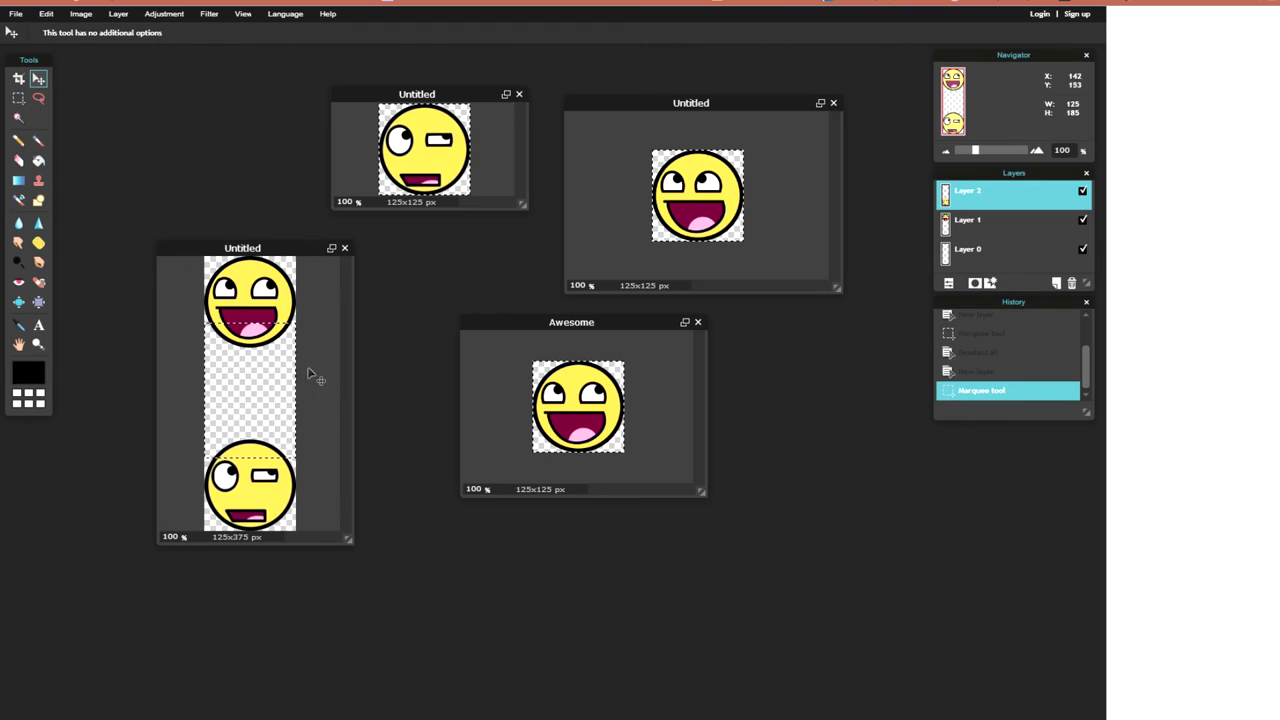
pyautogui.hotkey('ctrl', 'v')
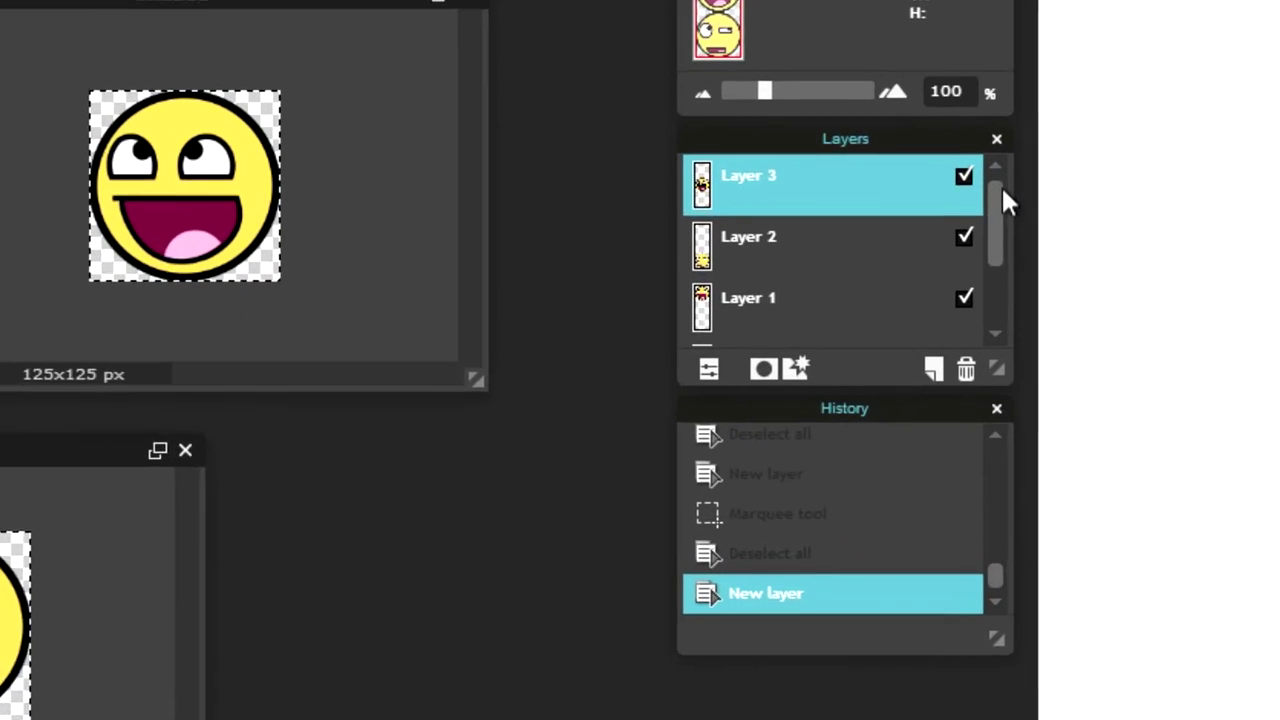
pyautogui.moveTo(1003, 195)
pyautogui.mouseDown()
pyautogui.moveTo(1011, 279)
pyautogui.moveTo(996, 188)
pyautogui.mouseUp()
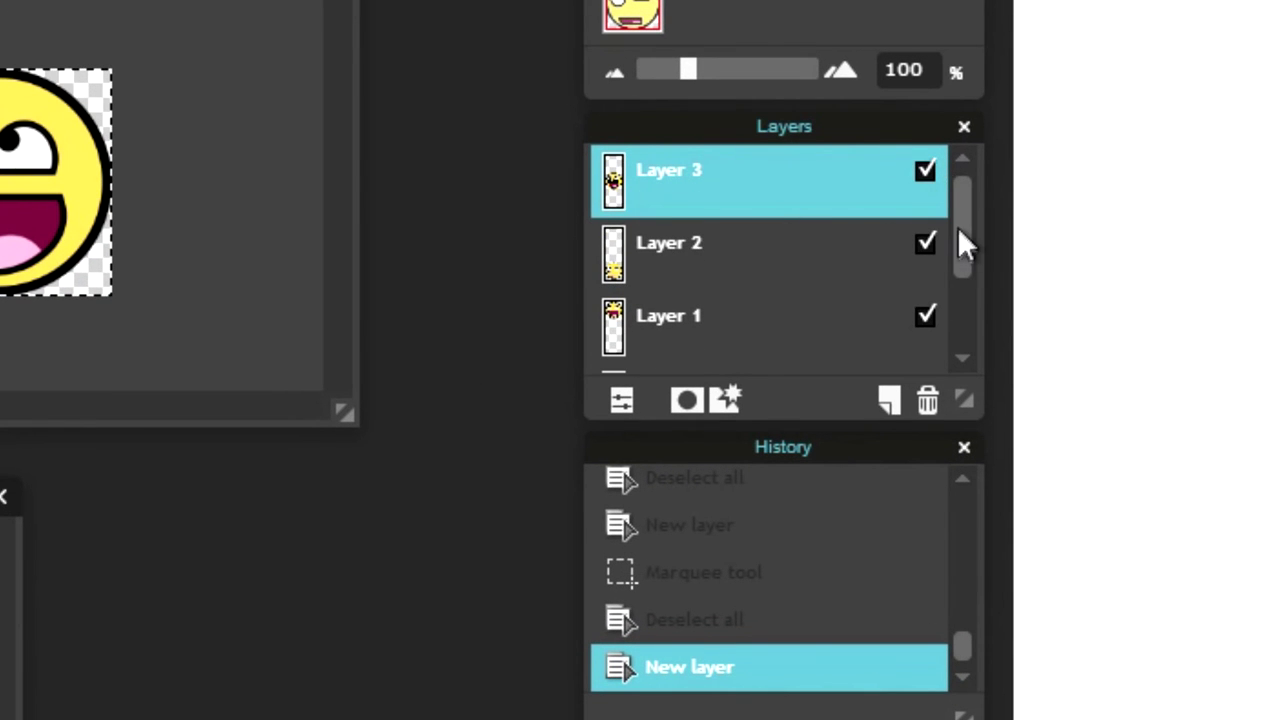
# Use Merge visible from Layer 2's context menu to flatten the three smileys into Layer 0.
pyautogui.moveTo(958, 228); pyautogui.dragTo(955, 179)
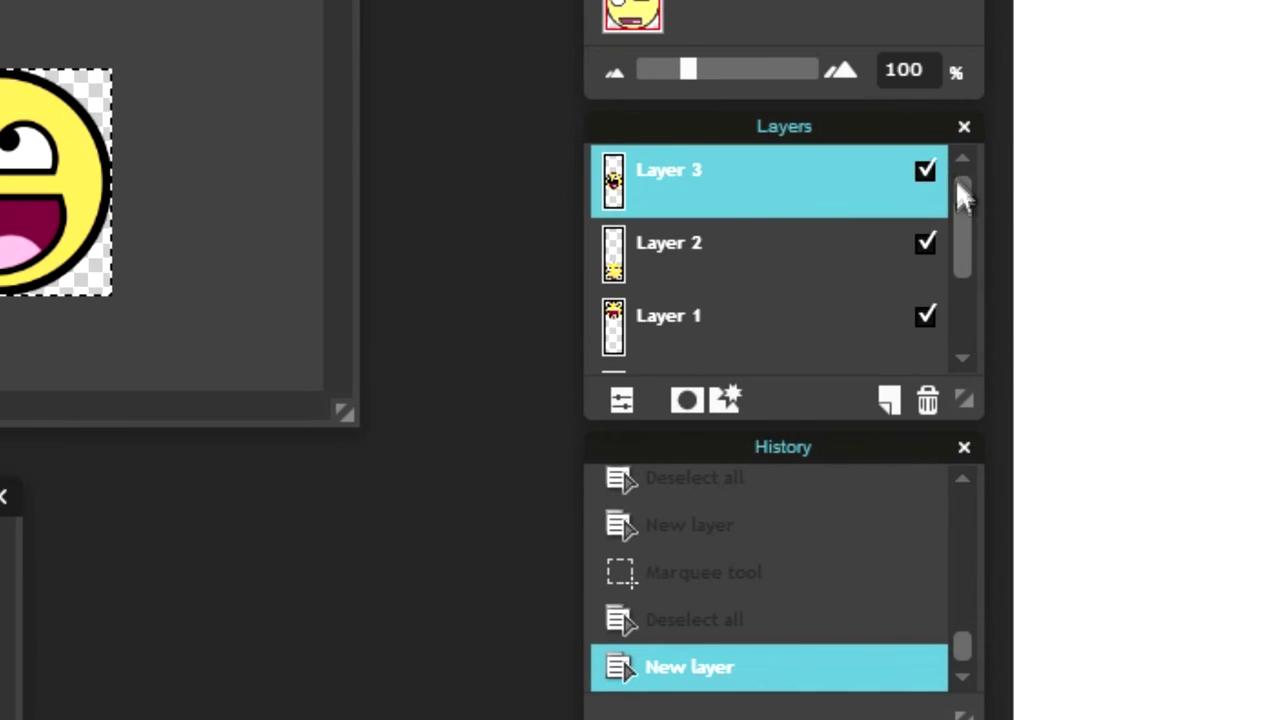
pyautogui.rightClick(690, 252)
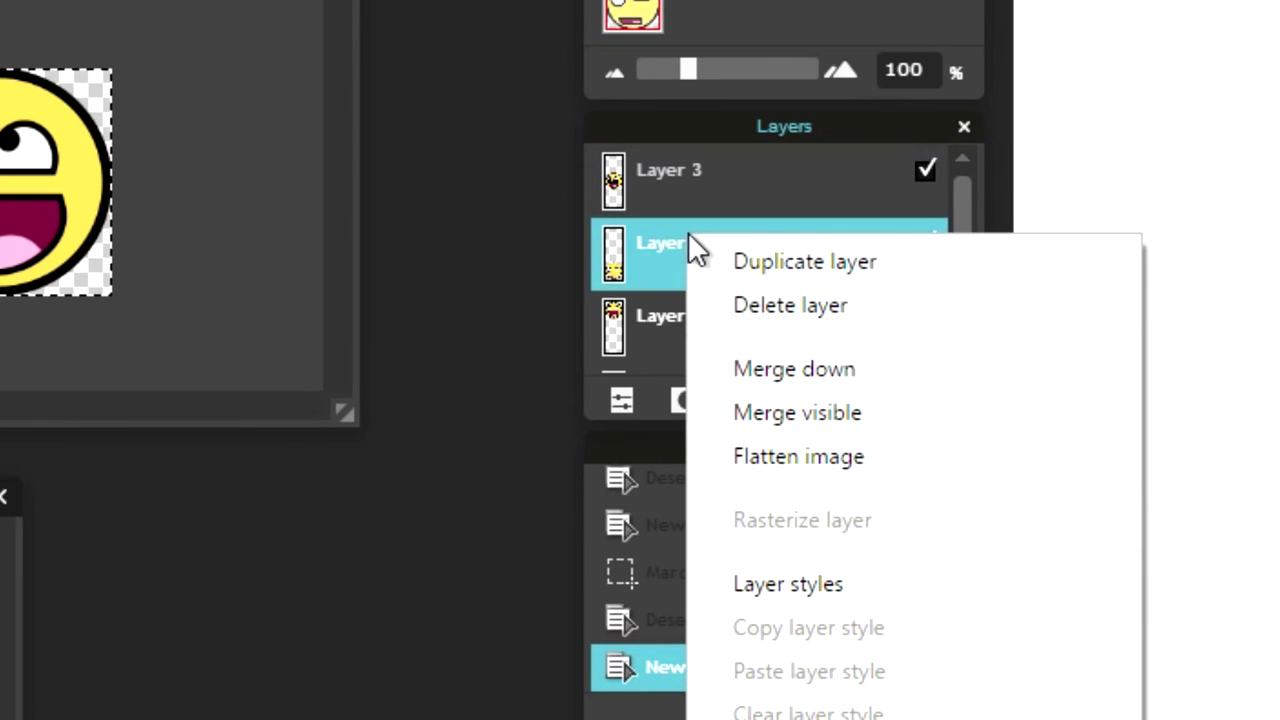
pyautogui.click(812, 413)
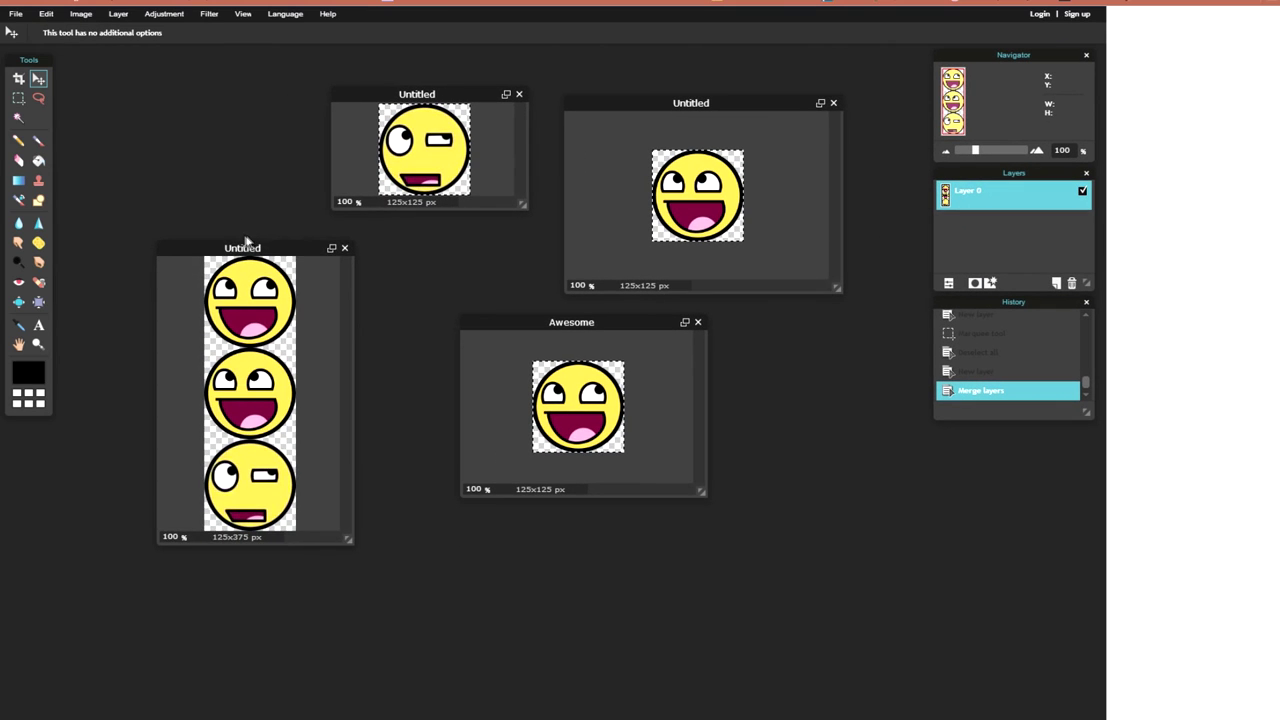
pyautogui.moveTo(245, 240); pyautogui.dragTo(285, 215)
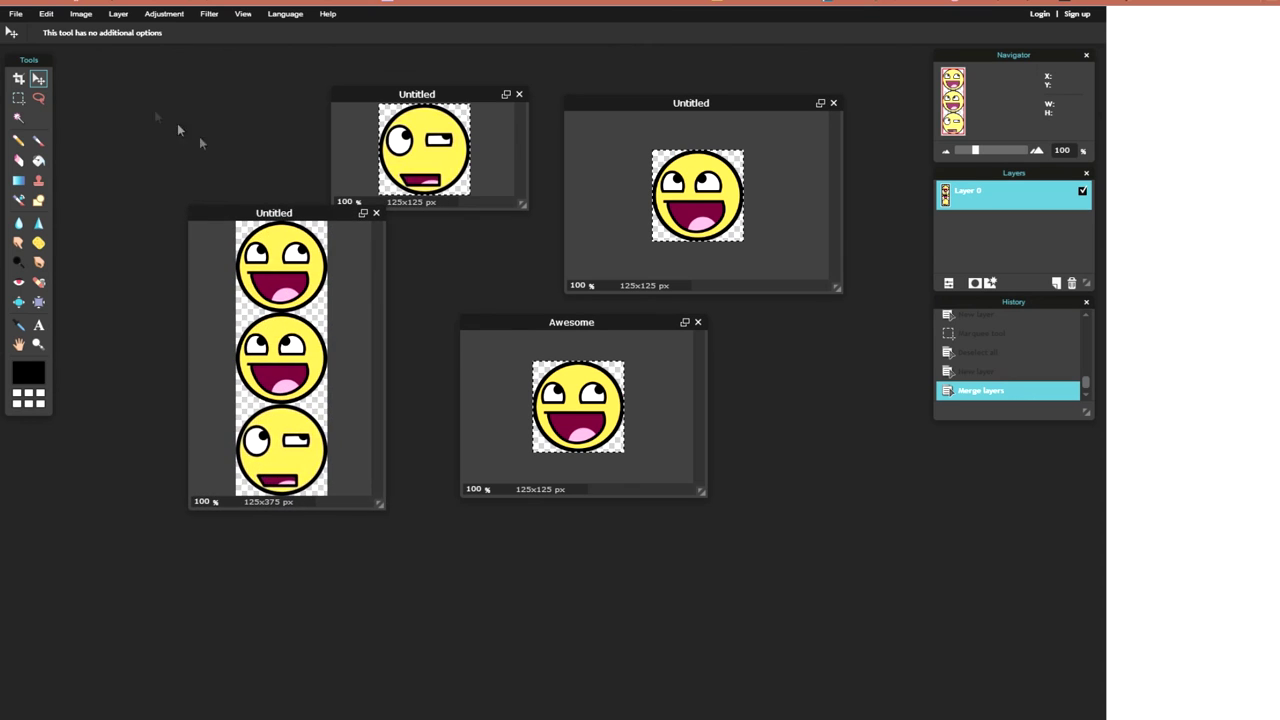
# Save the strip as a transparent full-quality PNG named Untitled.png on the Desktop.
pyautogui.click(17, 14)
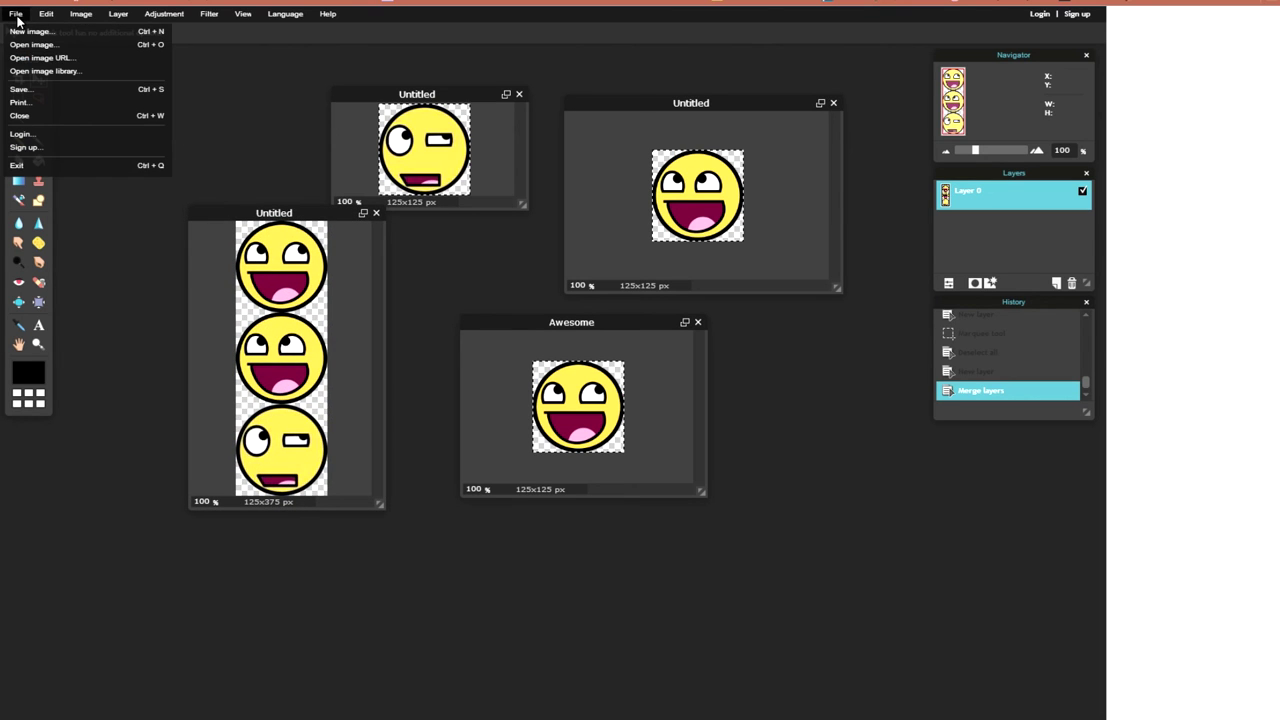
pyautogui.click(35, 89)
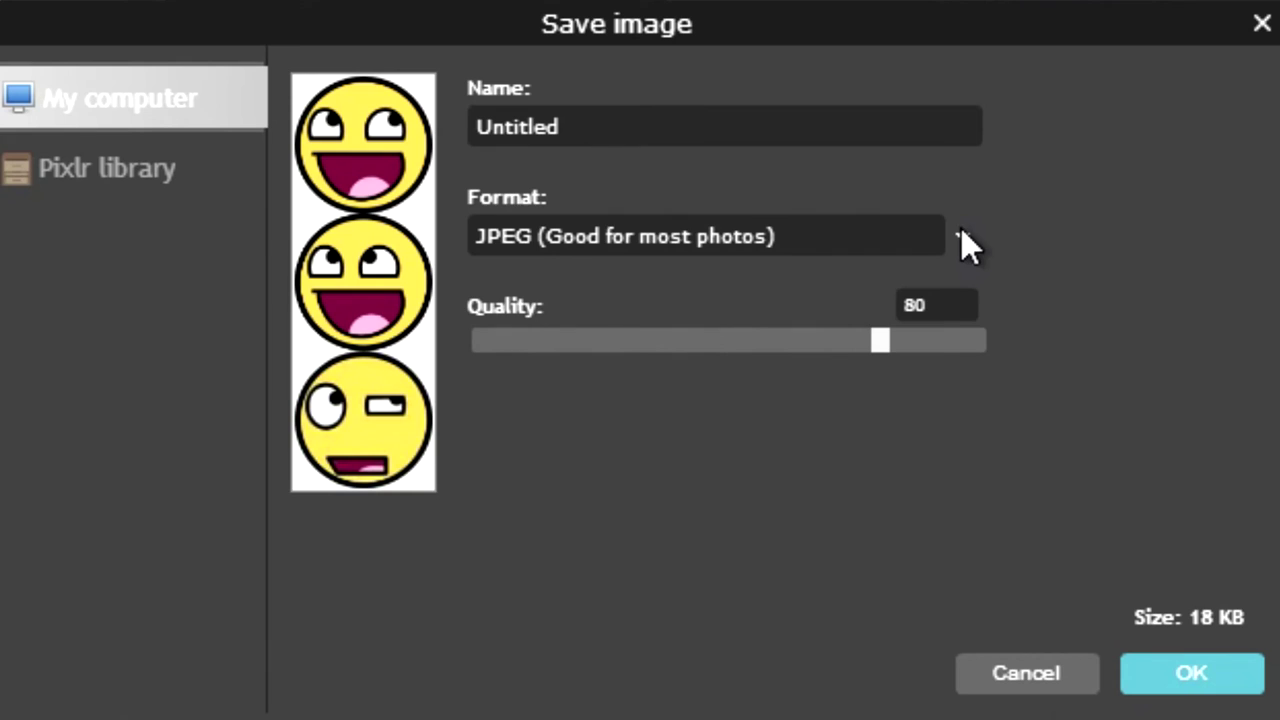
pyautogui.click(957, 238)
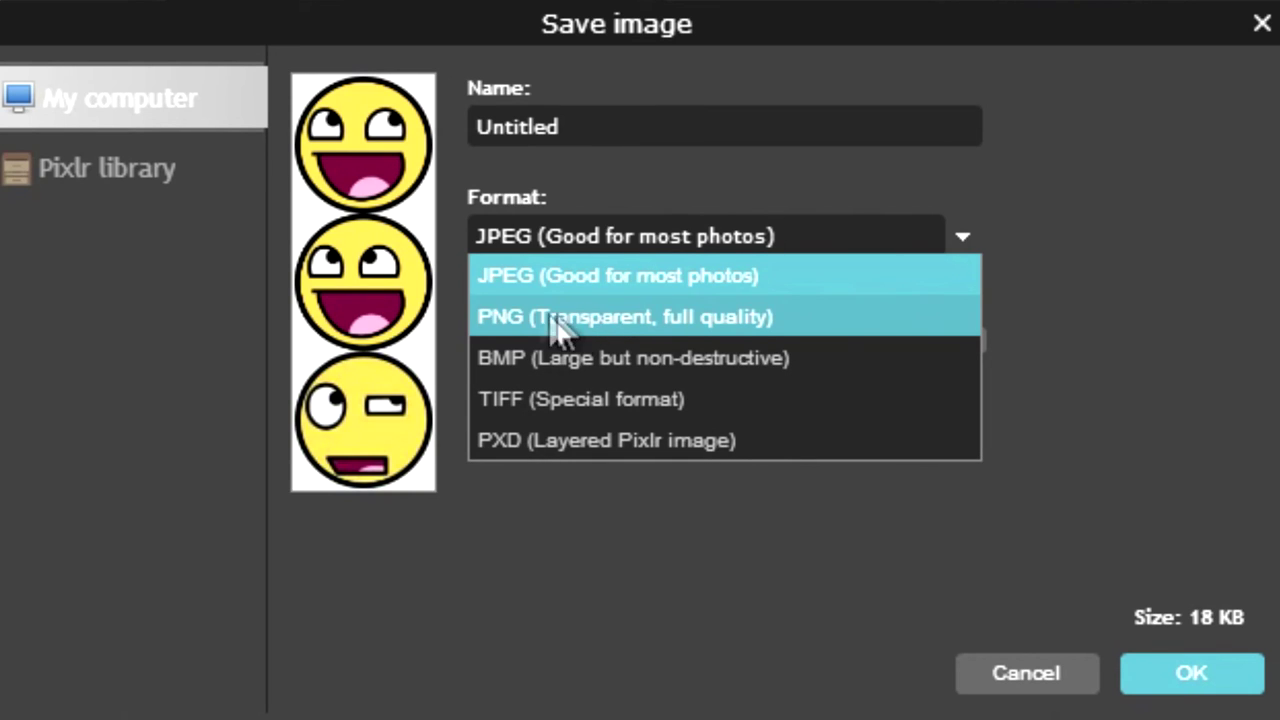
pyautogui.click(665, 320)
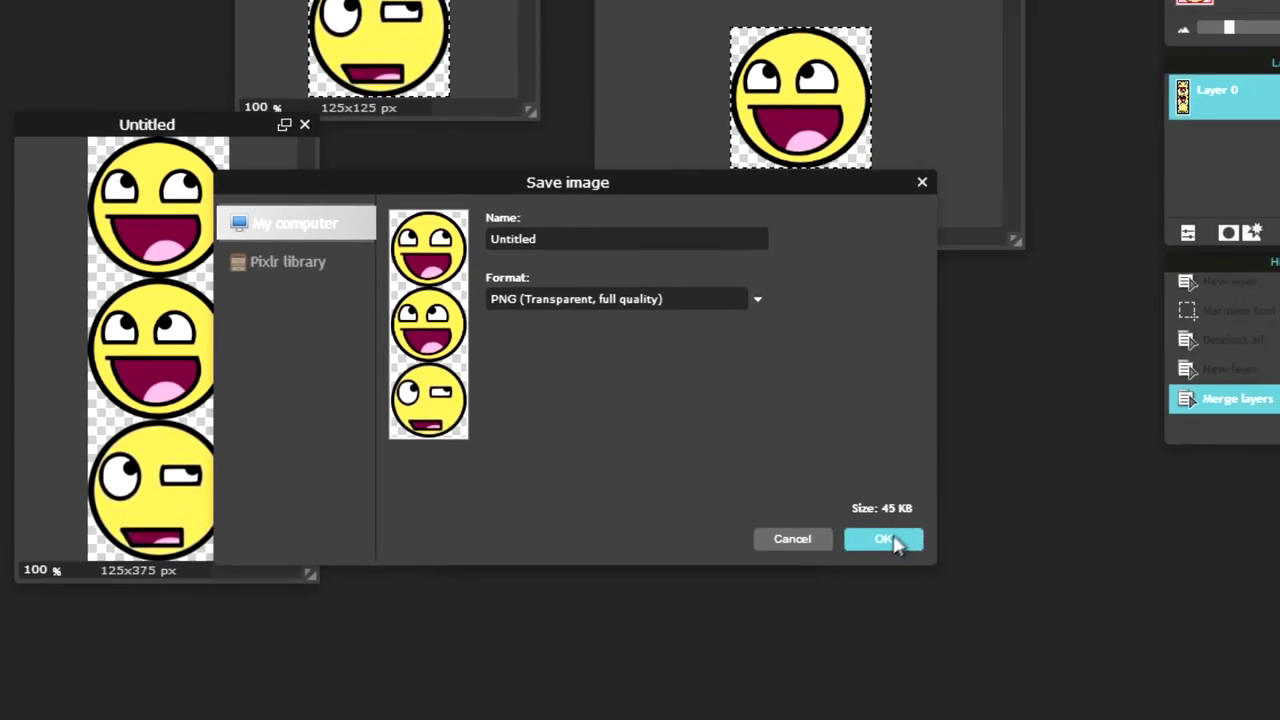
pyautogui.click(1103, 636)
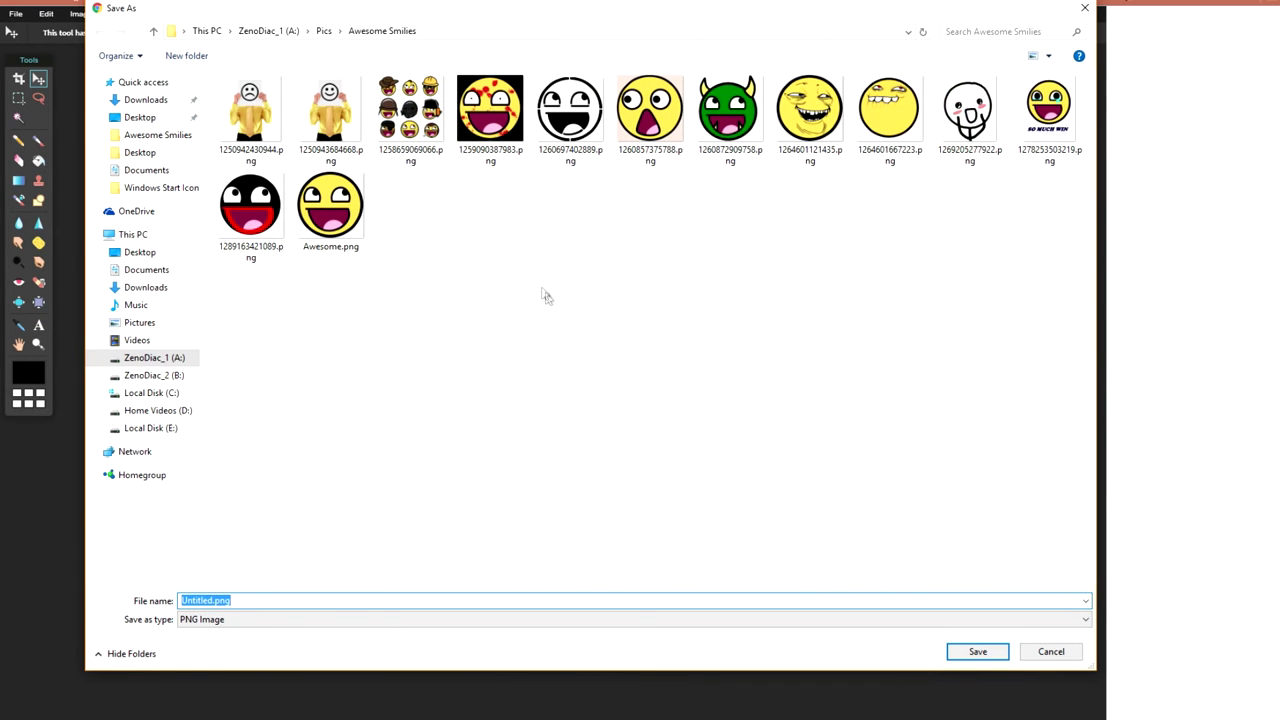
pyautogui.click(183, 31)
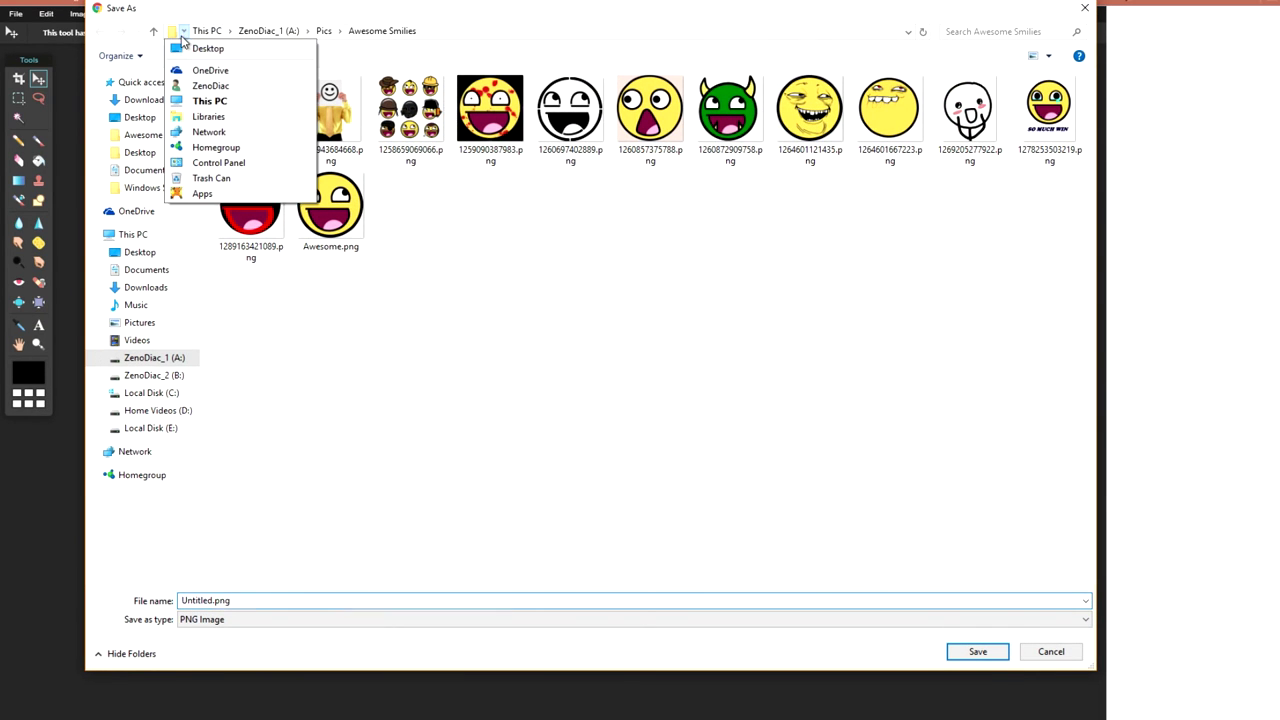
pyautogui.click(186, 47)
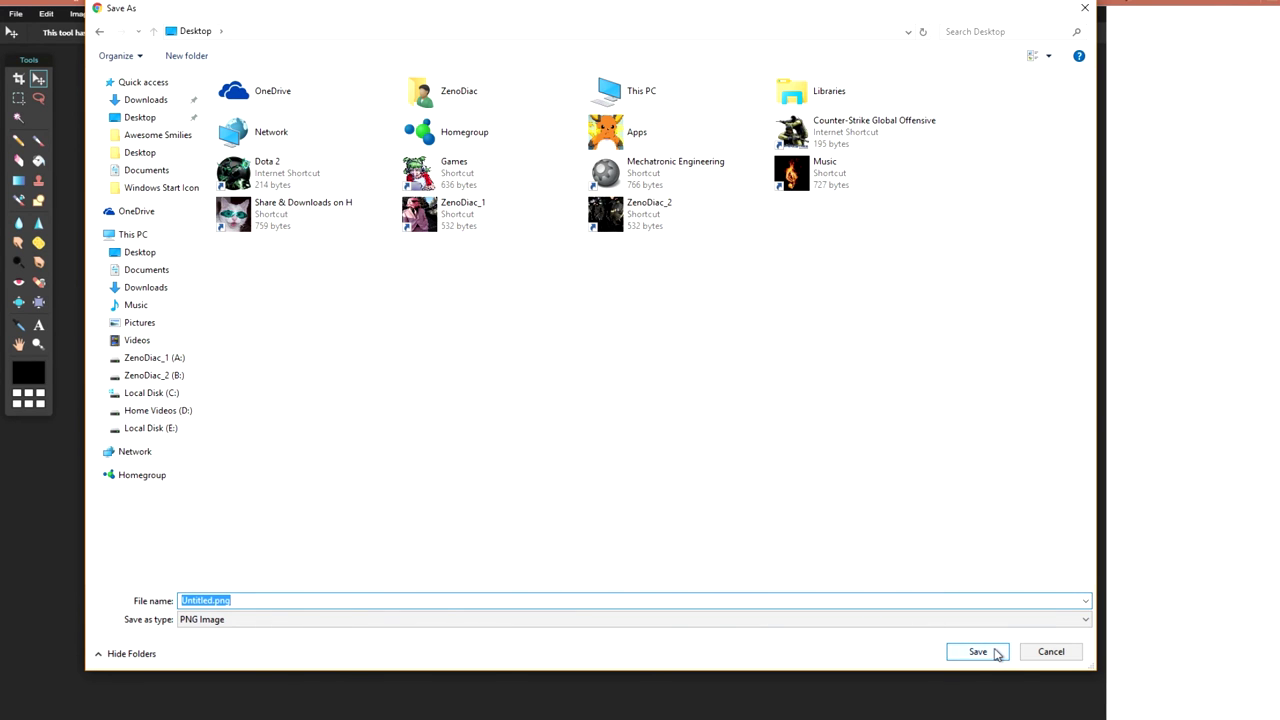
pyautogui.click(995, 654)
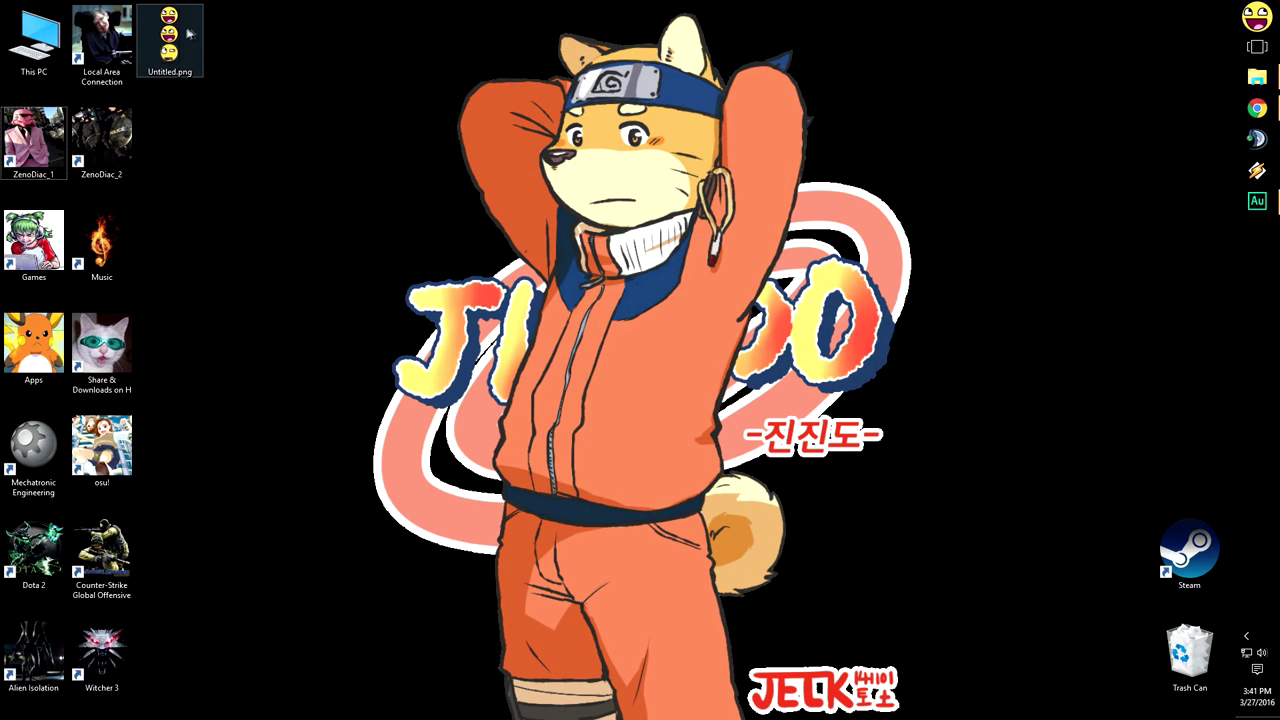
# Open Untitled.png in Photo Viewer, confirm the three stacked smileys on transparency, then close the viewer.
pyautogui.doubleClick(189, 34)
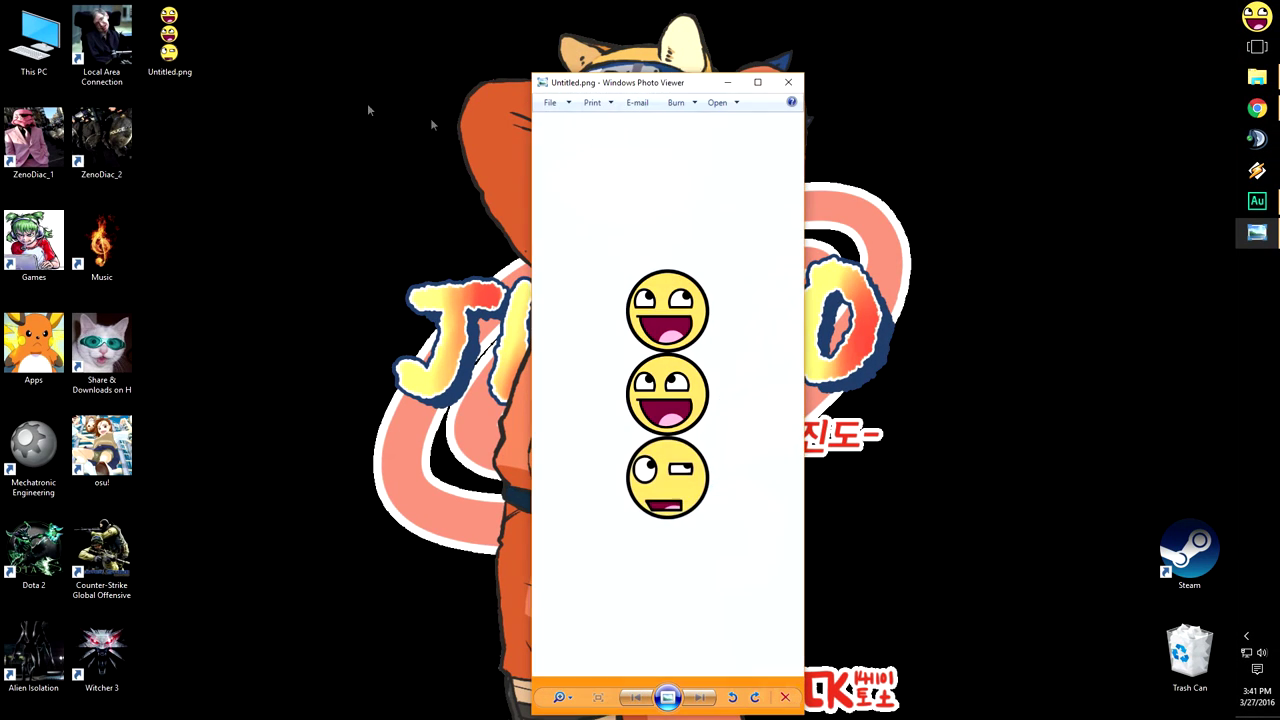
pyautogui.moveTo(660, 90); pyautogui.dragTo(371, 67)
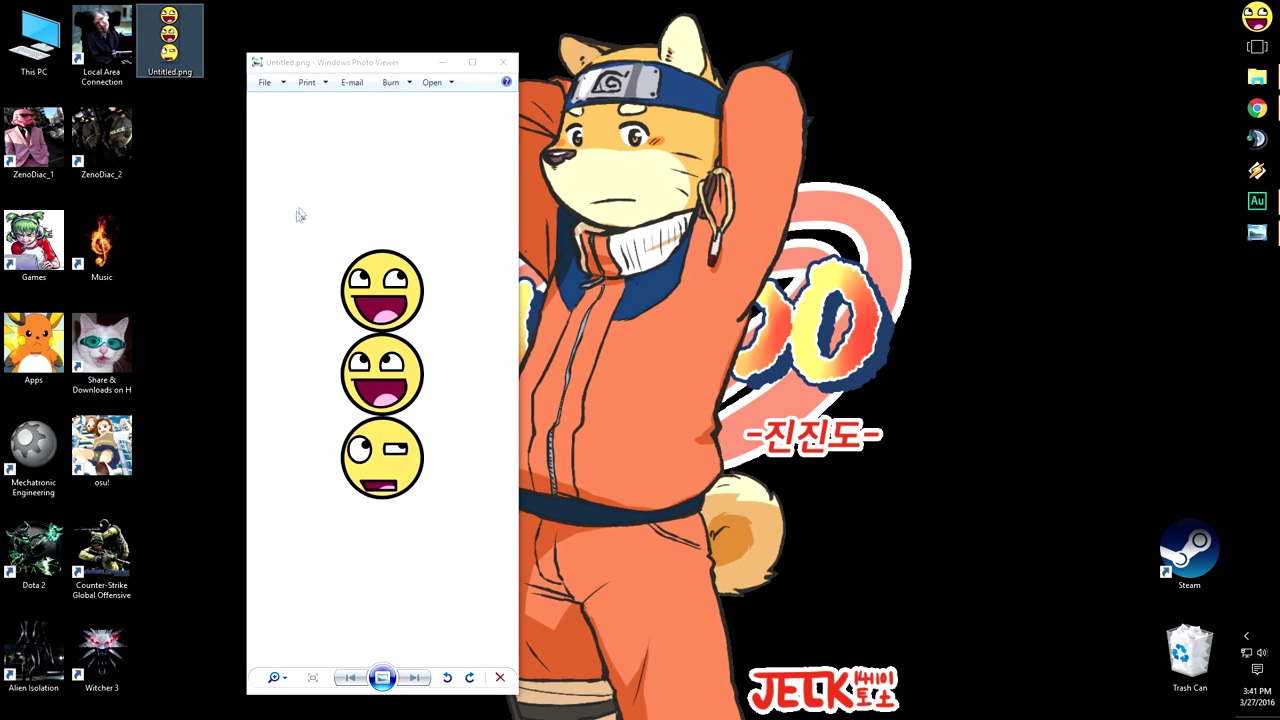
pyautogui.click(439, 234)
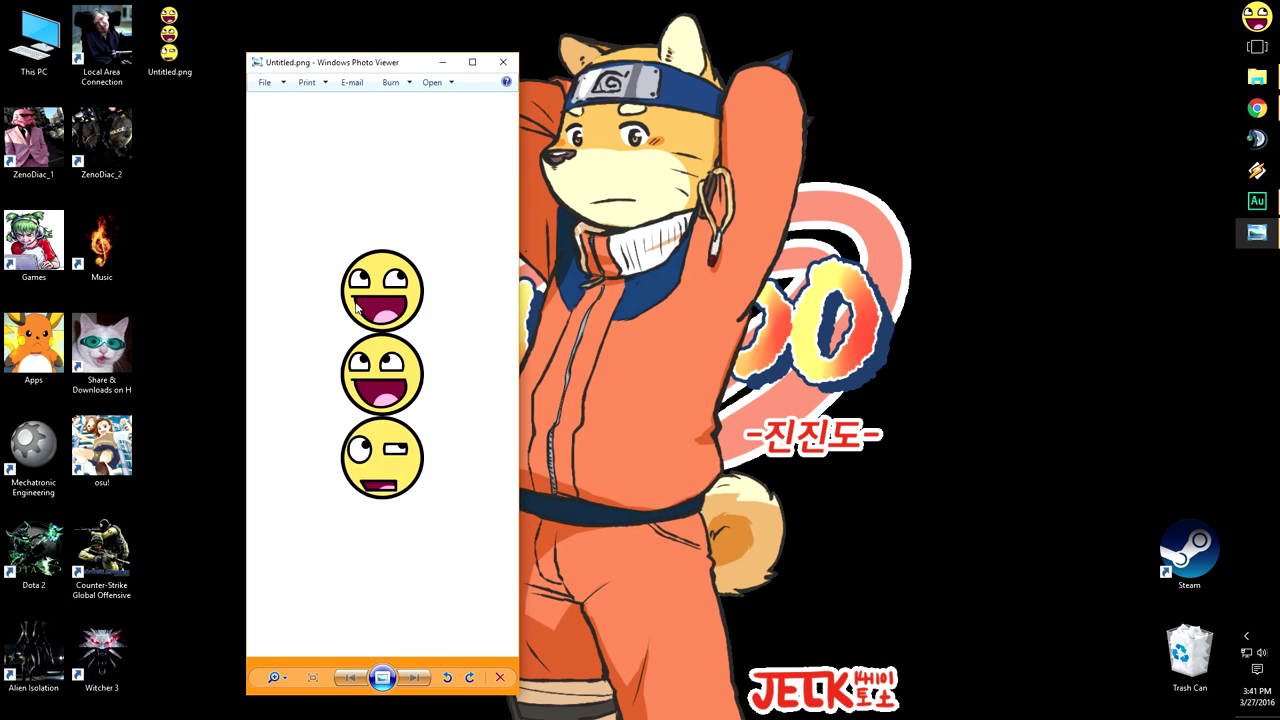
pyautogui.click(177, 186)
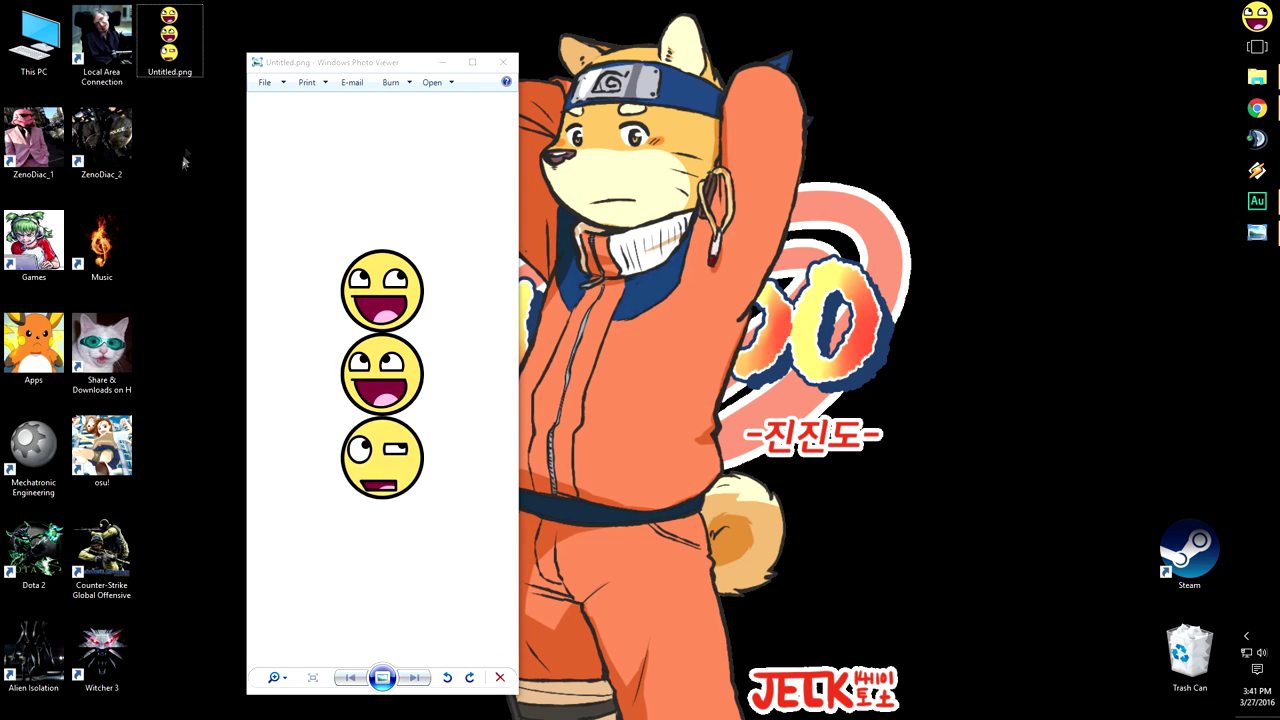
pyautogui.click(175, 40)
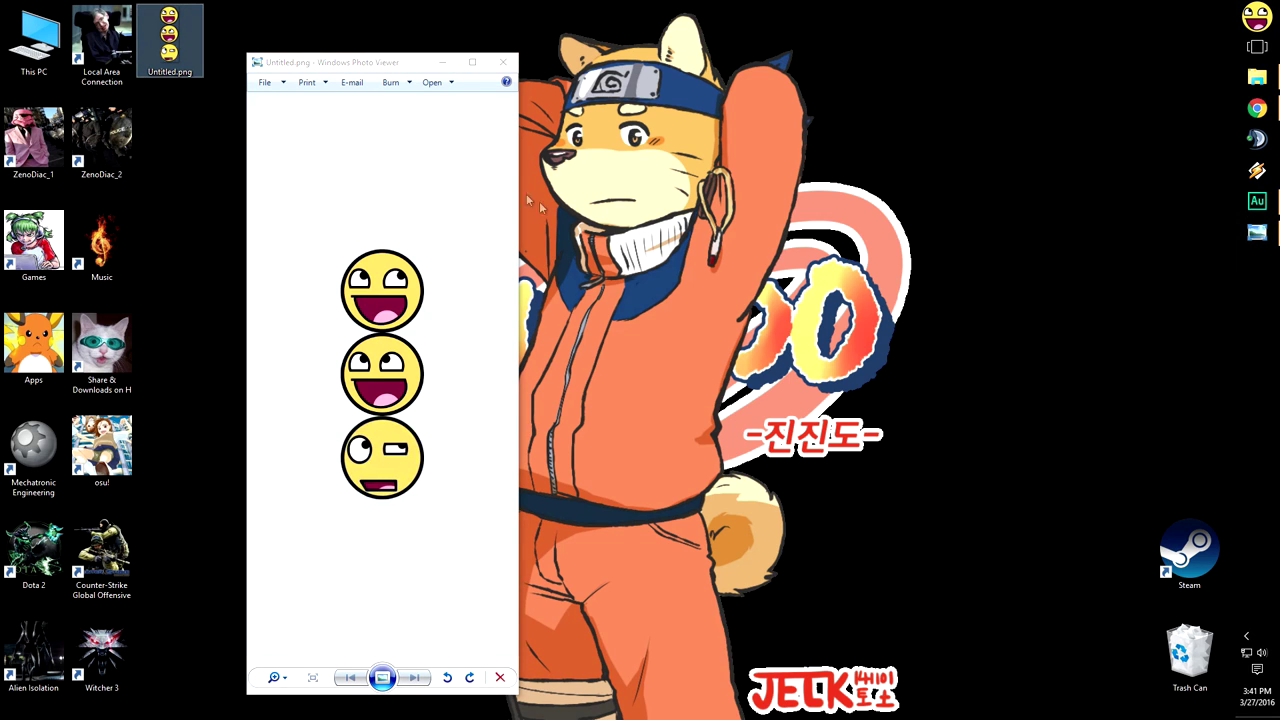
pyautogui.click(391, 330)
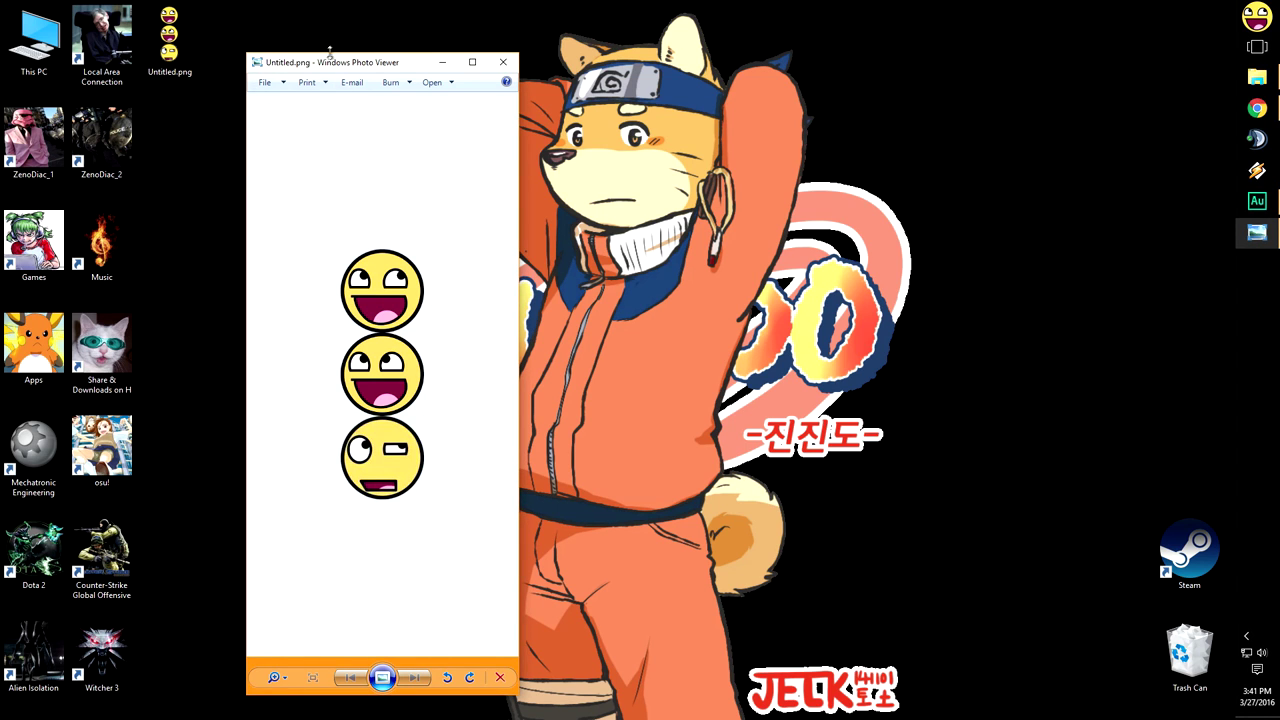
pyautogui.moveTo(430, 71); pyautogui.dragTo(424, 66)
pyautogui.scroll(1, 341, 393)
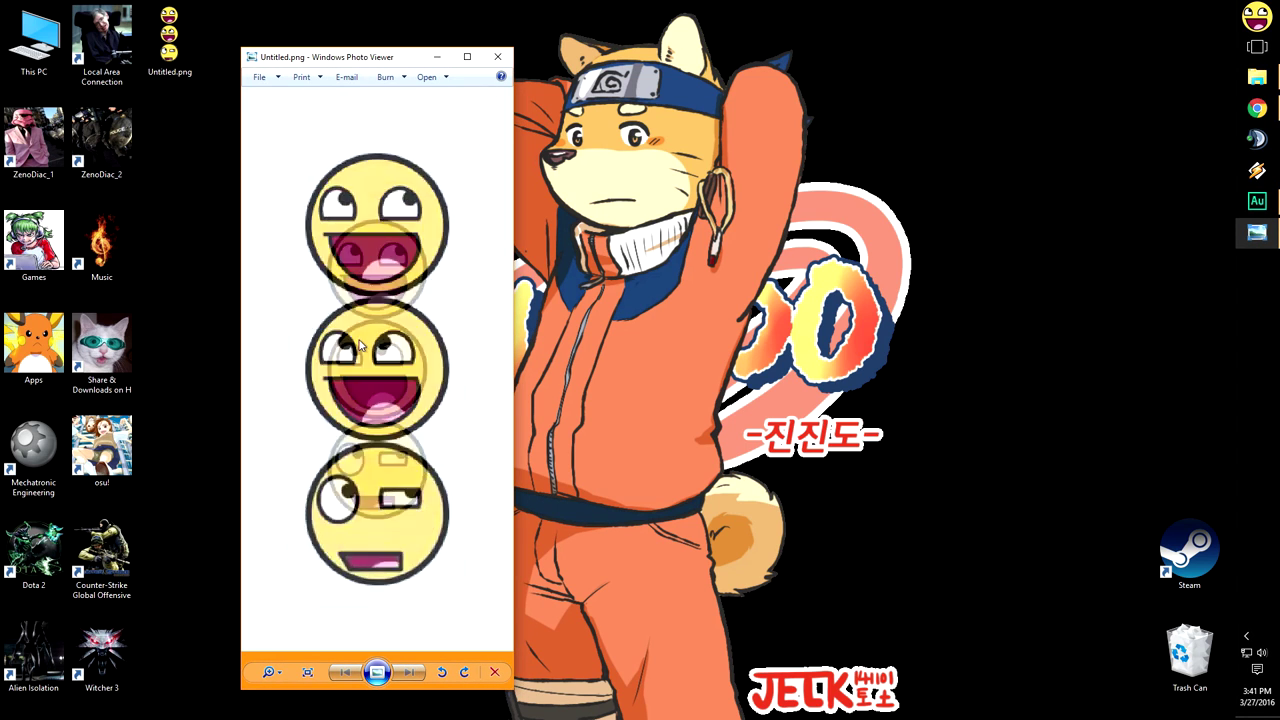
pyautogui.scroll(-1, 341, 393)
pyautogui.click(497, 56)
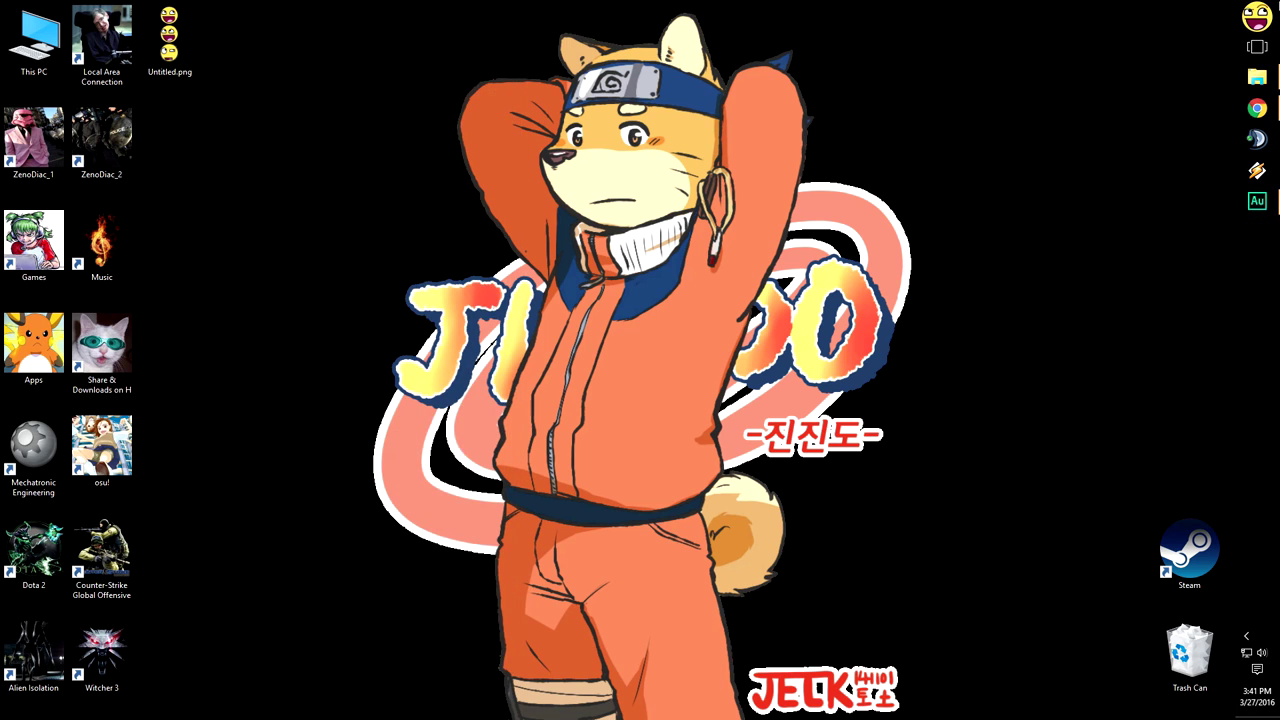
# Open Classic Start Menu Settings from the start menu and go to the Start Menu Style page.
pyautogui.click(1257, 16)
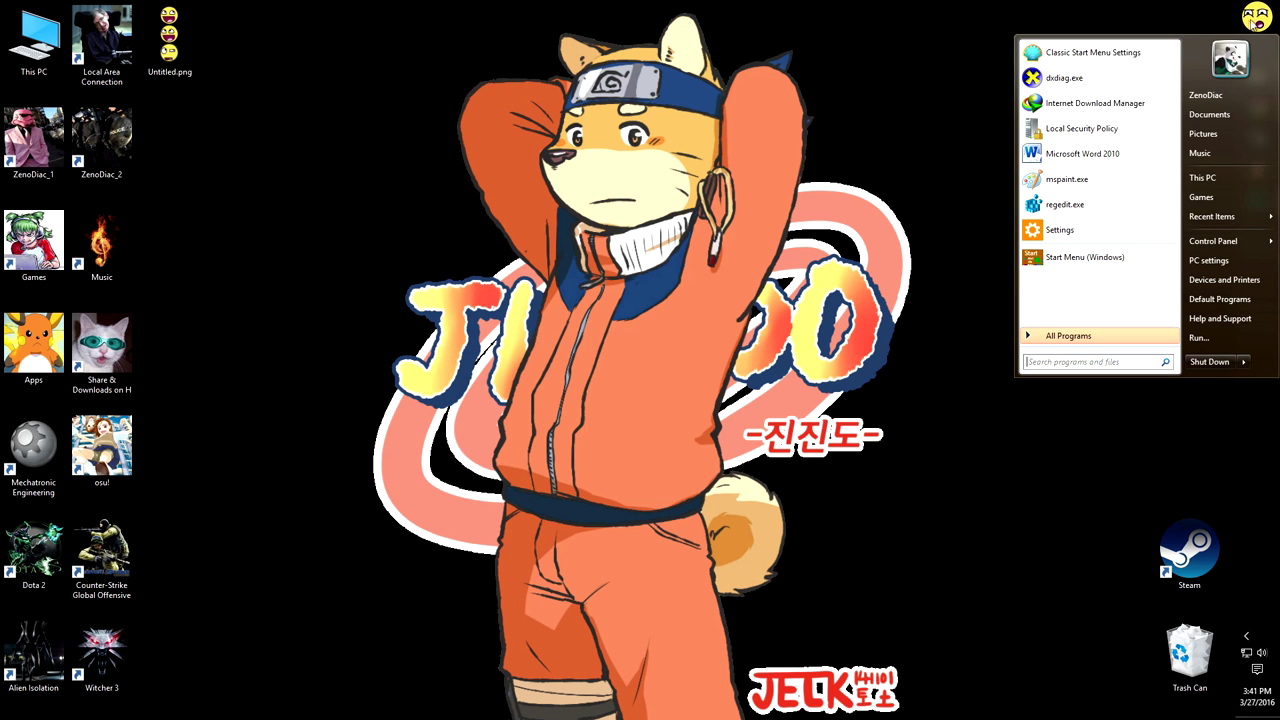
pyautogui.click(1060, 59)
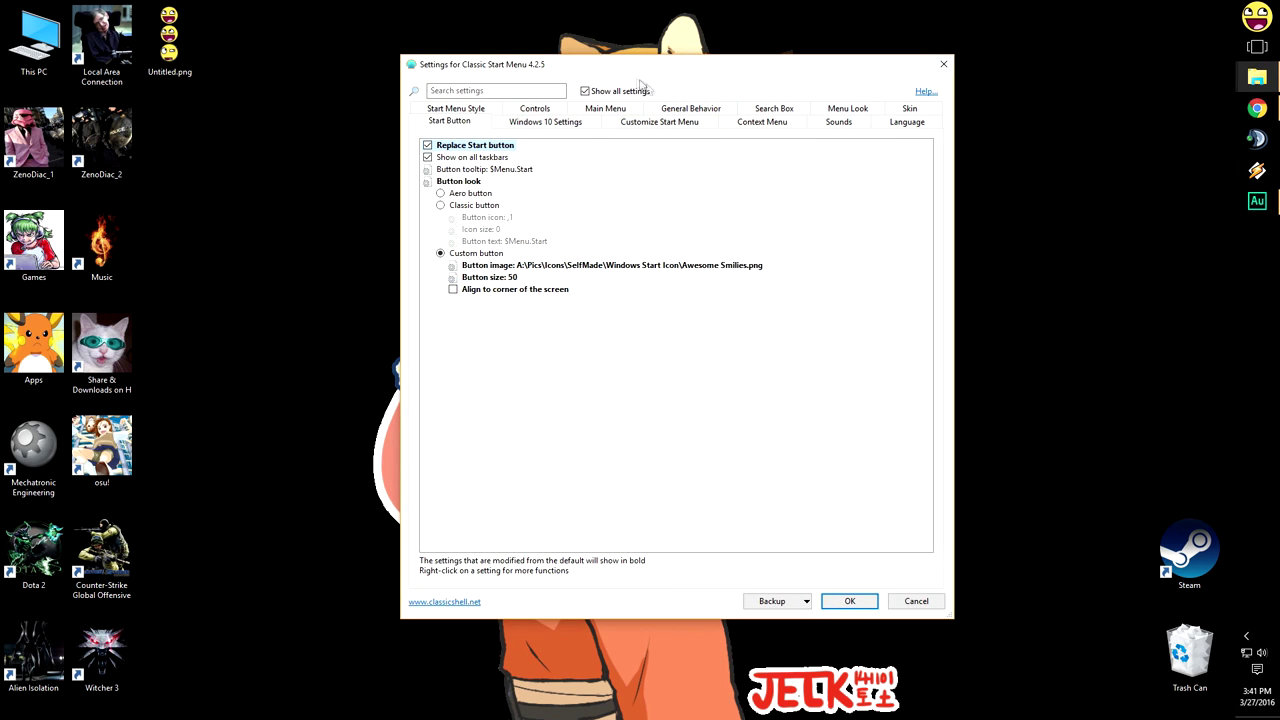
pyautogui.moveTo(436, 60); pyautogui.dragTo(250, 125)
pyautogui.click(251, 167)
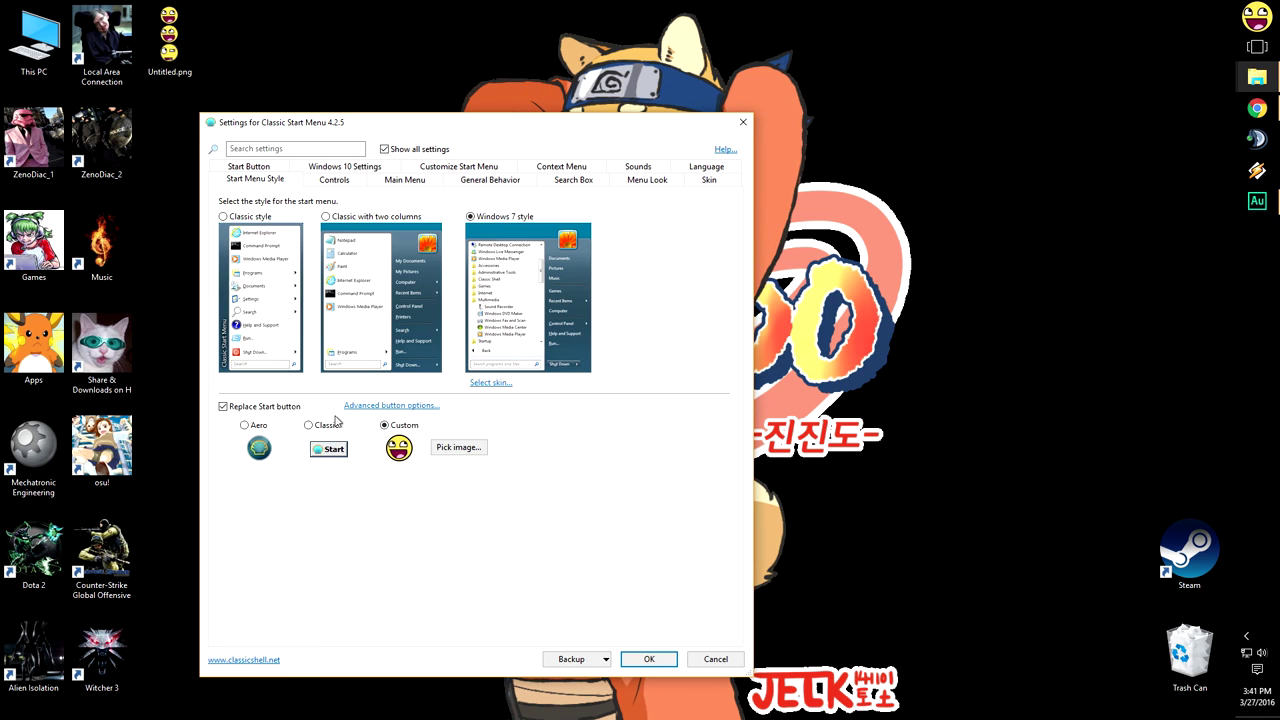
# Pick Desktop\Untitled.png as the custom start button image and apply the settings with OK.
pyautogui.click(458, 447)
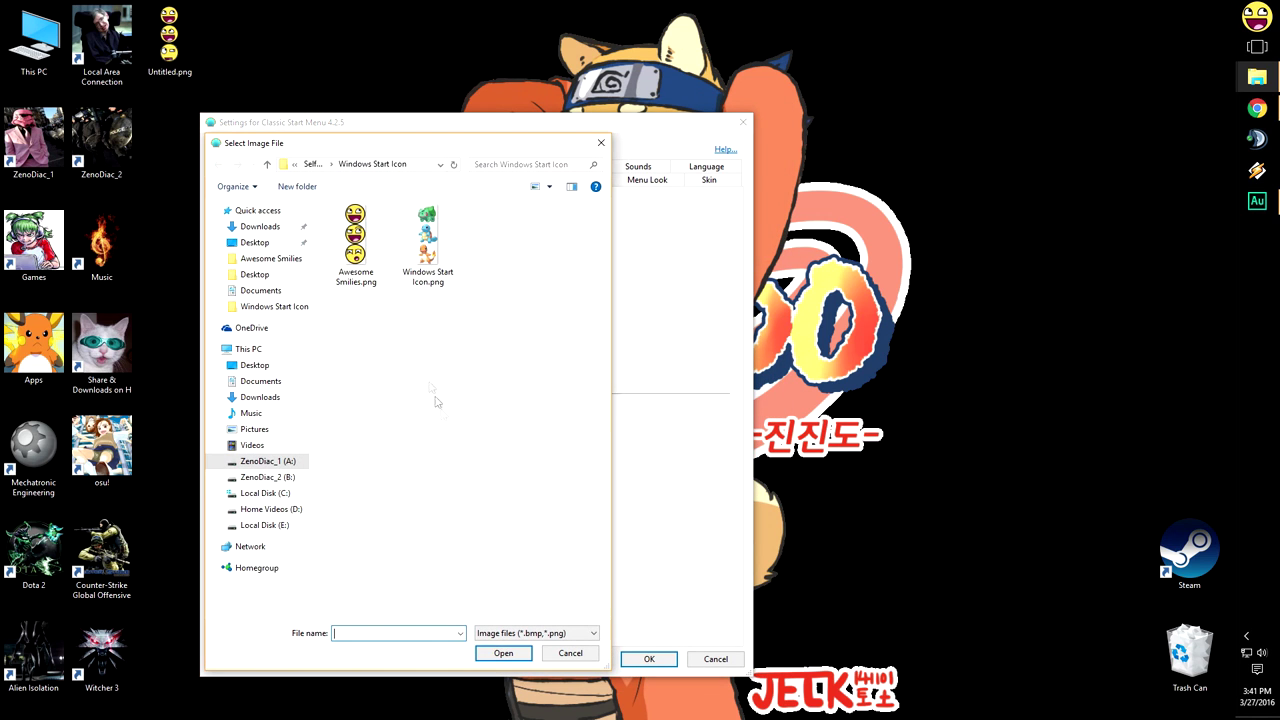
pyautogui.click(303, 166)
pyautogui.click(303, 166)
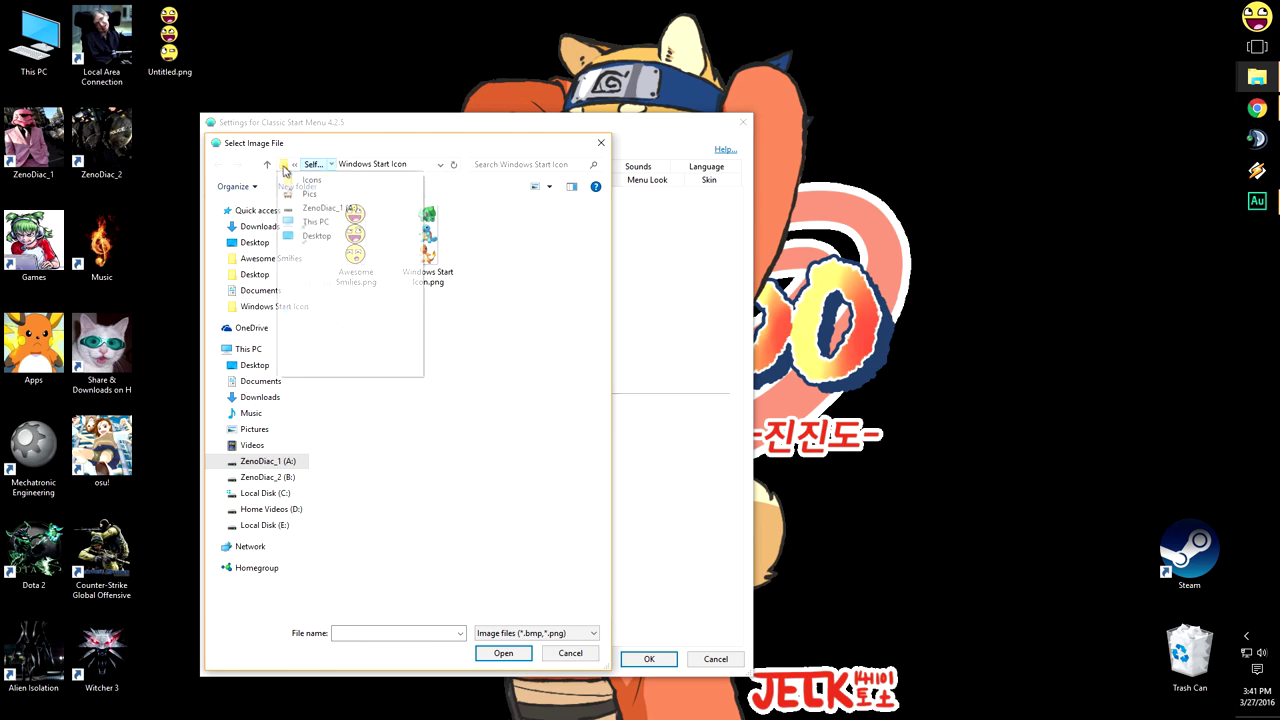
pyautogui.click(303, 166)
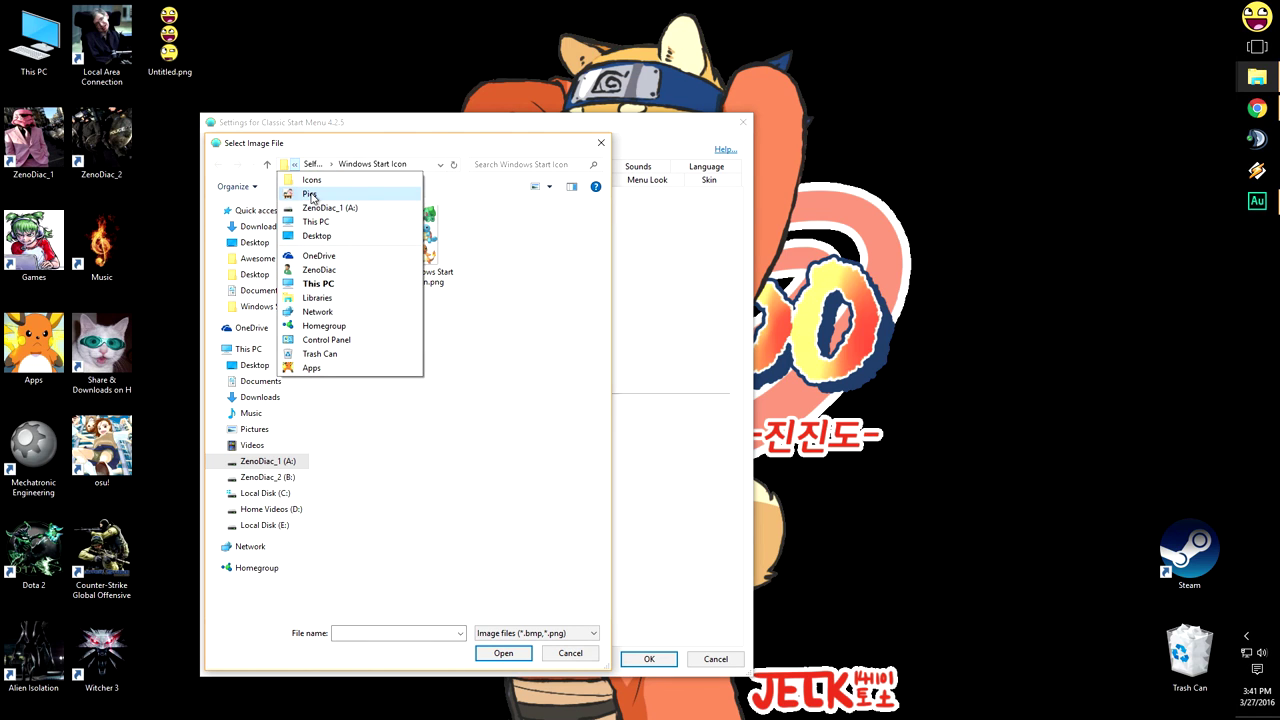
pyautogui.click(315, 239)
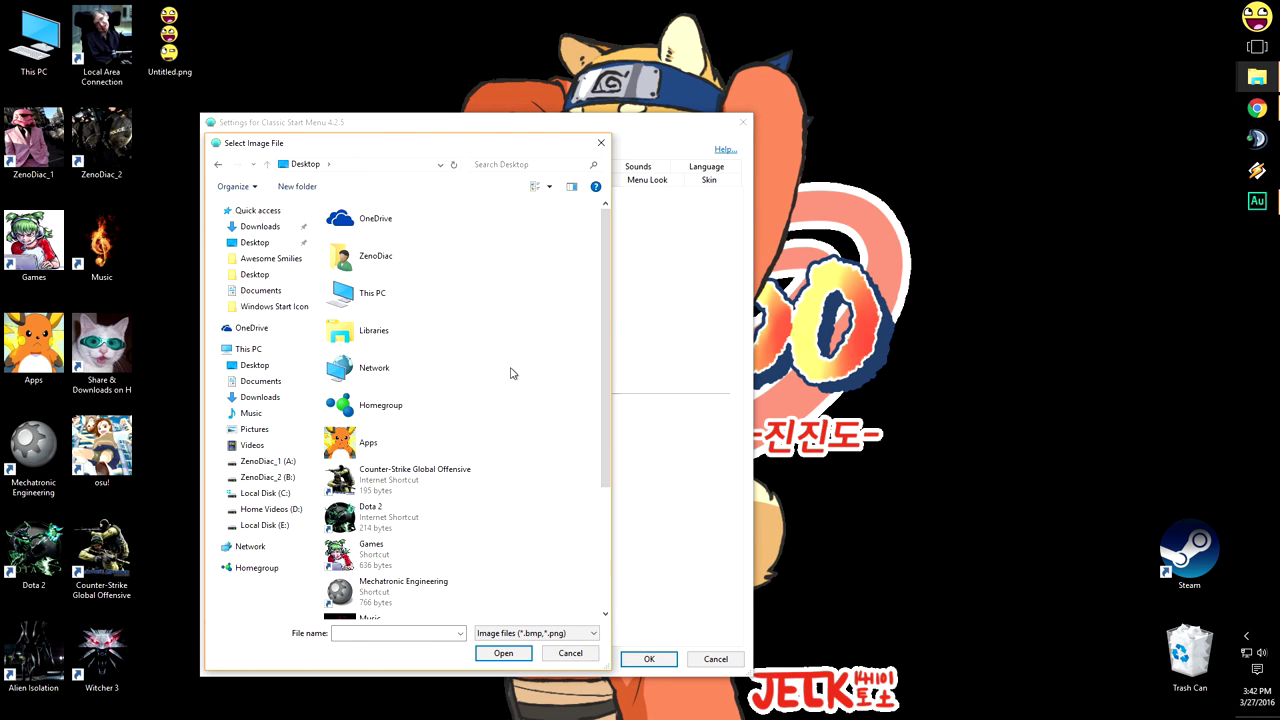
pyautogui.scroll(-3, 511, 371)
pyautogui.click(372, 530)
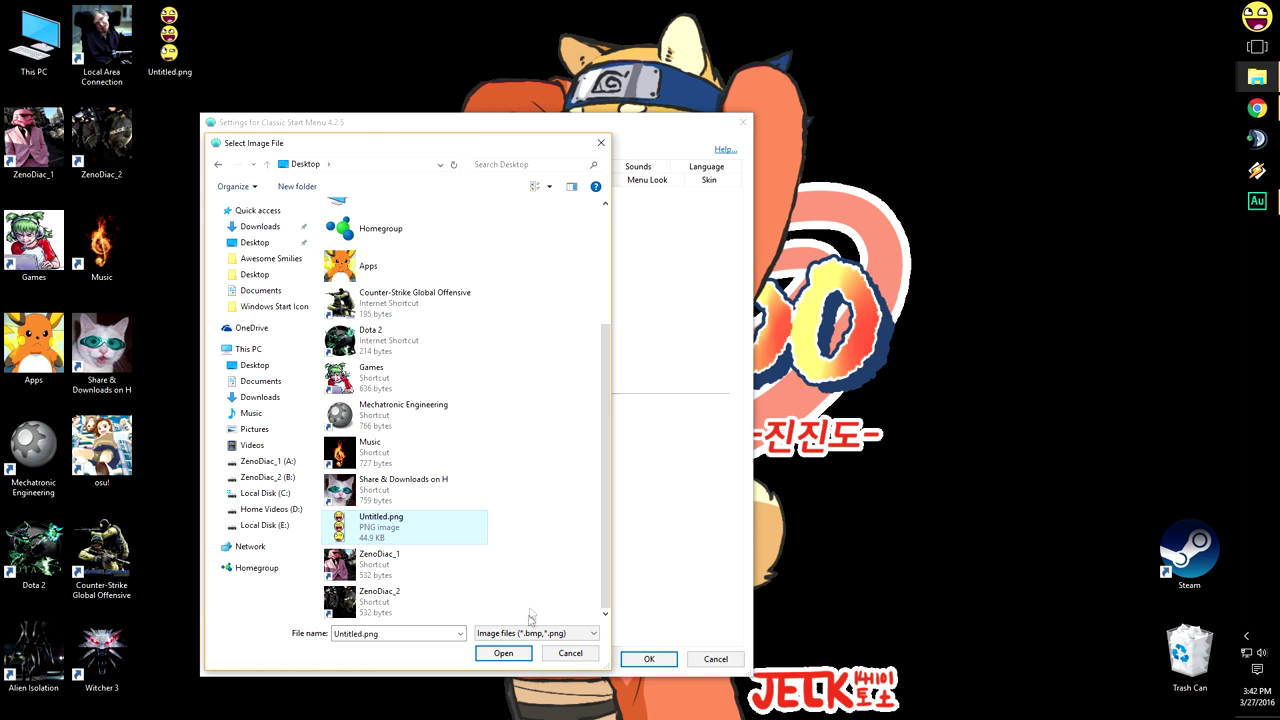
pyautogui.click(512, 654)
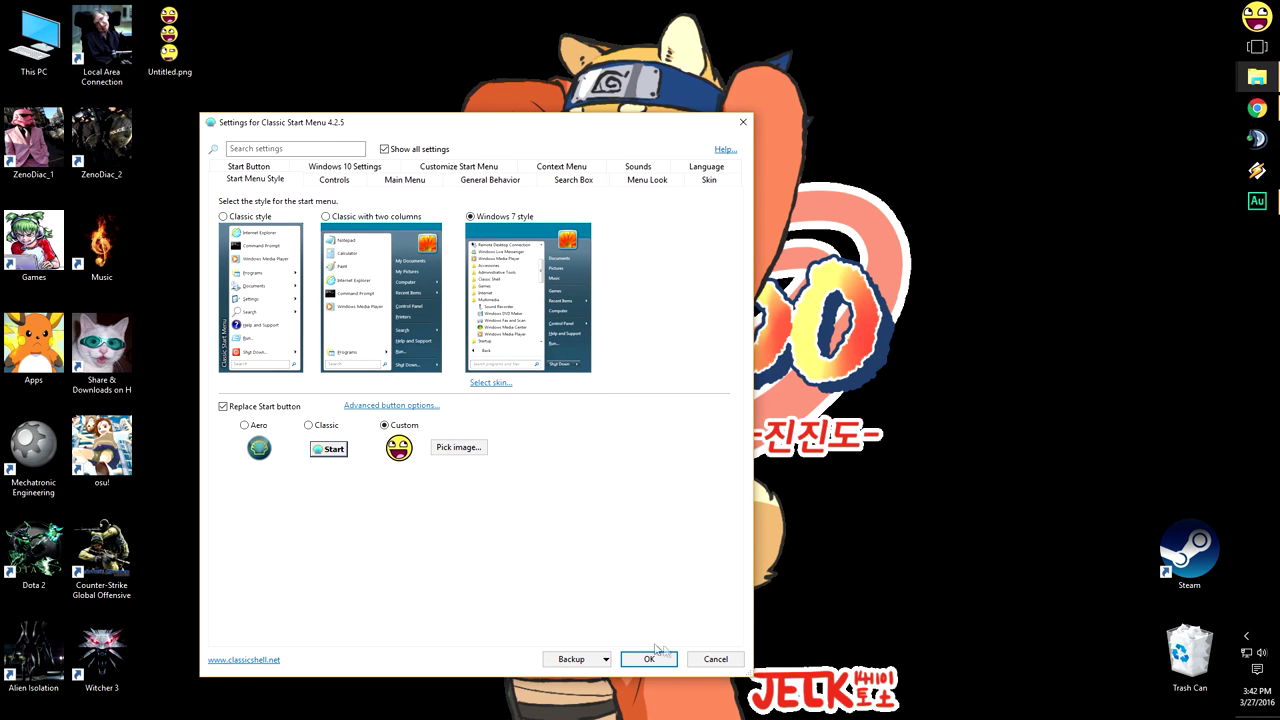
pyautogui.click(657, 651)
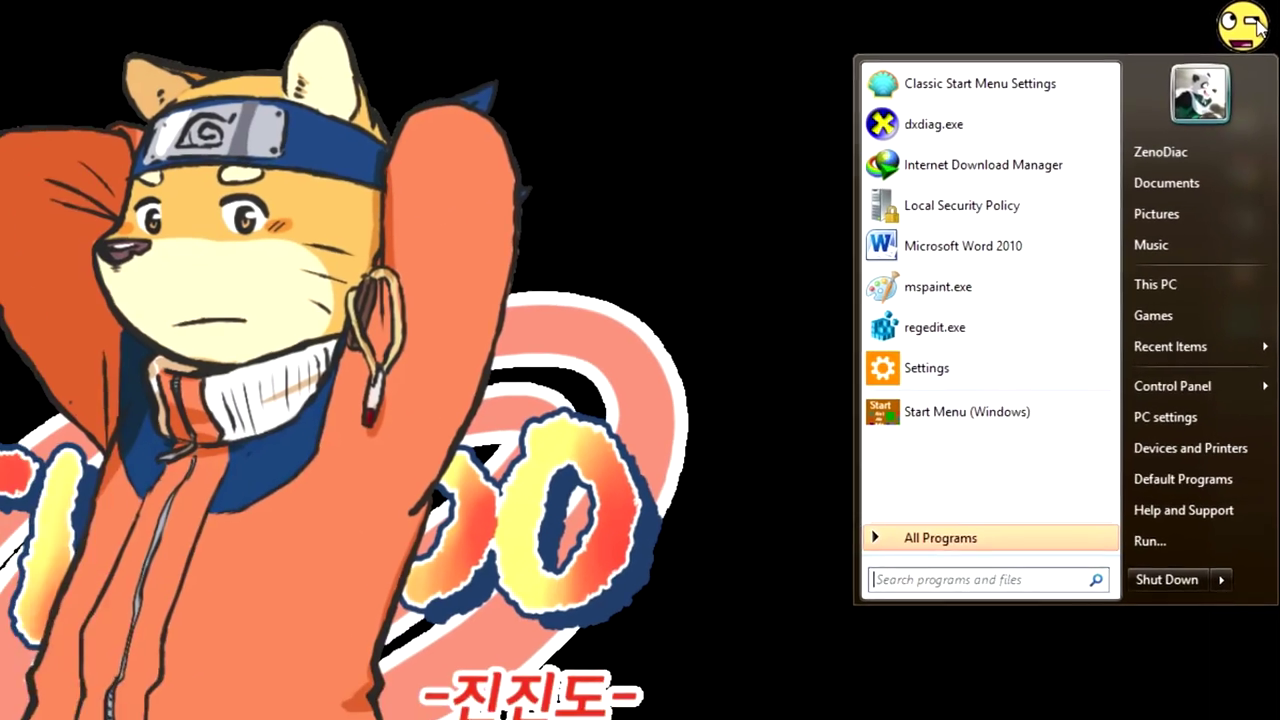
pyautogui.click(1256, 28)
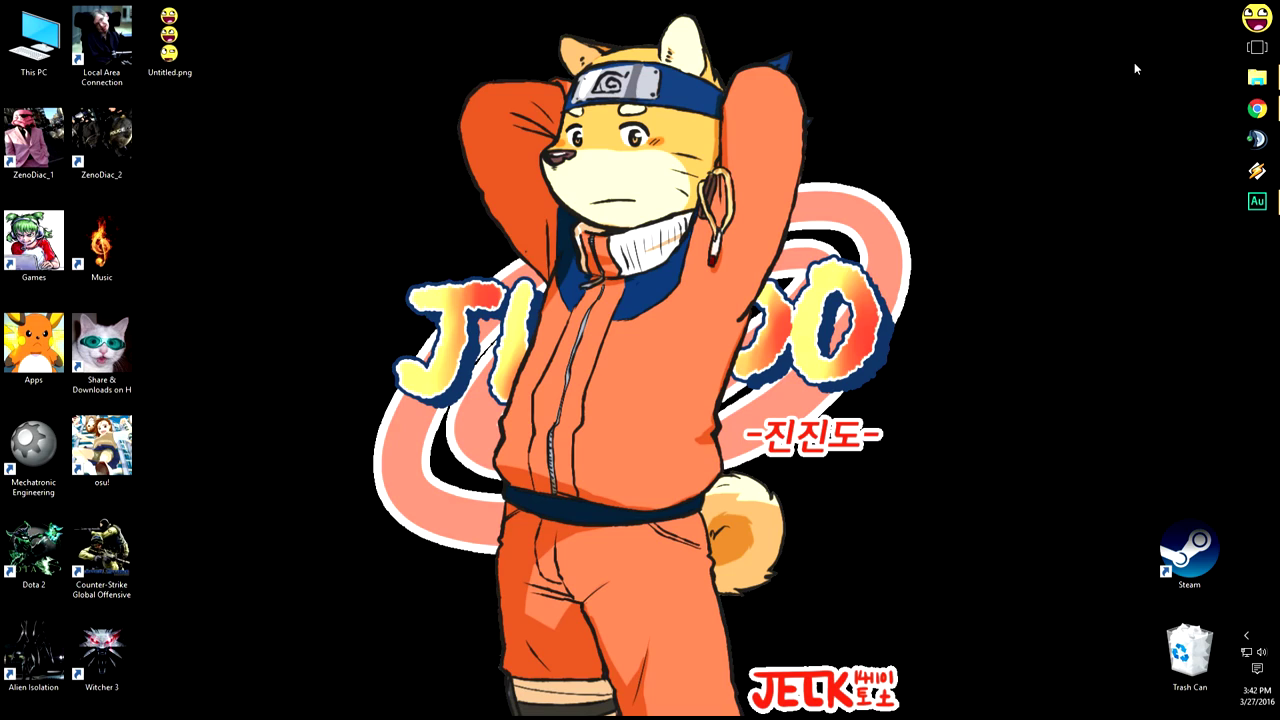